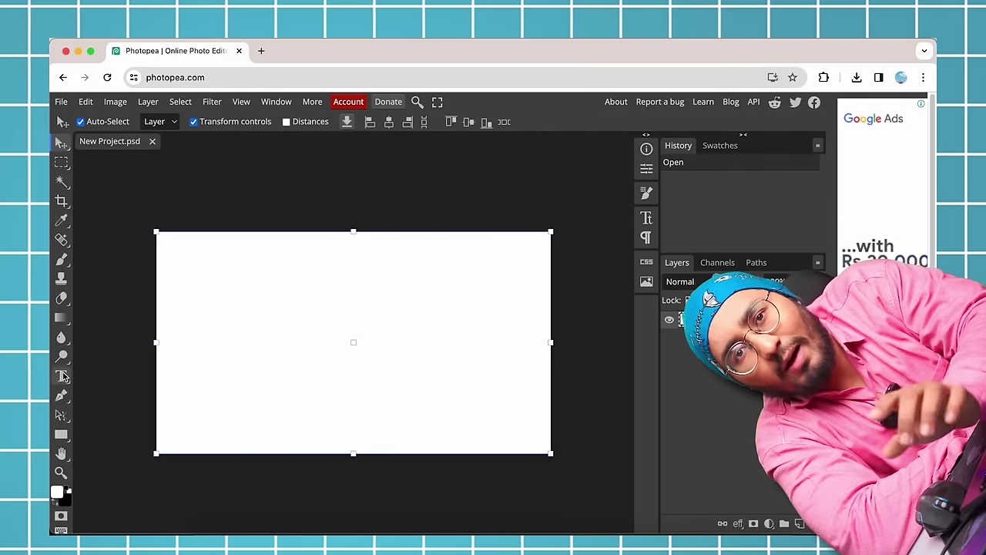
Step: Switch from Photopea to Photoshop 2022 and browse recent files in the THUMBNAILS folder
left_click(241, 101)
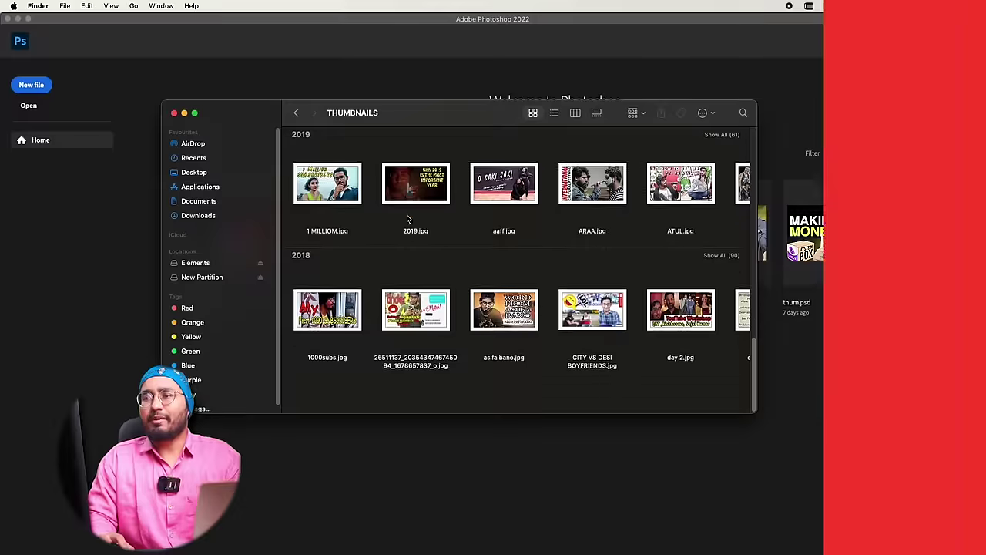
scroll(408, 218, "up", 5)
scroll(409, 218, "up", 5)
scroll(409, 218, "up", 5)
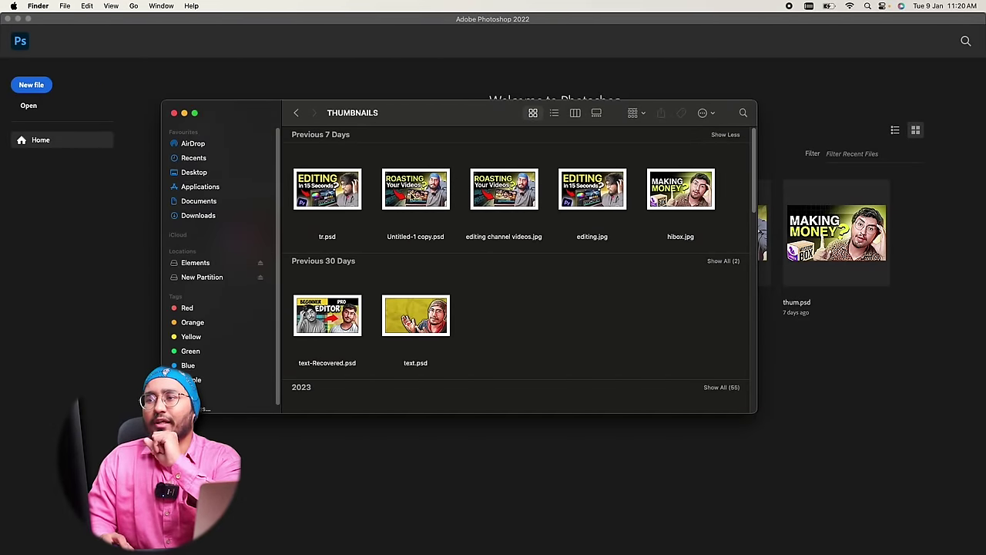
Step: Open Untitled-1 copy.psd and shift the laptop's food screenshot to reveal the editing timeline
double_click(415, 192)
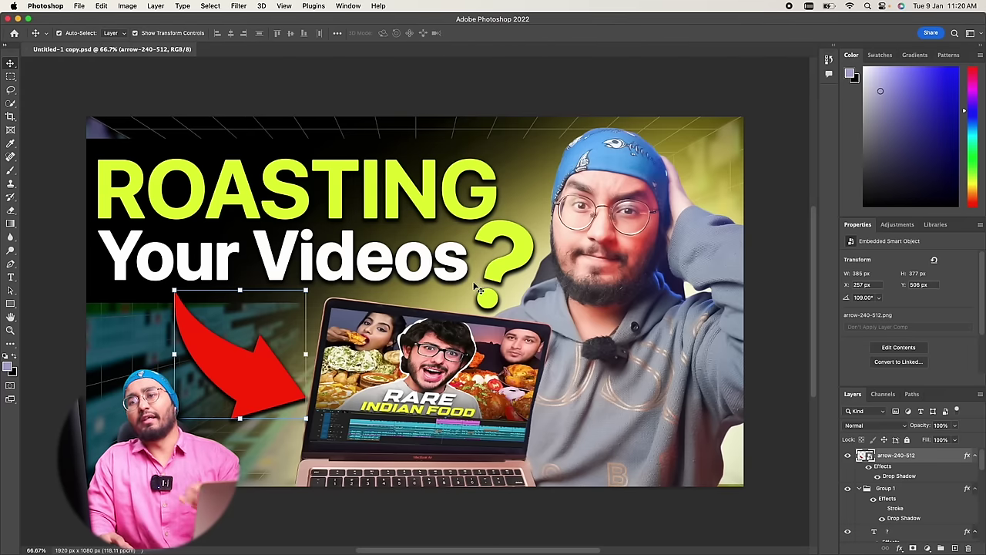
left_click(340, 258)
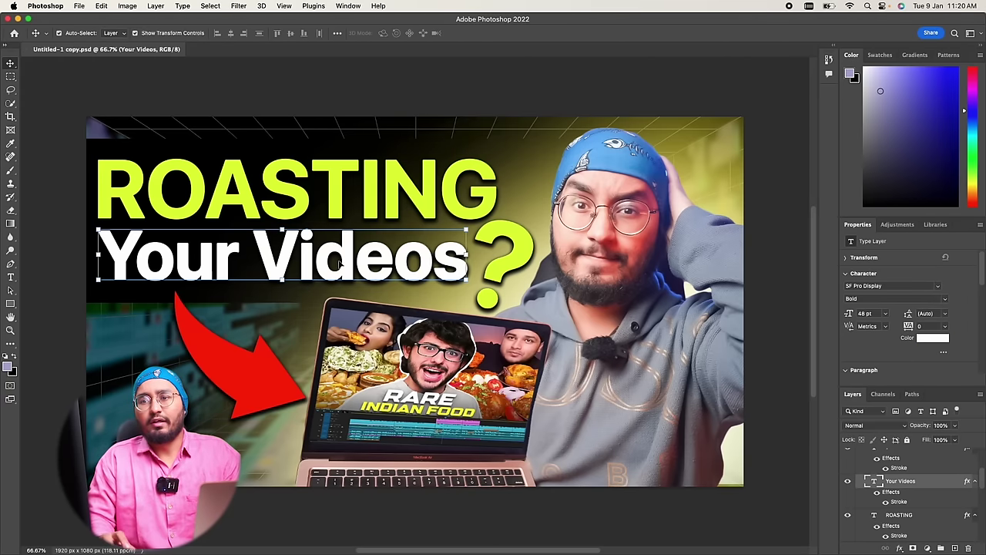
left_click(398, 424)
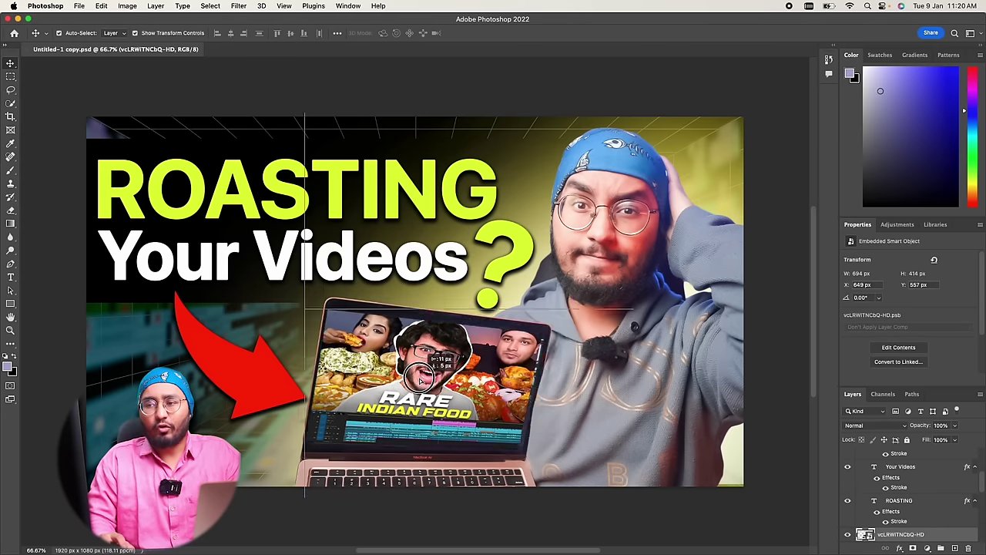
mouse_move(432, 372)
left_mouse_down()
mouse_move(658, 476)
mouse_move(507, 372)
left_mouse_up()
left_click(609, 208)
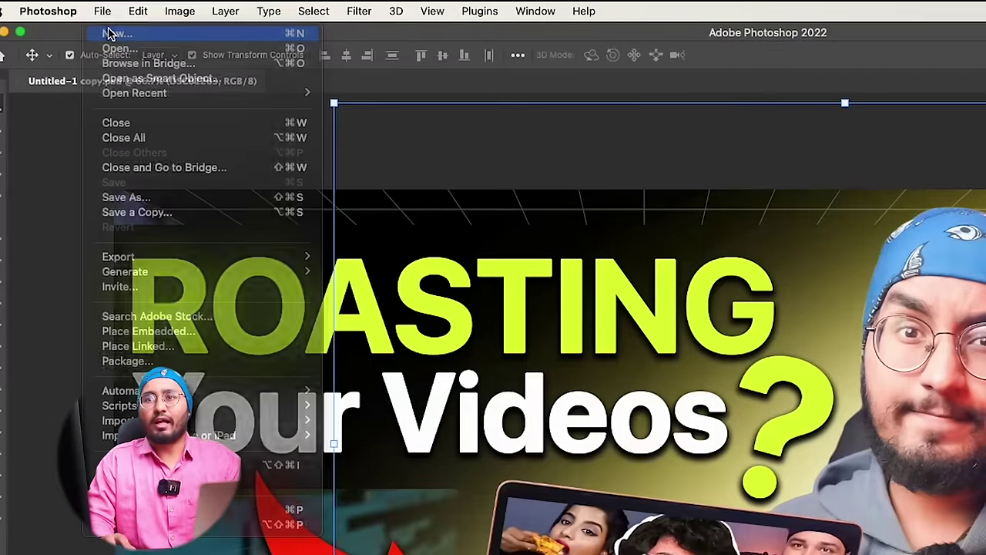
Step: Create a new blank white 1920 × 1080 px document
left_click(112, 31)
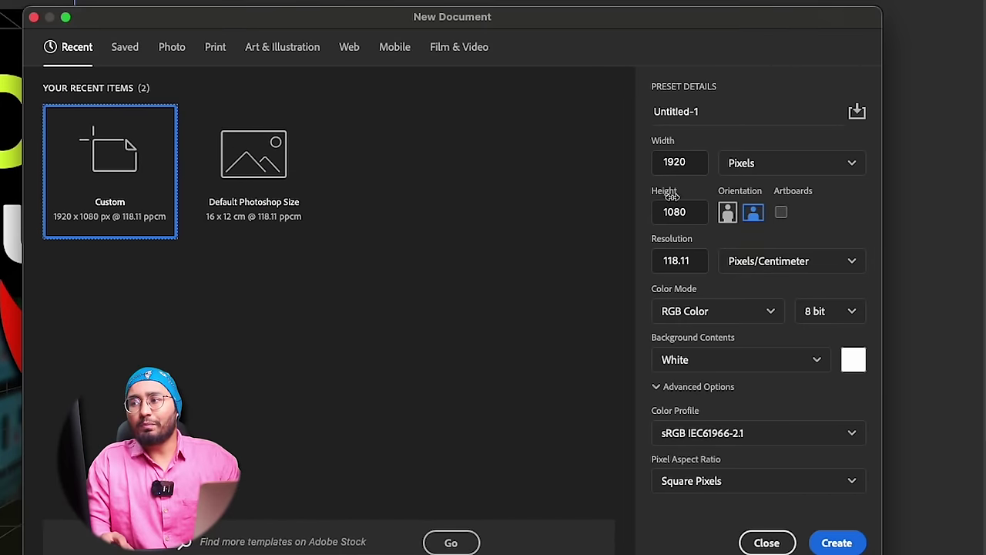
left_click(696, 218)
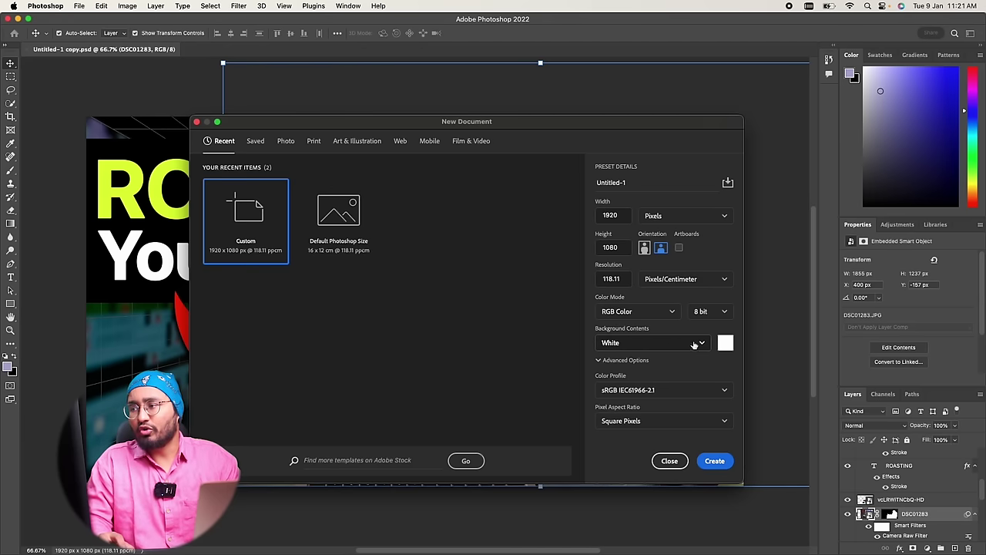
left_click(717, 461)
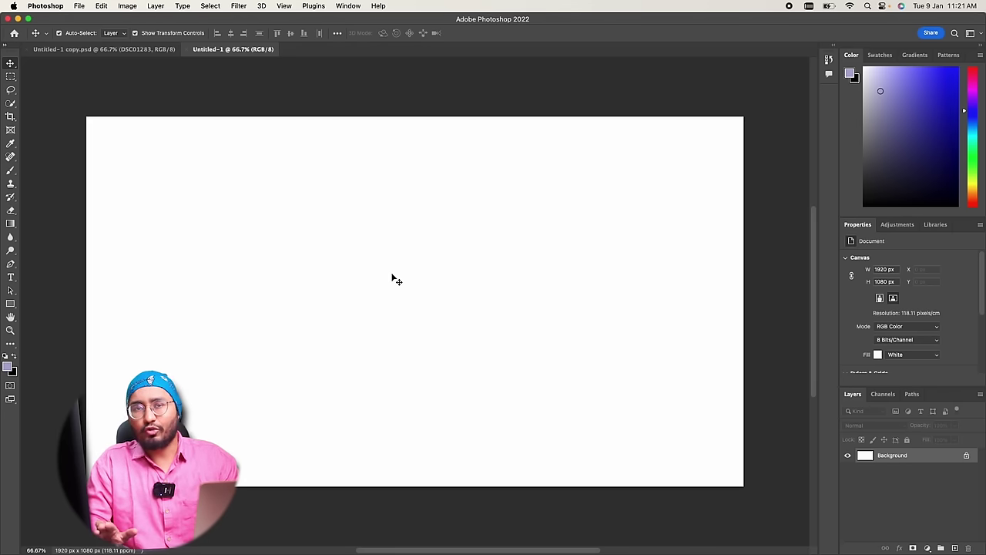
Step: Paste the DSC01283 photo, scale it down and place it right, leaving a white strip left
key("ctrl+v")
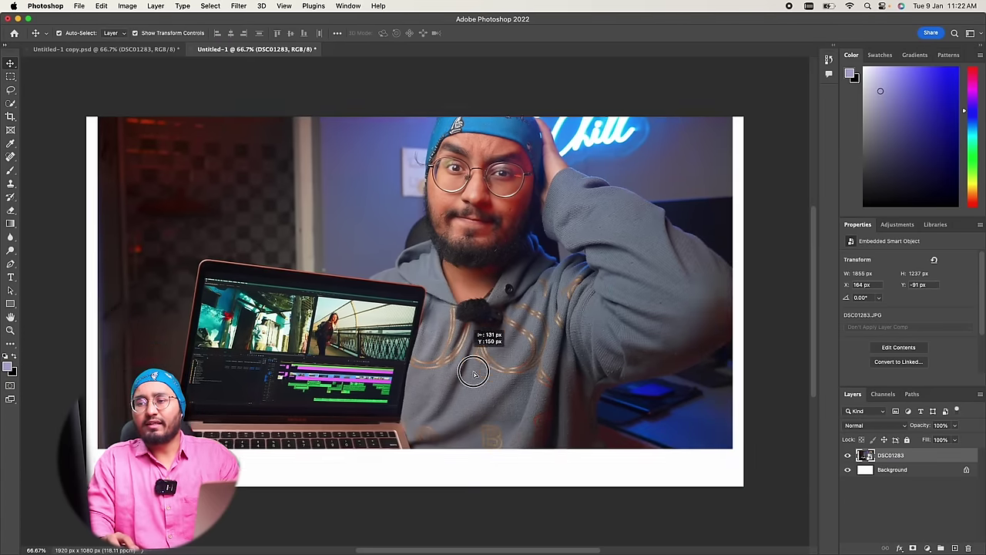
left_click_drag(509, 391, 535, 396)
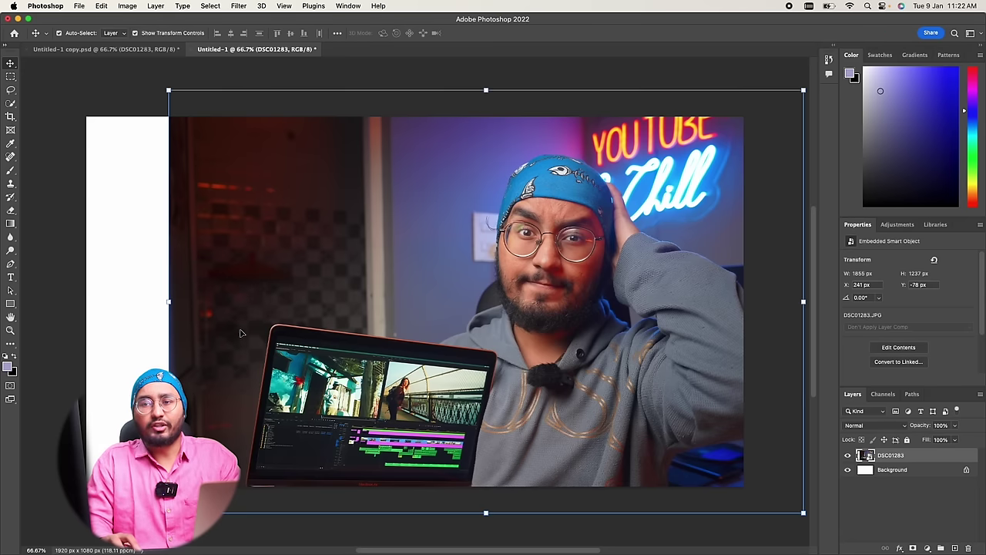
left_click_drag(170, 304, 223, 291)
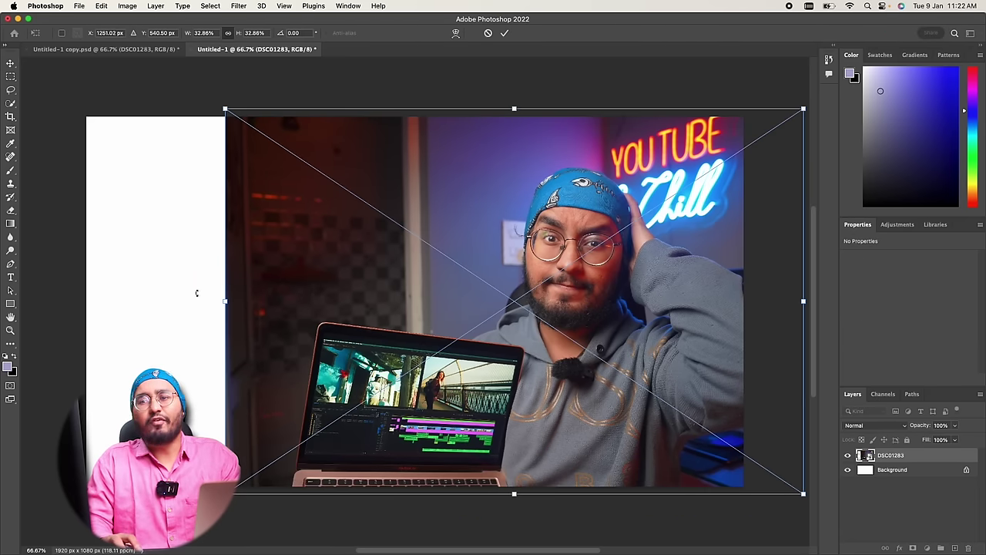
left_click_drag(440, 315, 435, 316)
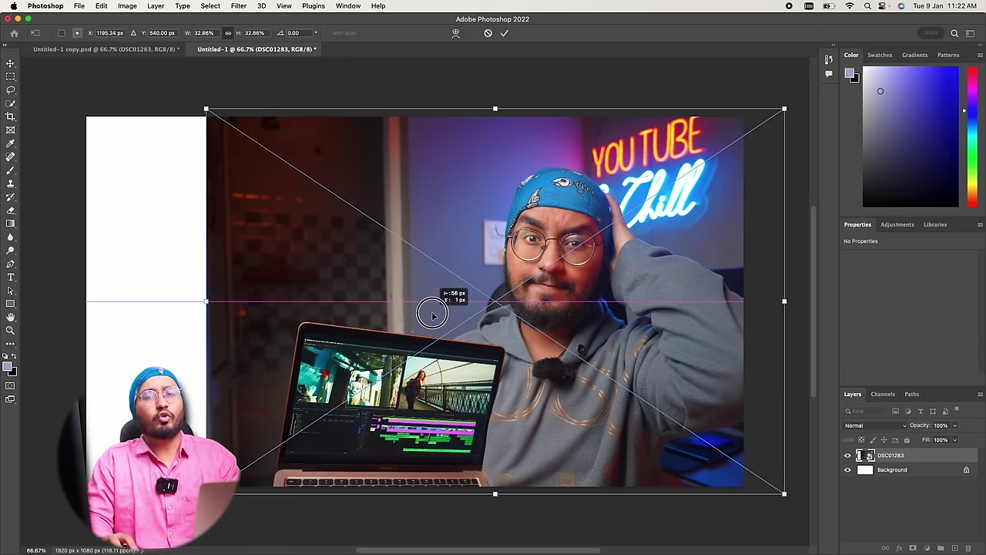
left_click_drag(435, 316, 441, 318)
left_click(505, 33)
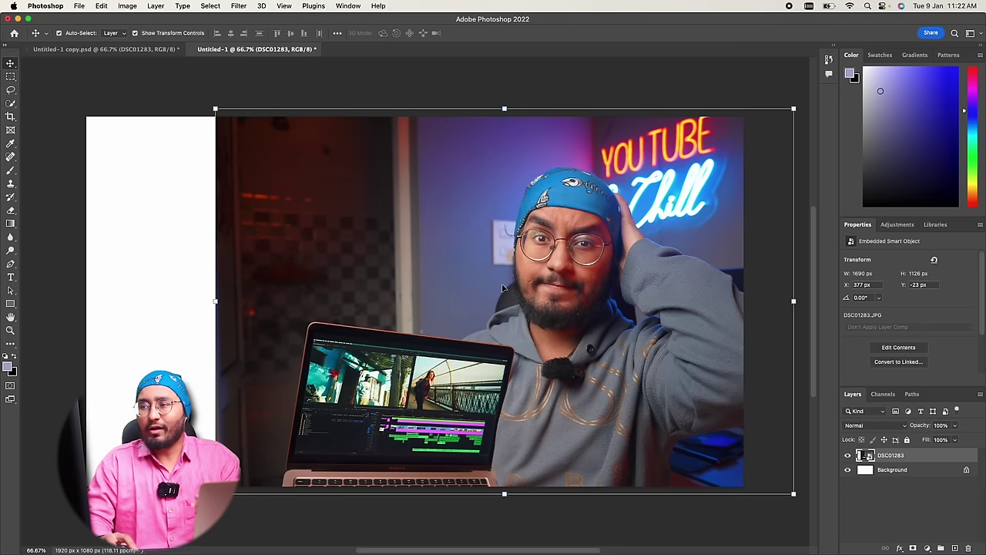
left_click_drag(540, 341, 539, 333)
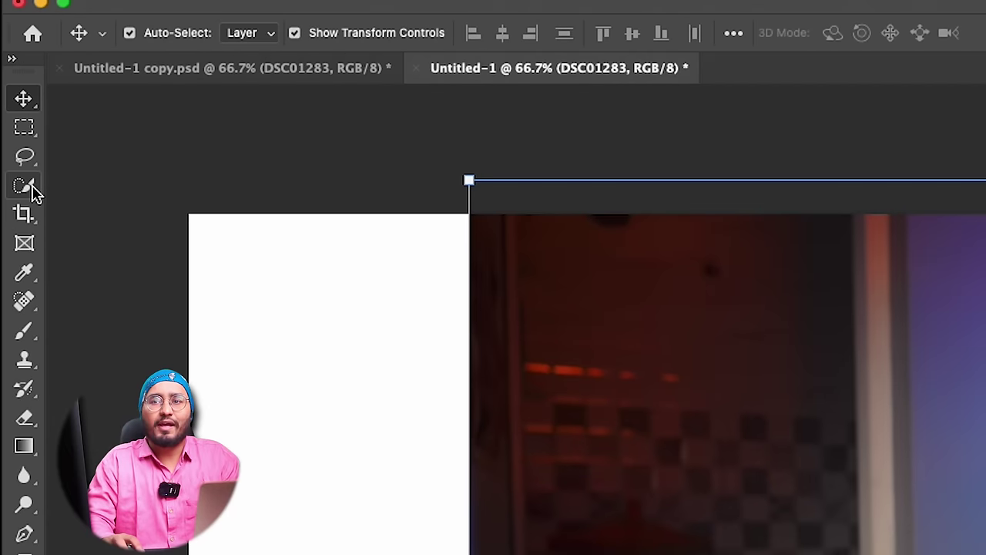
Step: Choose the Quick Selection tool and enlarge its brush
left_click(34, 192)
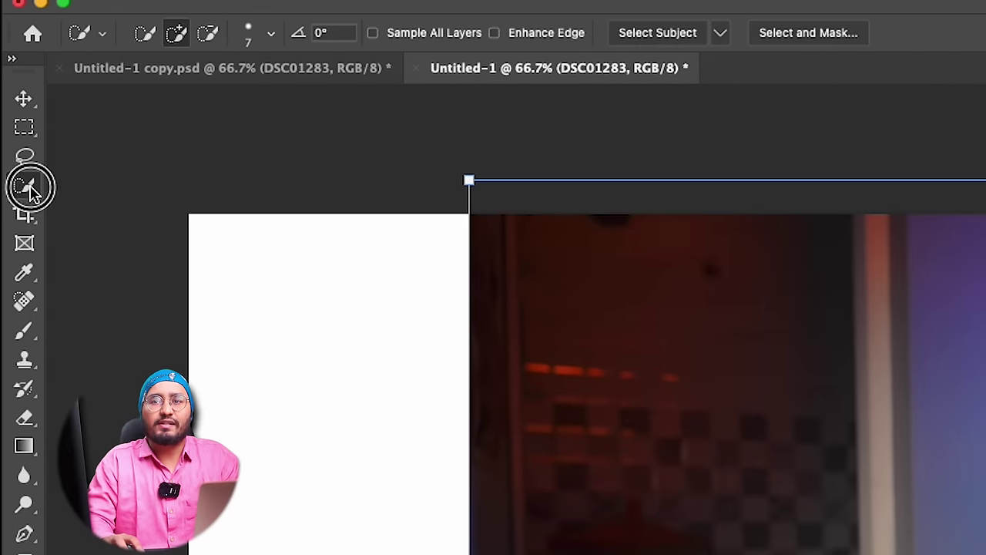
right_click(31, 193)
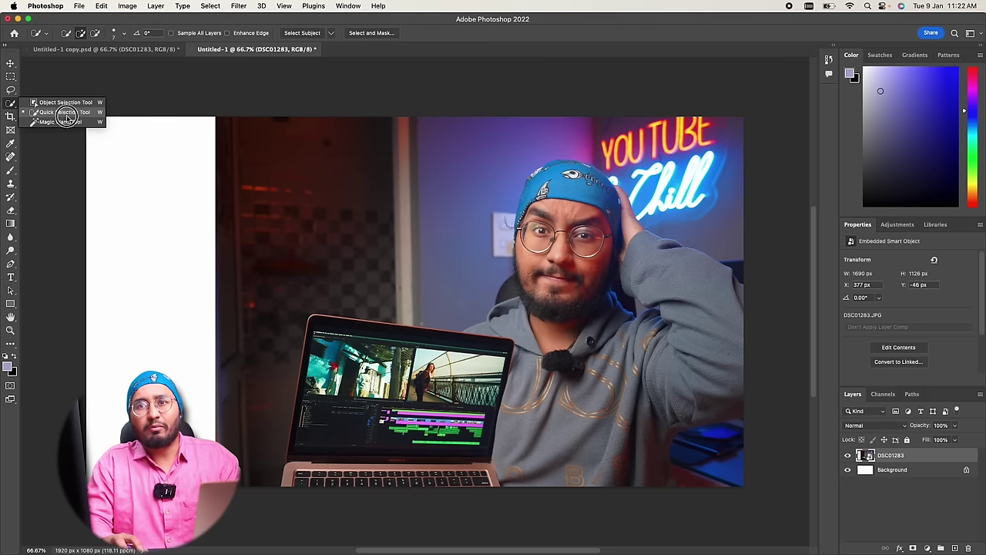
left_click(67, 114)
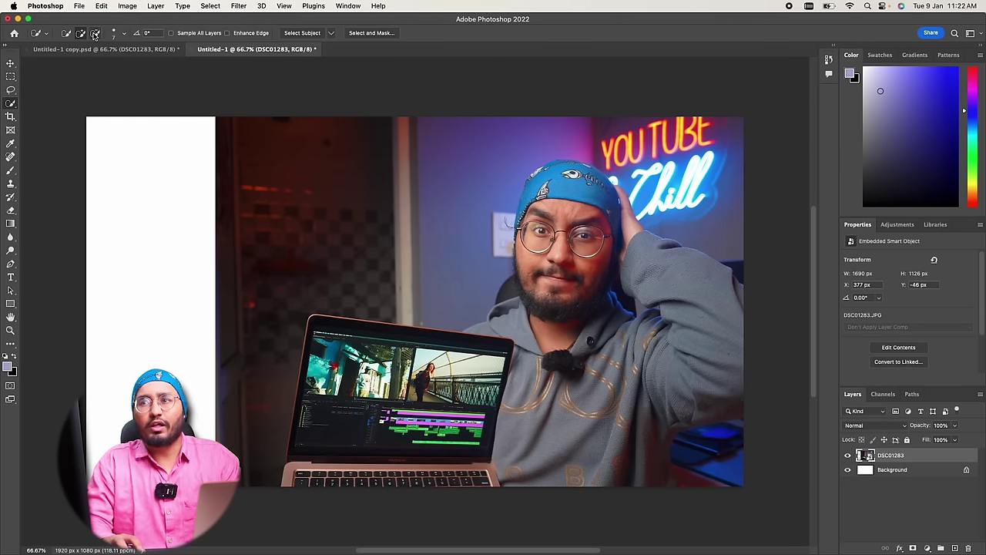
left_click(116, 33)
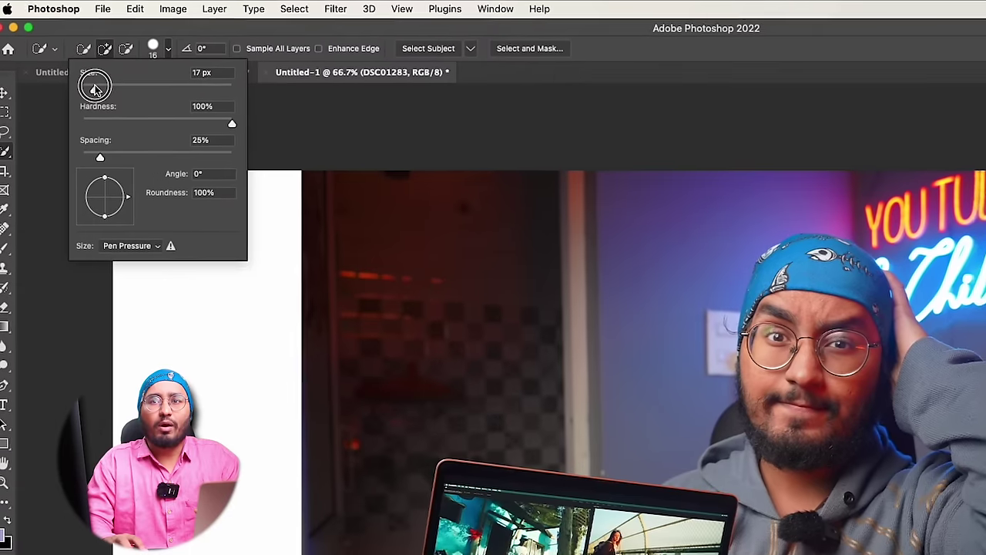
left_click_drag(95, 89, 93, 89)
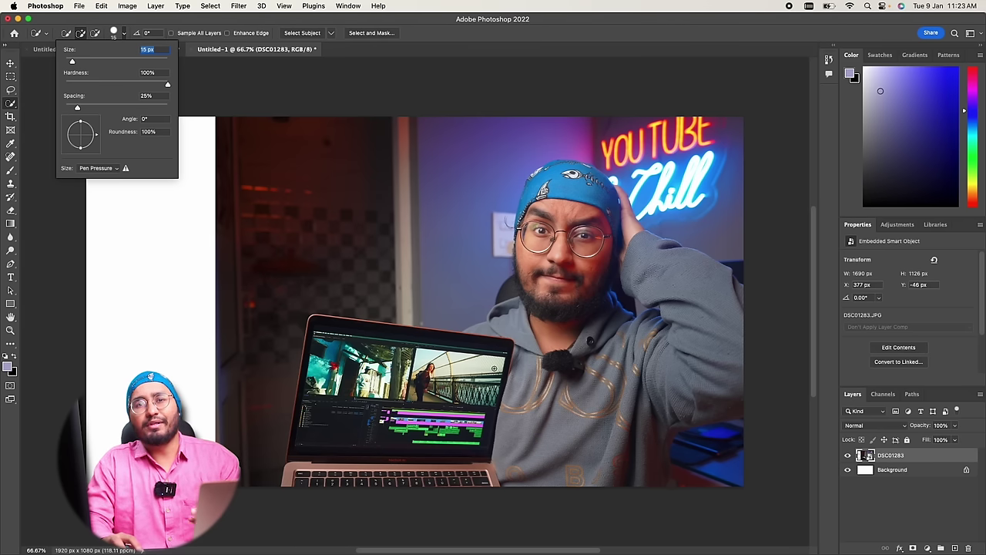
Step: Select the man's cap, face, hoodie and the laptop, subtracting the blue desk area
left_click(565, 168)
left_click_drag(565, 168, 568, 244)
left_click_drag(556, 291, 546, 338)
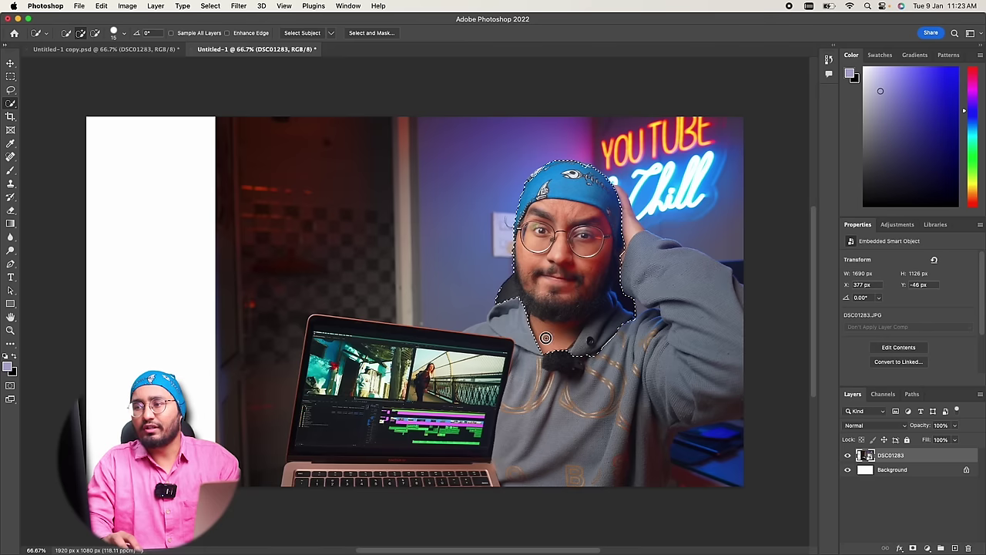
left_click_drag(542, 416, 491, 339)
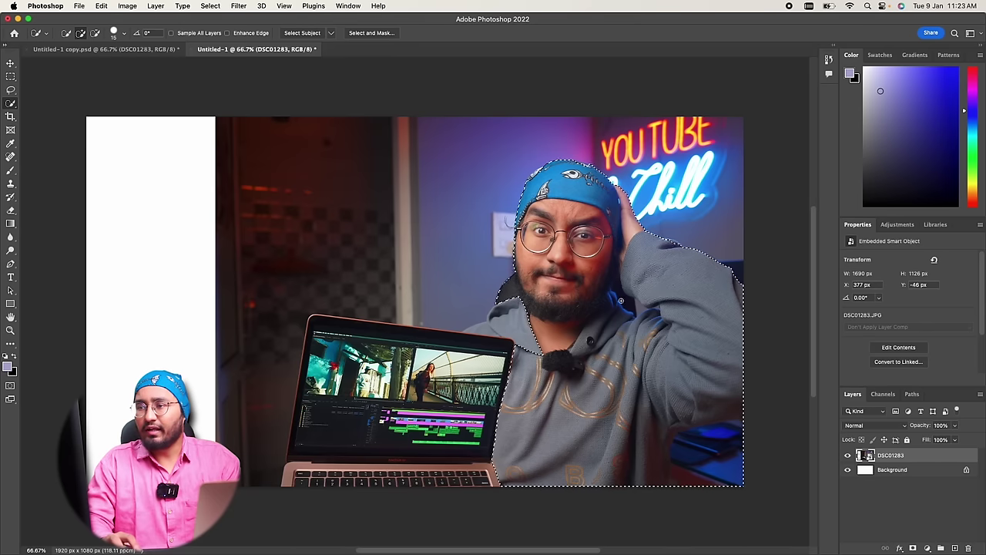
left_click_drag(375, 394, 343, 426)
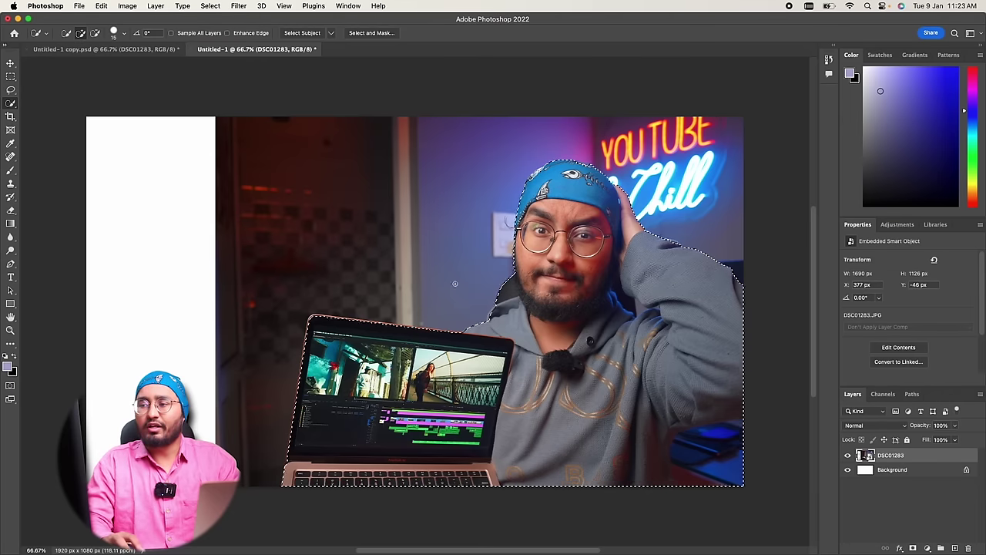
left_click_drag(690, 456, 704, 461)
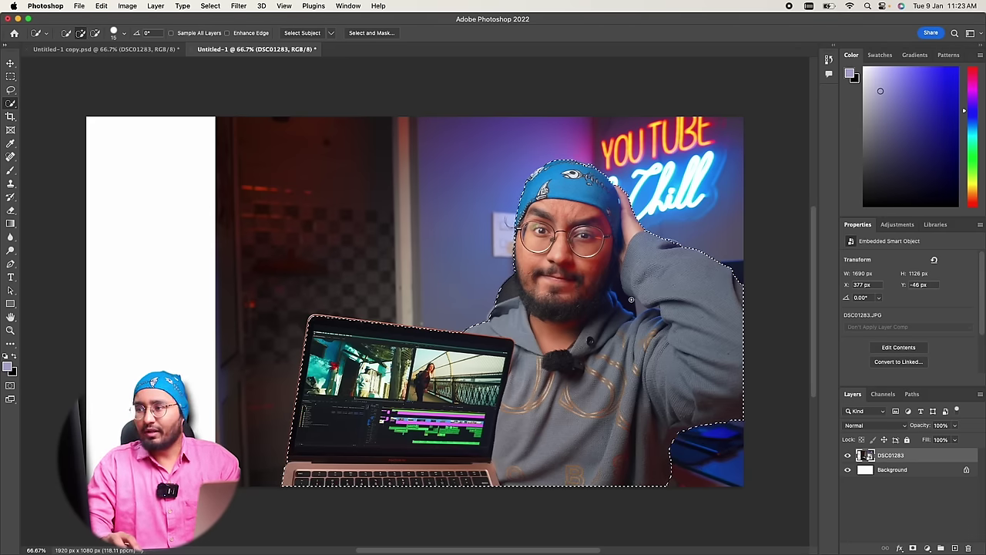
scroll(645, 304, "up", 3)
scroll(775, 321, "up", 2)
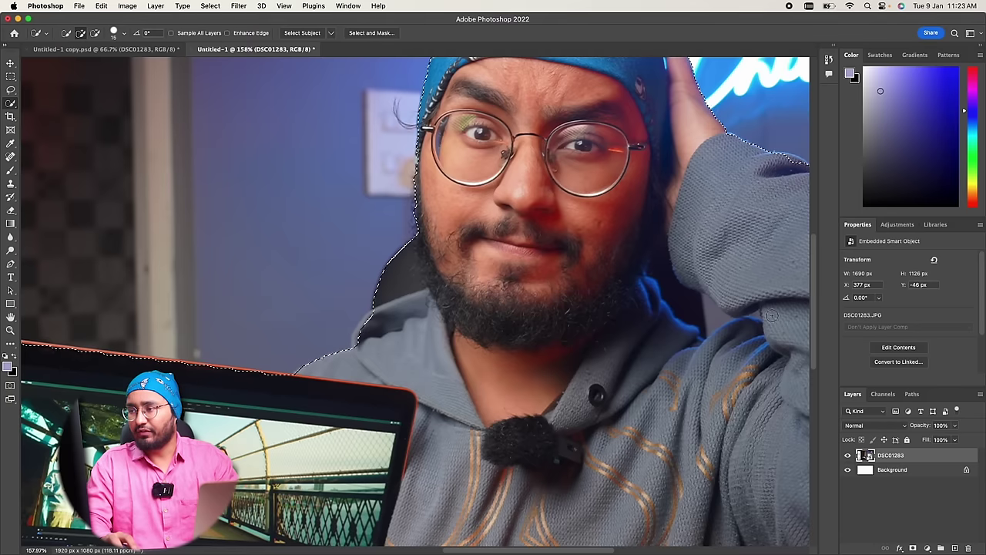
Step: Extend the selection edge along the man's raised arm
scroll(763, 316, "right", 2)
left_click(685, 306)
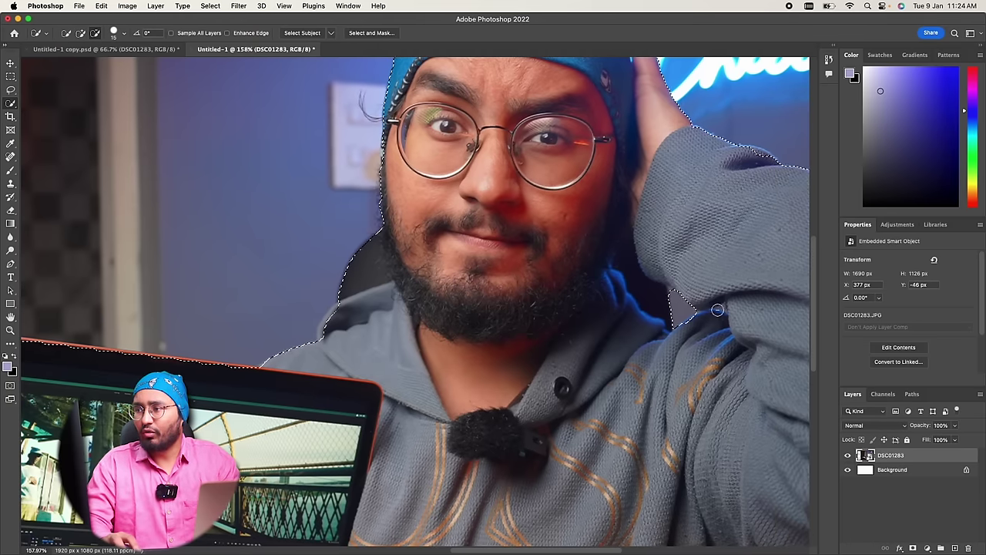
left_click_drag(685, 303, 727, 310)
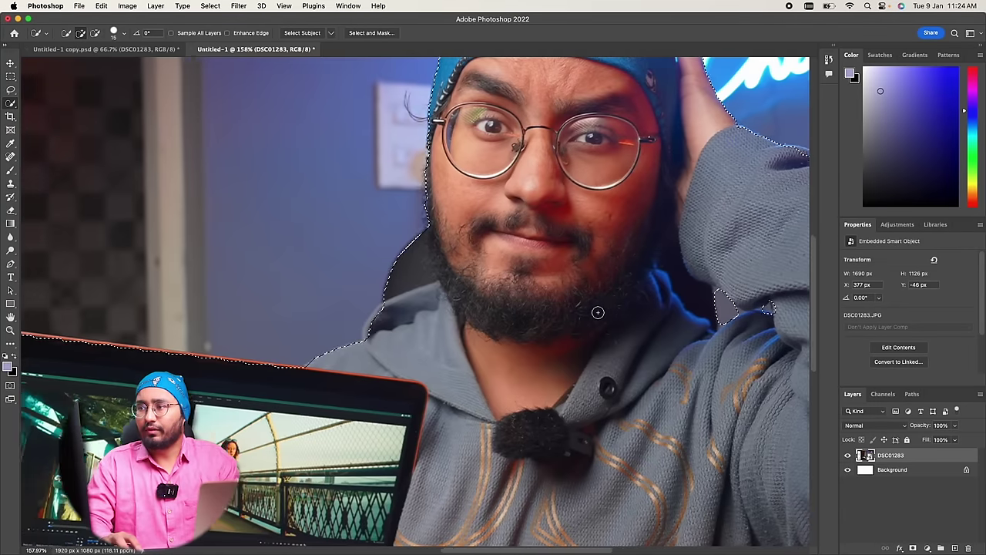
scroll(597, 311, "left", 10)
scroll(597, 310, "down", 4)
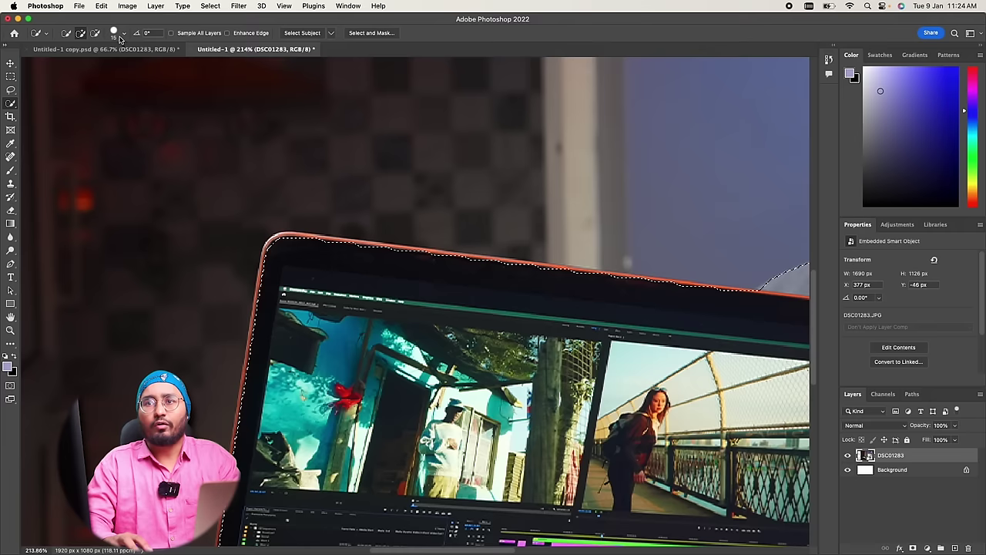
Step: Shrink the selection brush to 6 px or smaller to tidy the laptop's top rim
left_click(116, 32)
left_click_drag(69, 62, 66, 62)
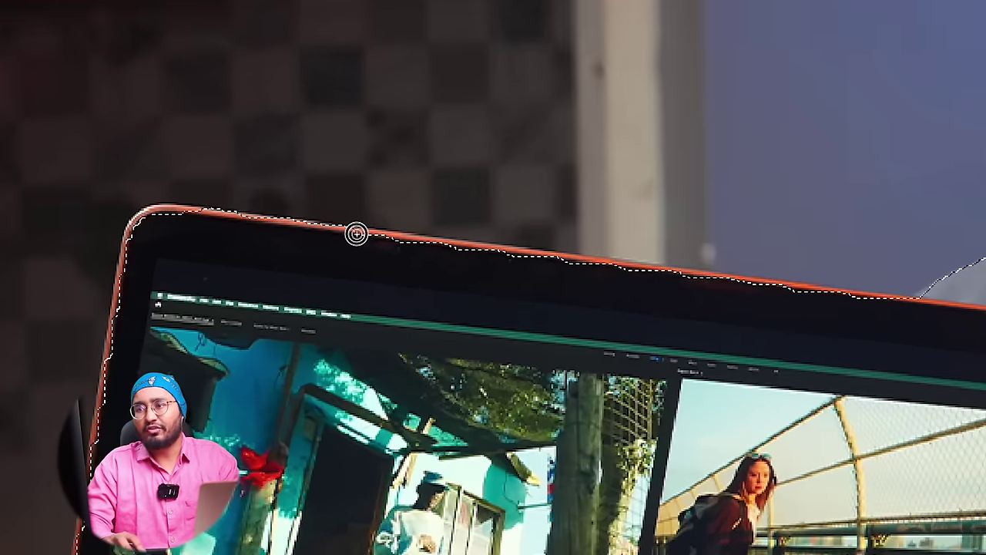
key("[")
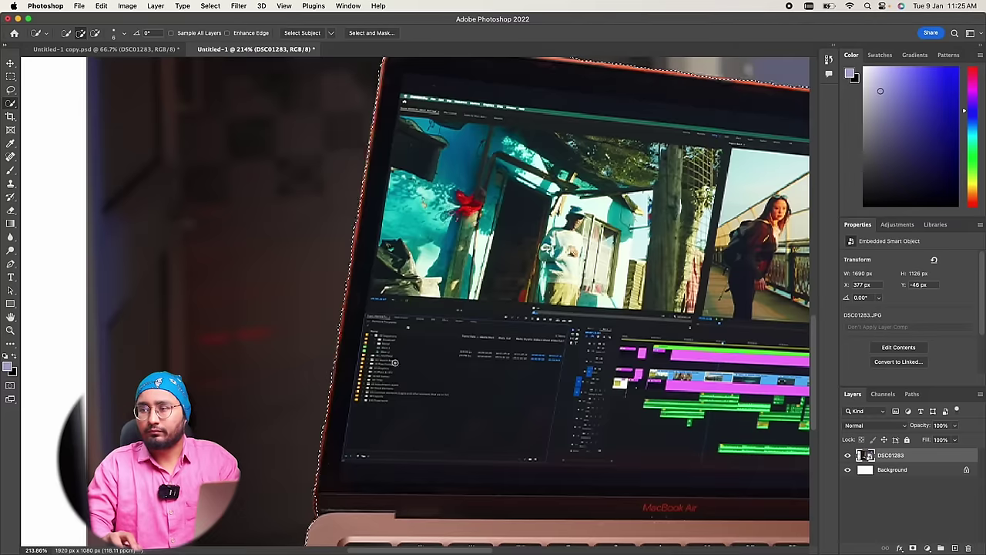
scroll(448, 437, "right", 3)
scroll(448, 437, "down", 5)
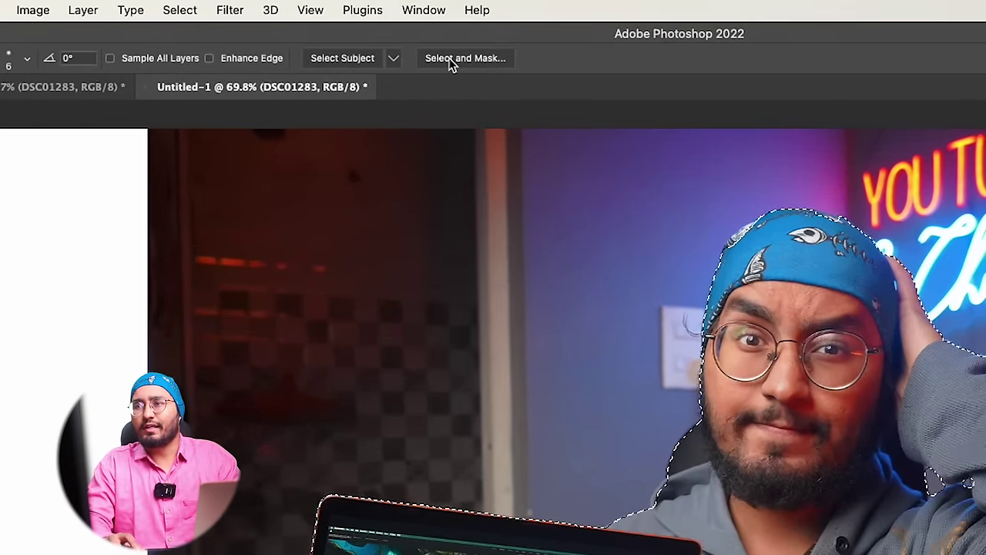
Step: In Select and Mask, set Smooth 20, Contrast 88% and Radius 3 px
left_click(450, 58)
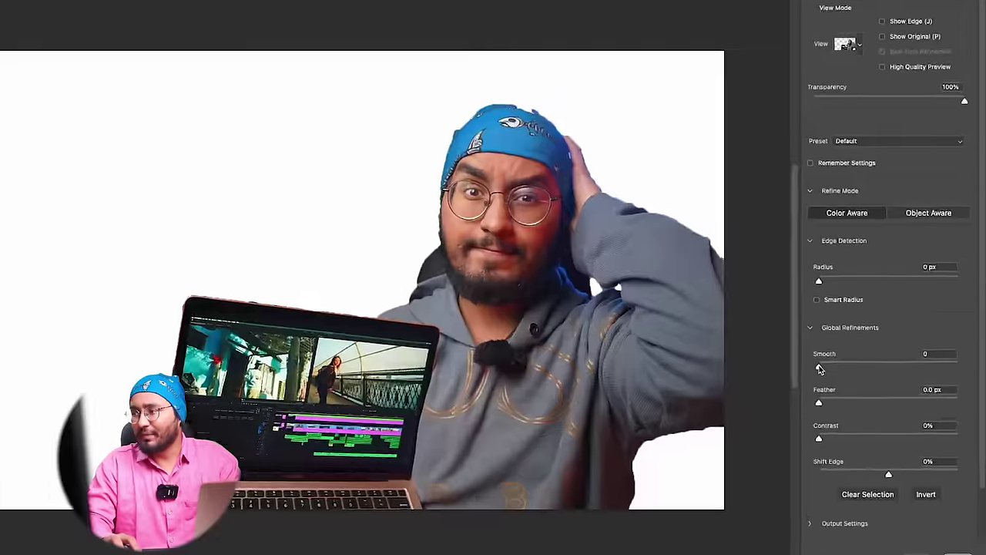
left_click_drag(845, 376, 864, 377)
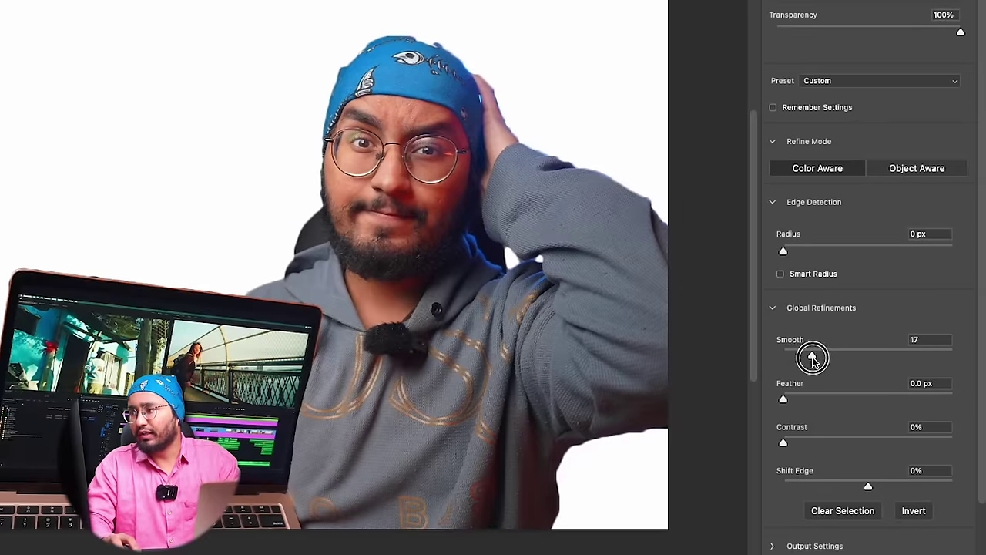
left_click_drag(813, 358, 818, 356)
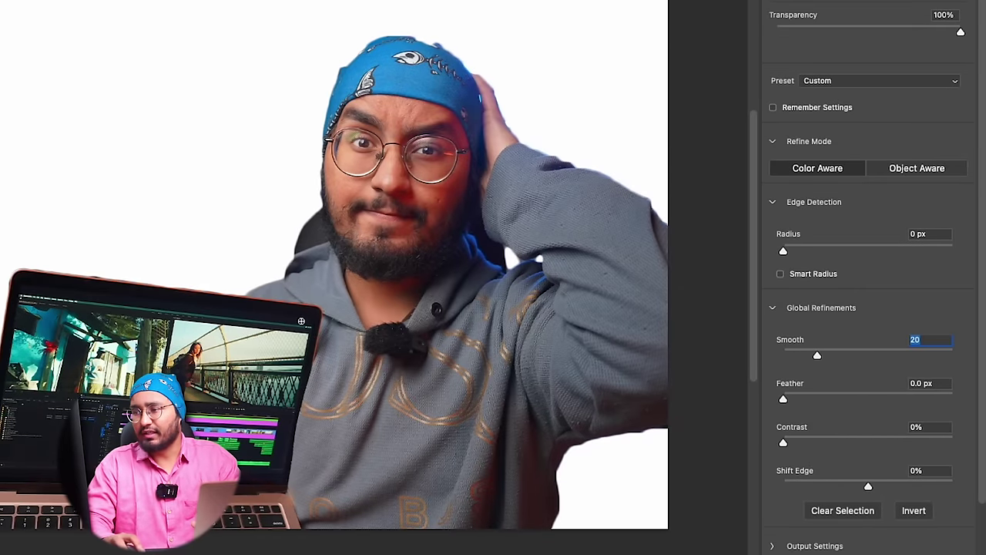
left_click_drag(785, 444, 934, 441)
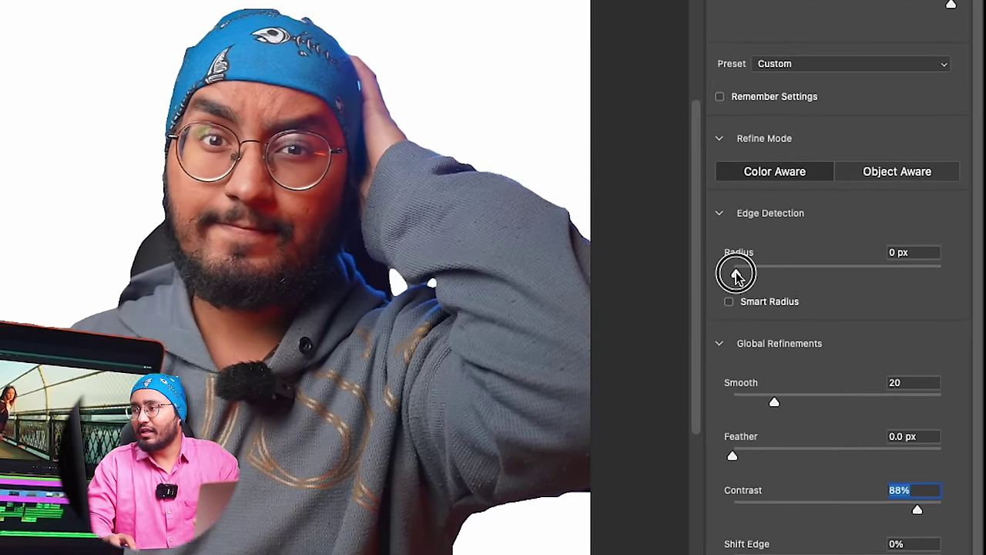
left_click_drag(736, 275, 750, 275)
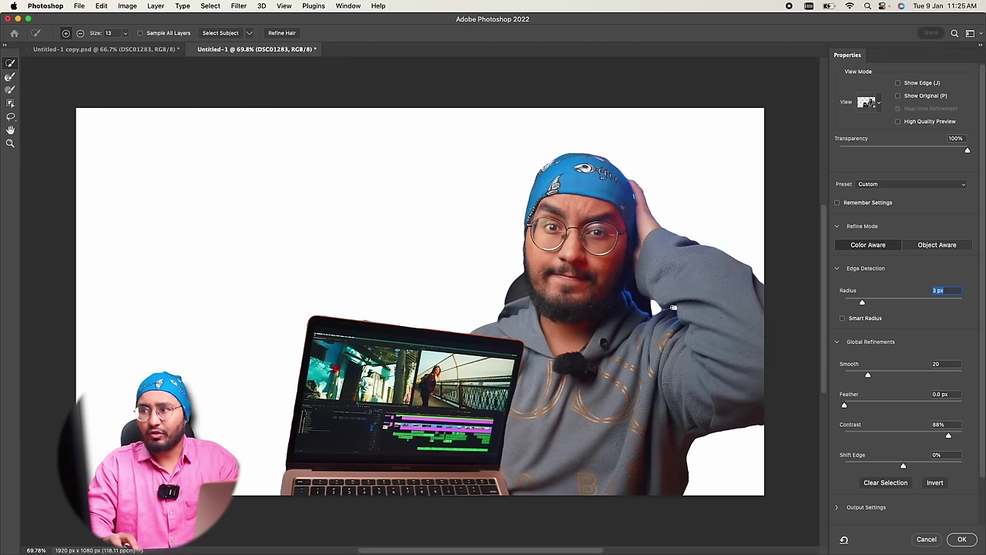
Step: Clean the collar gap with a size-1 refine brush and apply the refined selection
scroll(654, 285, "up", 2)
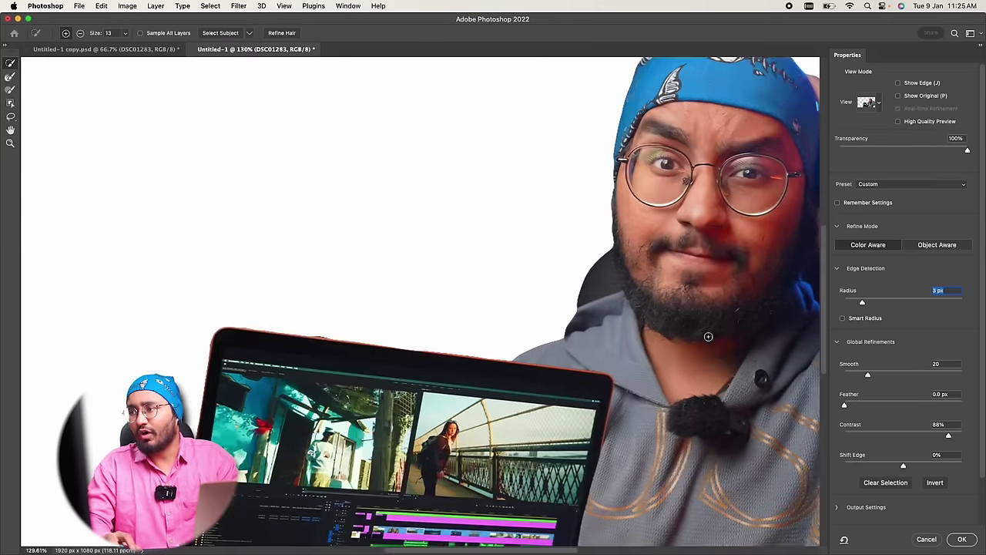
scroll(651, 301, "up", 2)
scroll(644, 323, "up", 1)
scroll(644, 323, "up", 3)
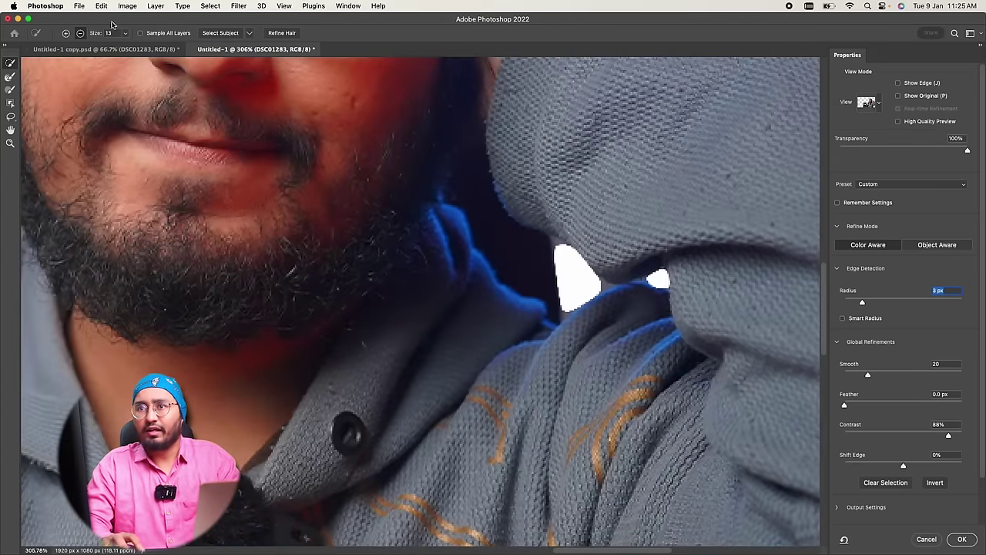
left_click(124, 34)
left_click_drag(123, 47, 114, 47)
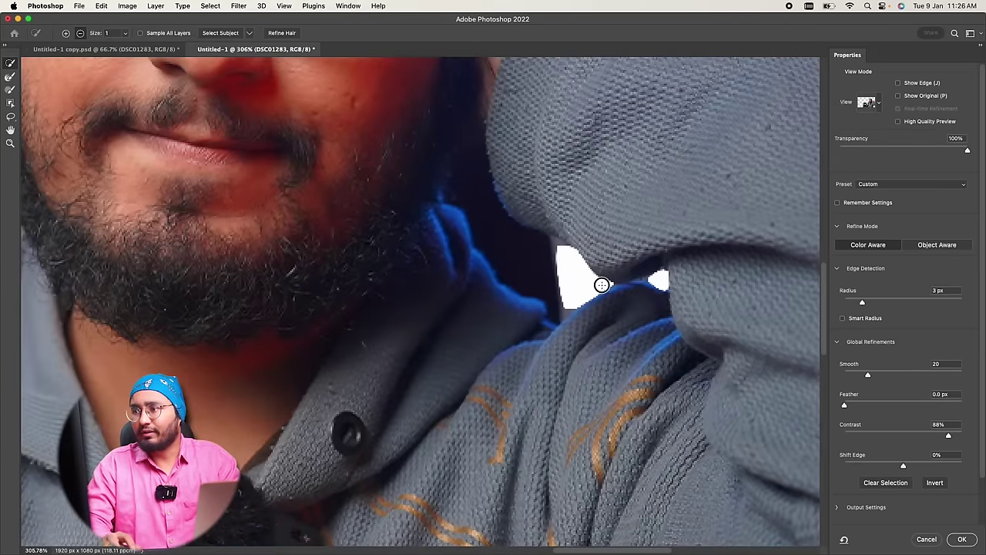
left_click_drag(571, 302, 565, 311)
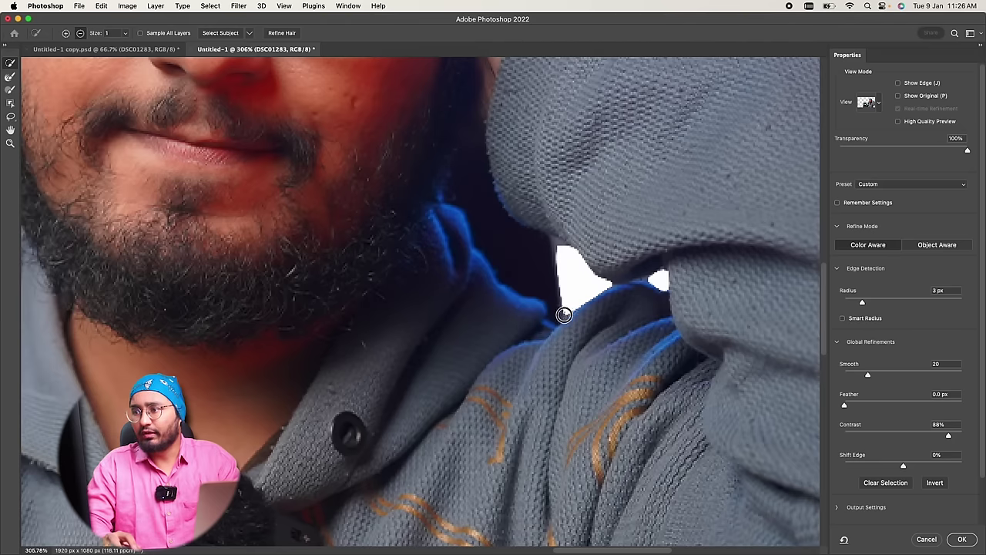
key("super+0")
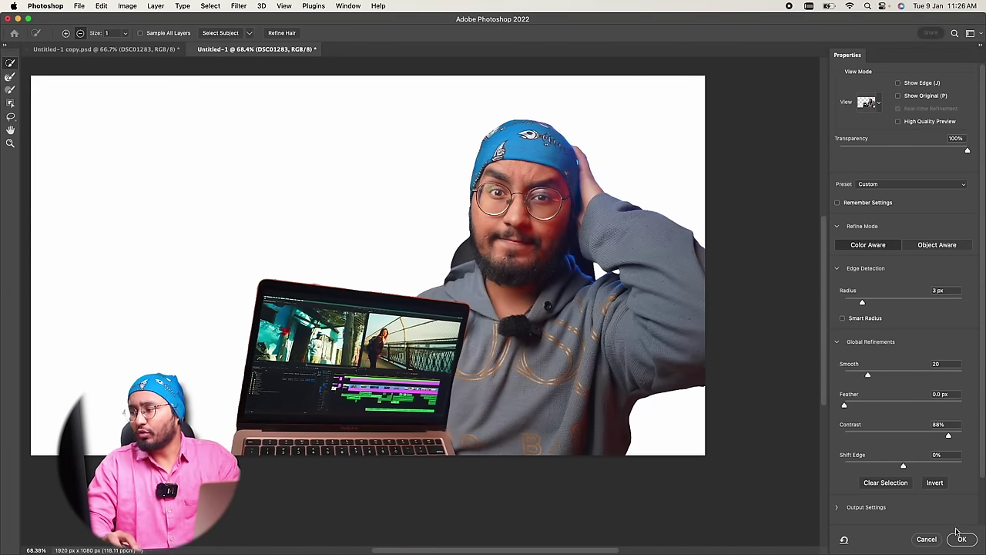
left_click(962, 540)
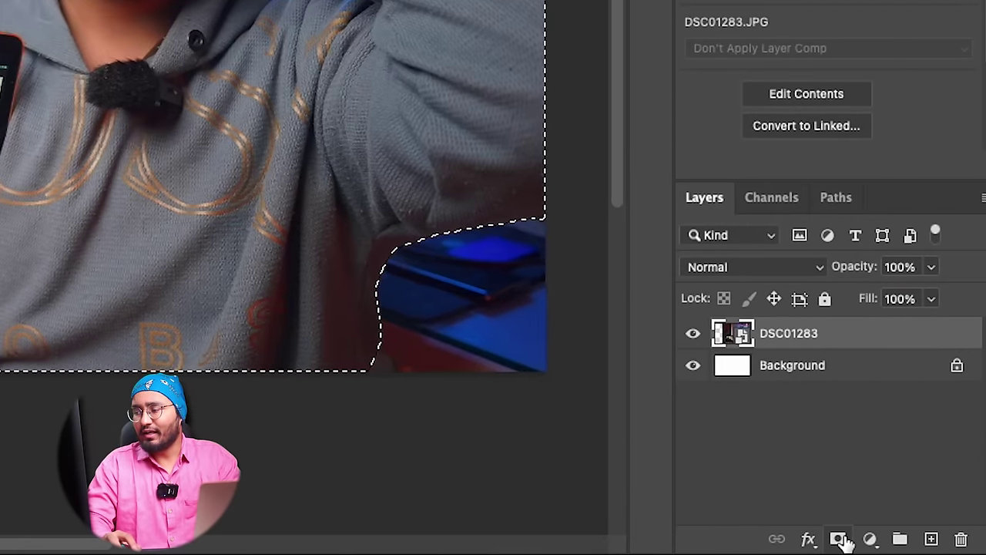
Step: Add a layer mask hiding the room, then target the photo thumbnail with the Move tool
left_click(839, 540)
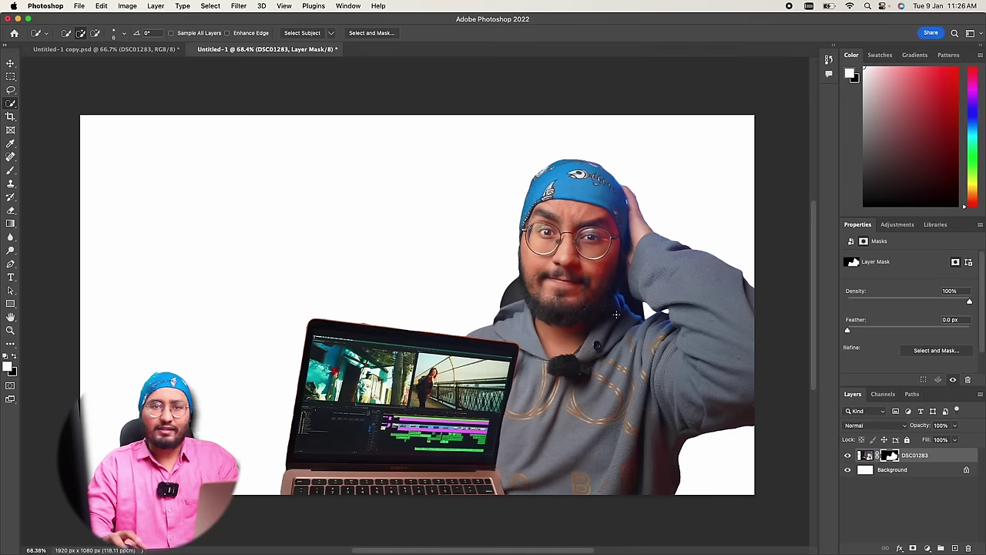
key("v")
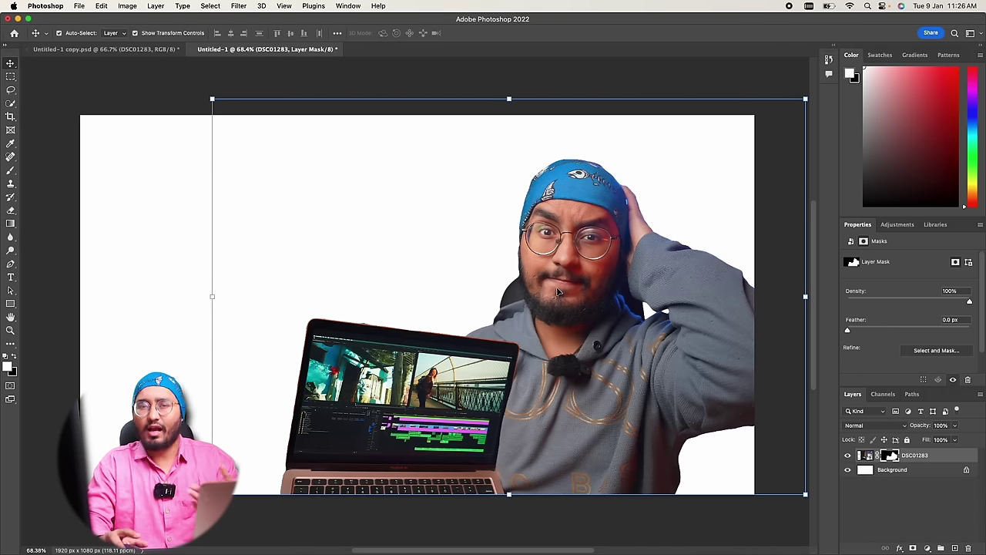
left_click(866, 457)
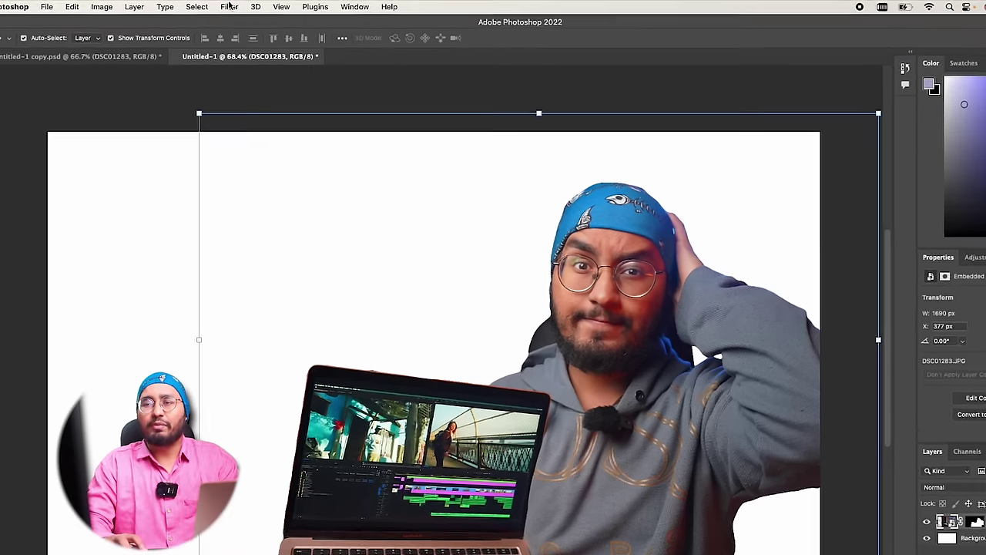
Step: Open the Camera Raw Filter on the photo and expand the Basic panel
left_click(240, 6)
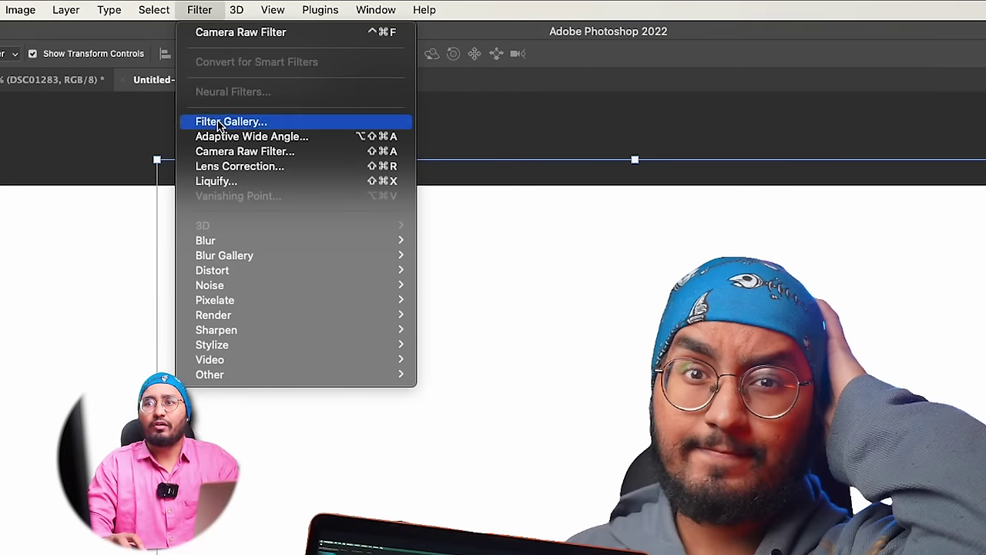
left_click(295, 154)
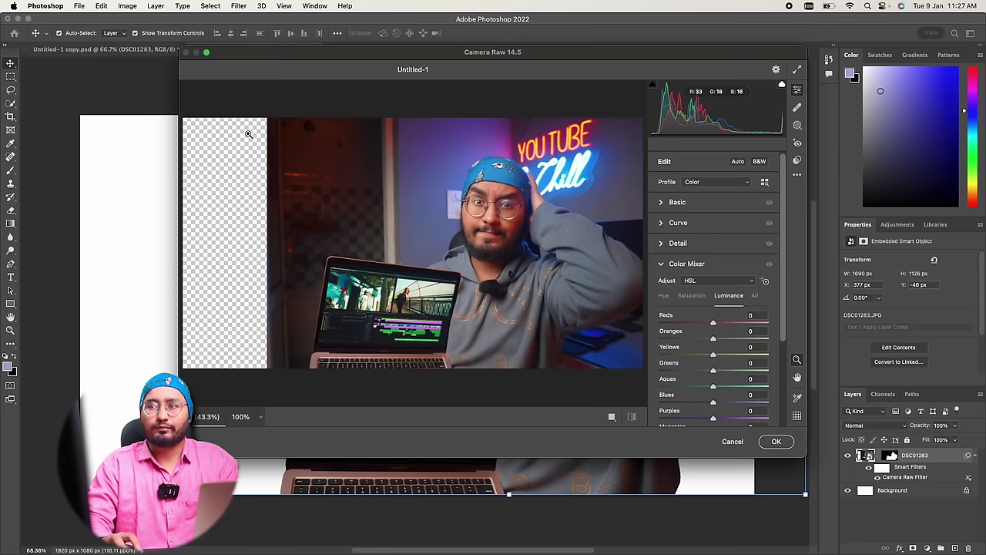
left_click_drag(449, 59, 418, 77)
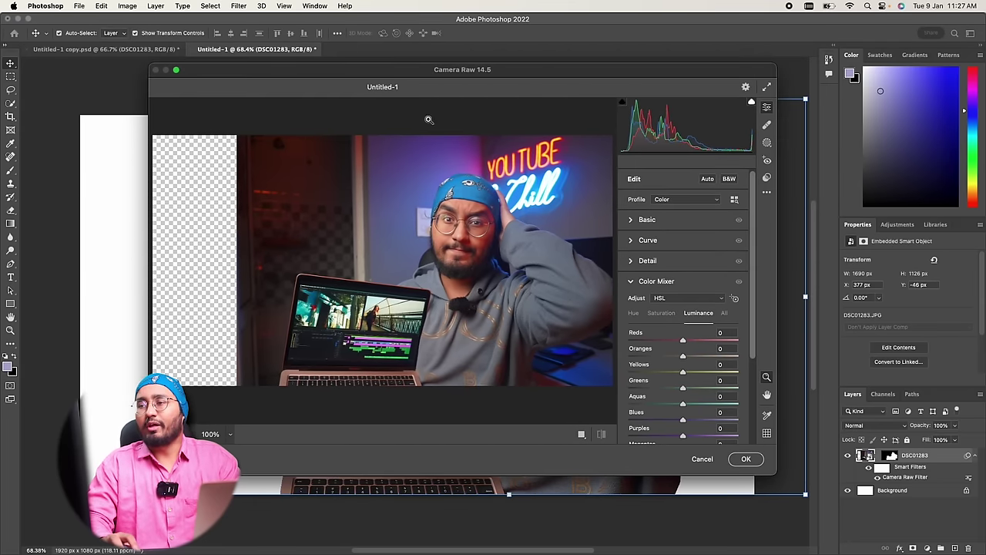
left_click(634, 220)
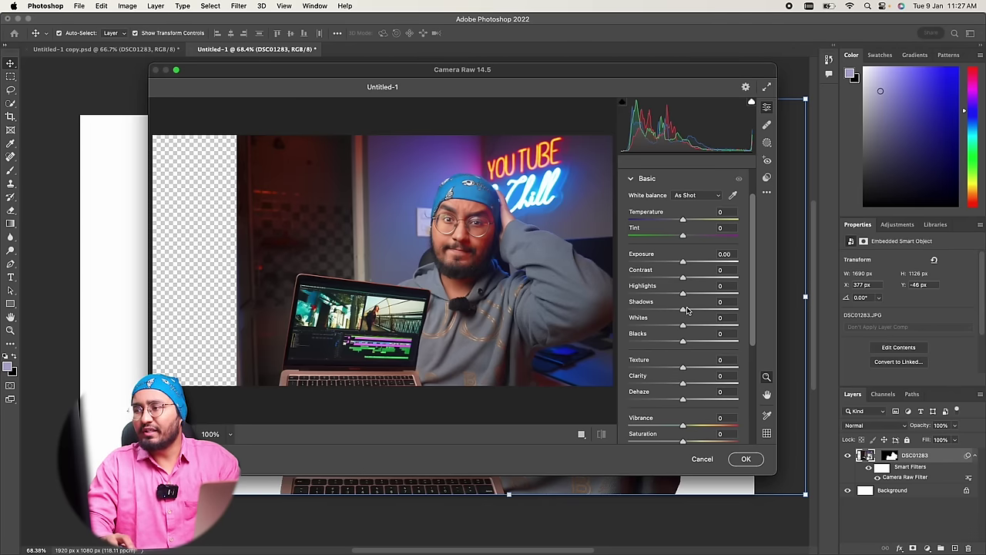
Step: Set Exposure +0.60, Shadows +22, Texture +19 and Clarity -5
left_click_drag(683, 264, 689, 261)
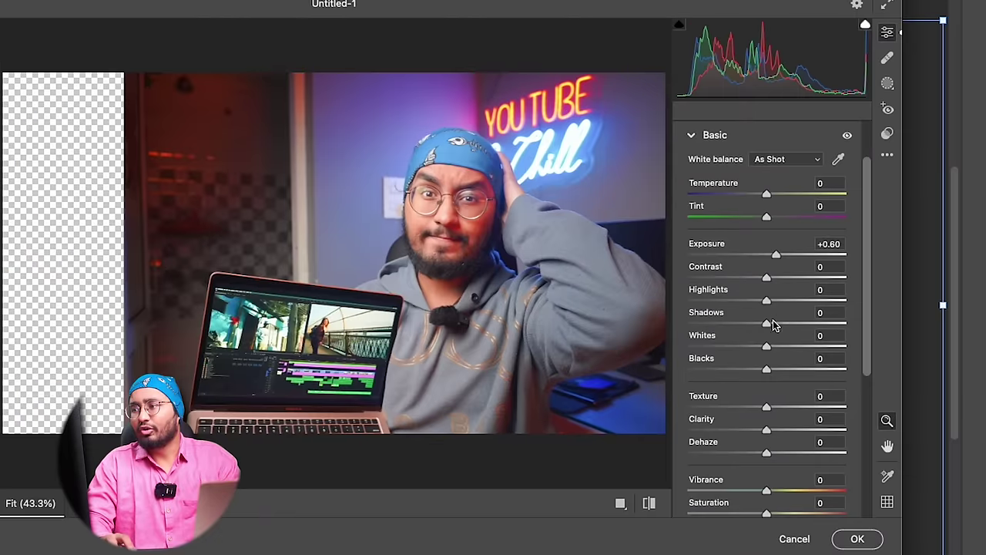
left_click_drag(773, 326, 785, 327)
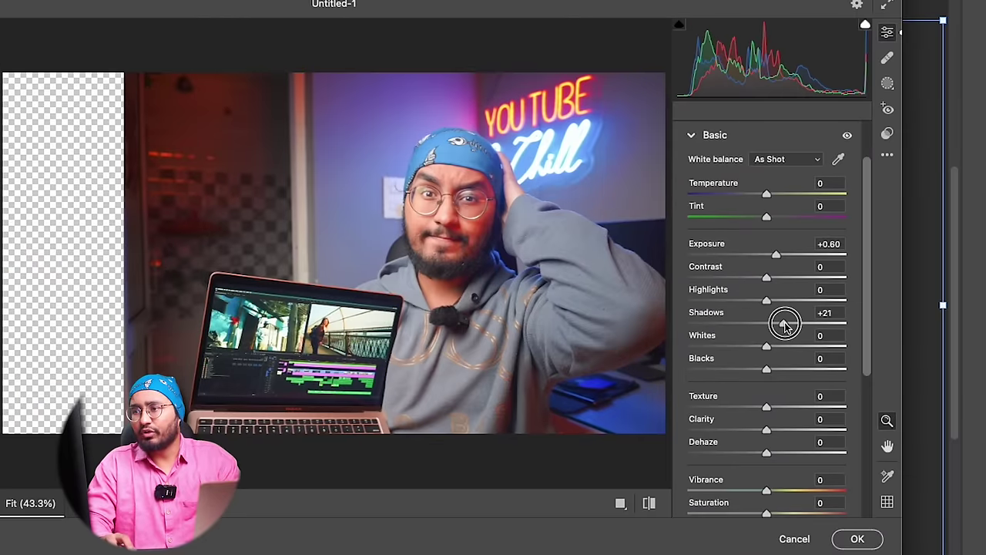
scroll(771, 377, "down", 1)
left_click_drag(767, 398, 786, 400)
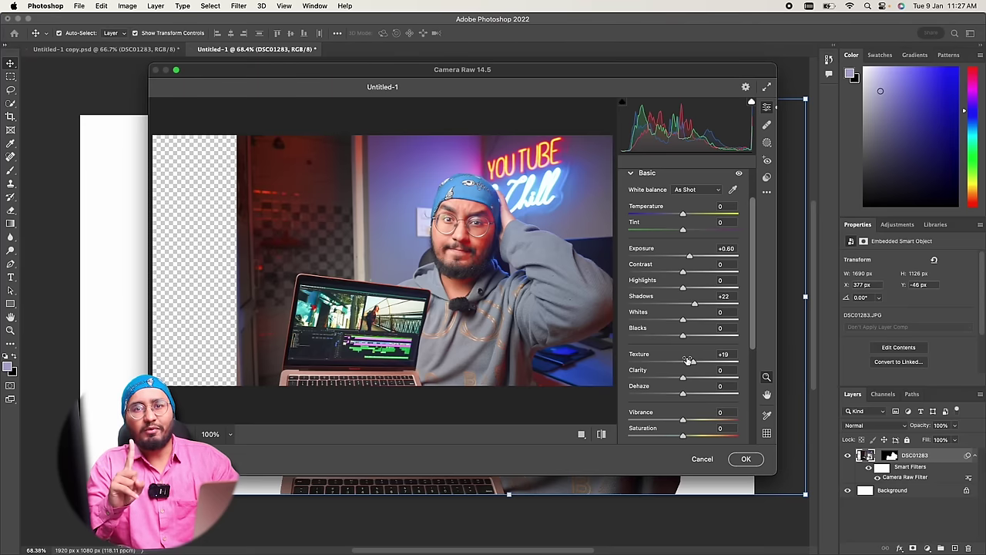
left_click_drag(684, 376, 680, 378)
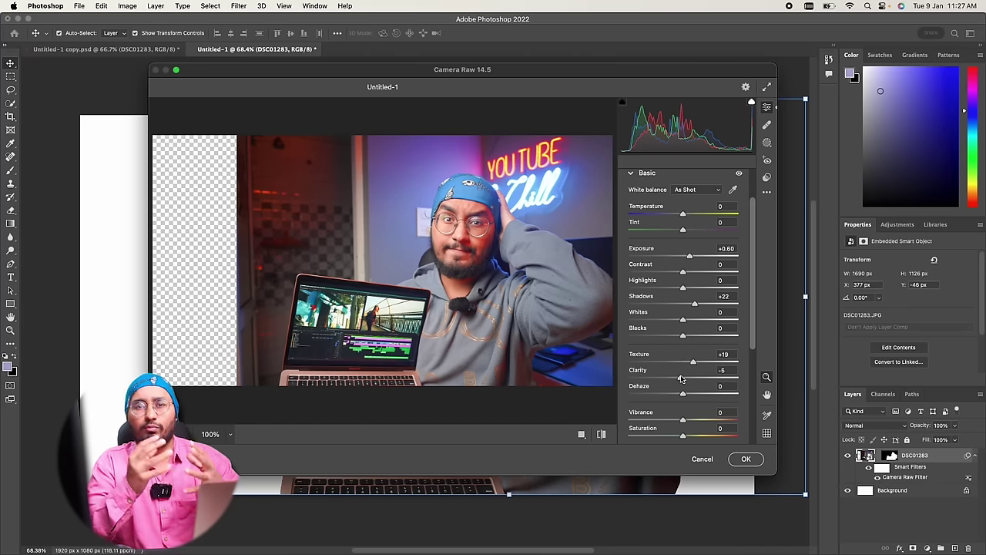
scroll(670, 378, "down", 2)
scroll(655, 384, "down", 2)
scroll(640, 389, "down", 1)
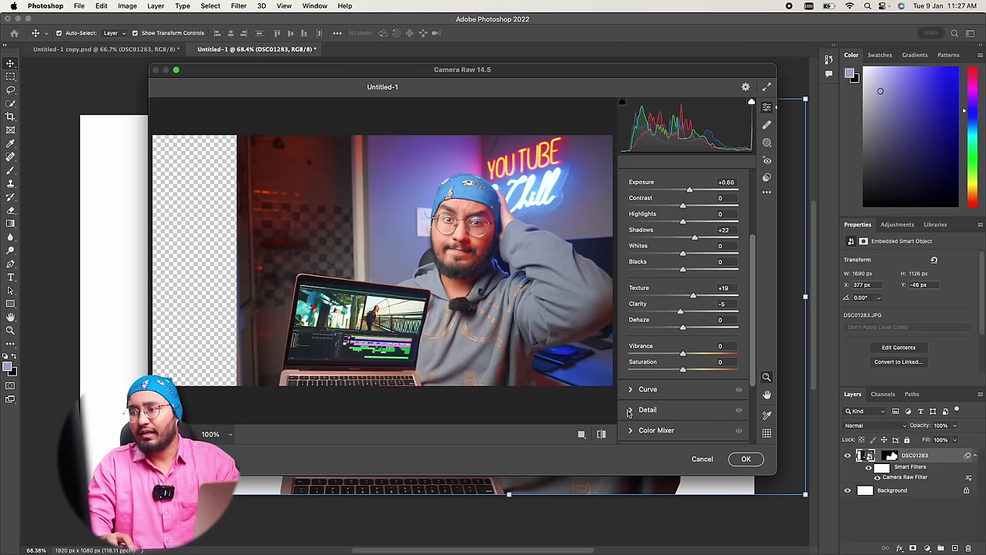
Step: Expand the Detail panel and add sharpening of 6
left_click(631, 410)
mouse_move(631, 269)
left_mouse_down()
mouse_move(639, 287)
mouse_move(657, 287)
left_mouse_up()
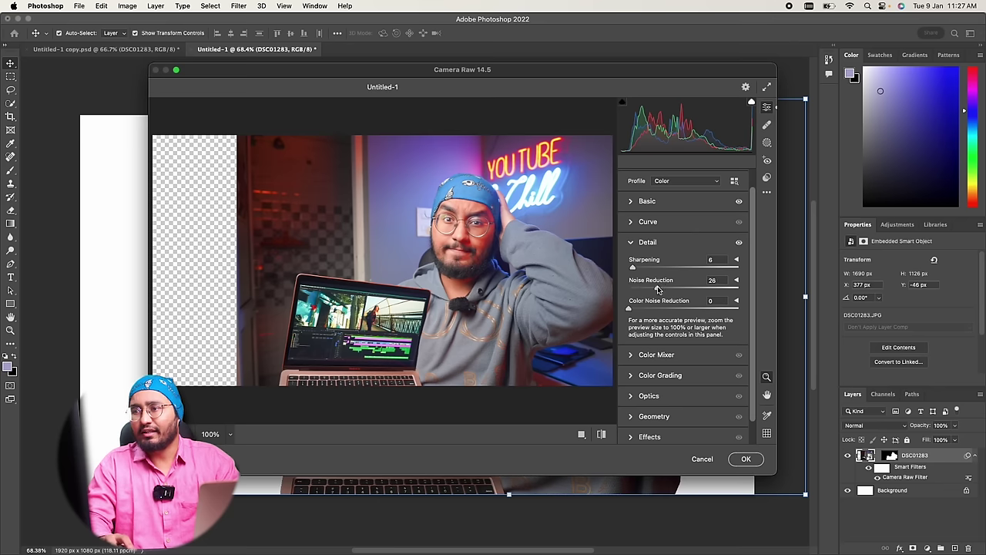
scroll(657, 289, "up", 3)
scroll(657, 289, "up", 1)
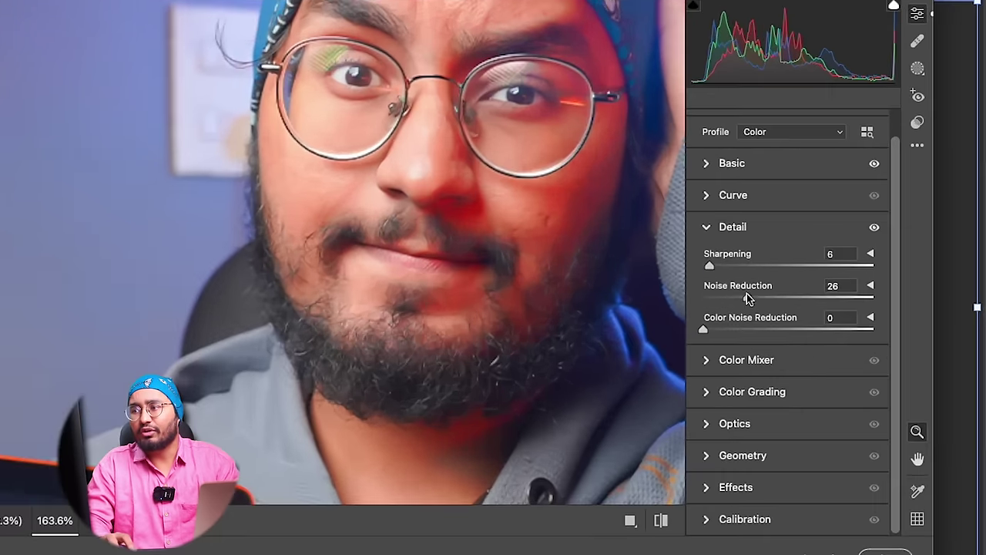
left_click_drag(746, 297, 683, 297)
Step: Set noise reduction to 47 and color noise reduction to 17
scroll(299, 175, "down", 2)
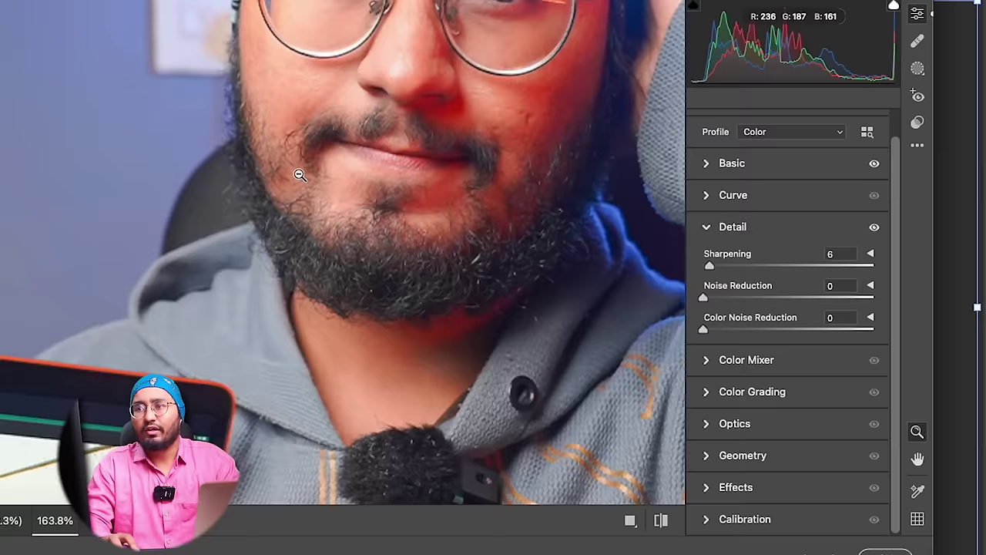
scroll(300, 175, "up", 2)
scroll(322, 187, "up", 2)
scroll(280, 242, "up", 2)
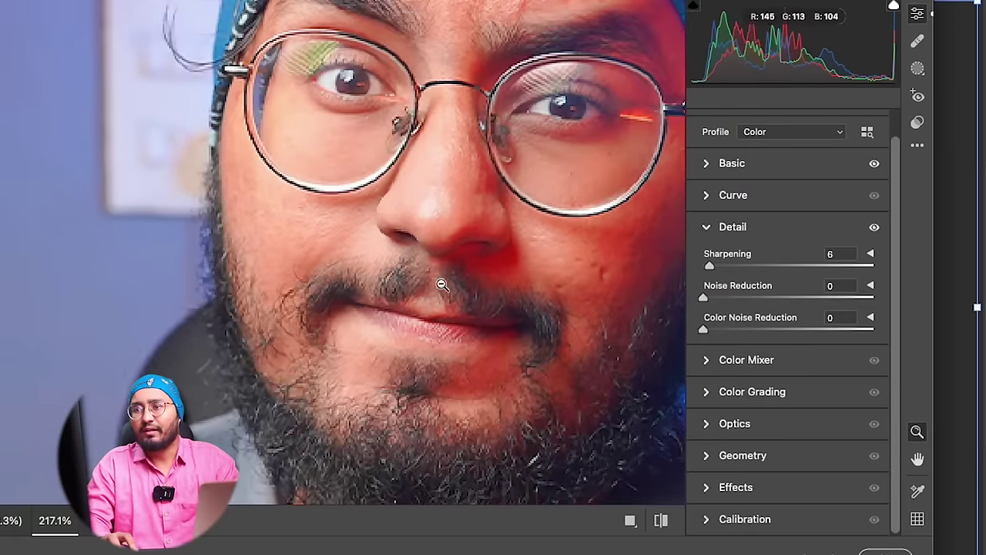
left_click(703, 299)
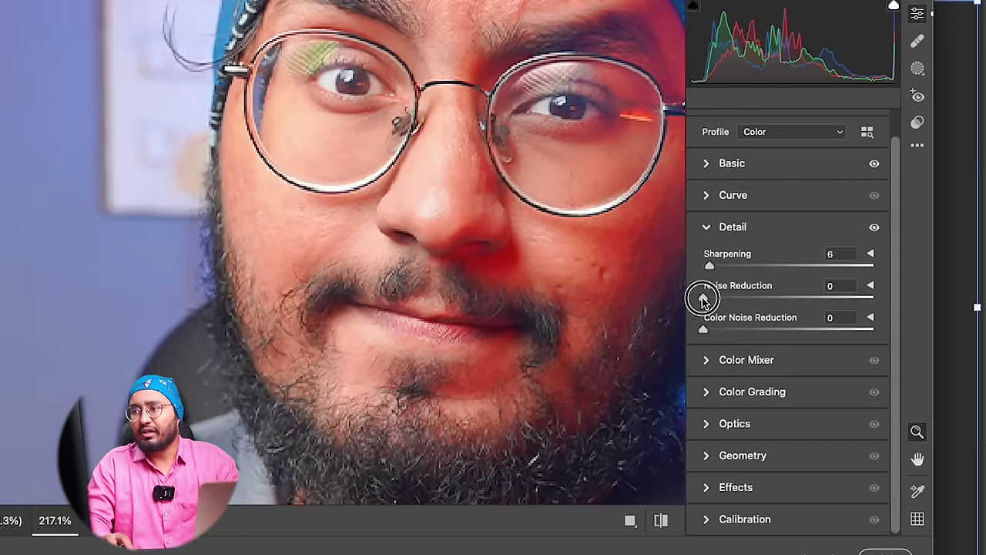
left_click_drag(703, 299, 781, 298)
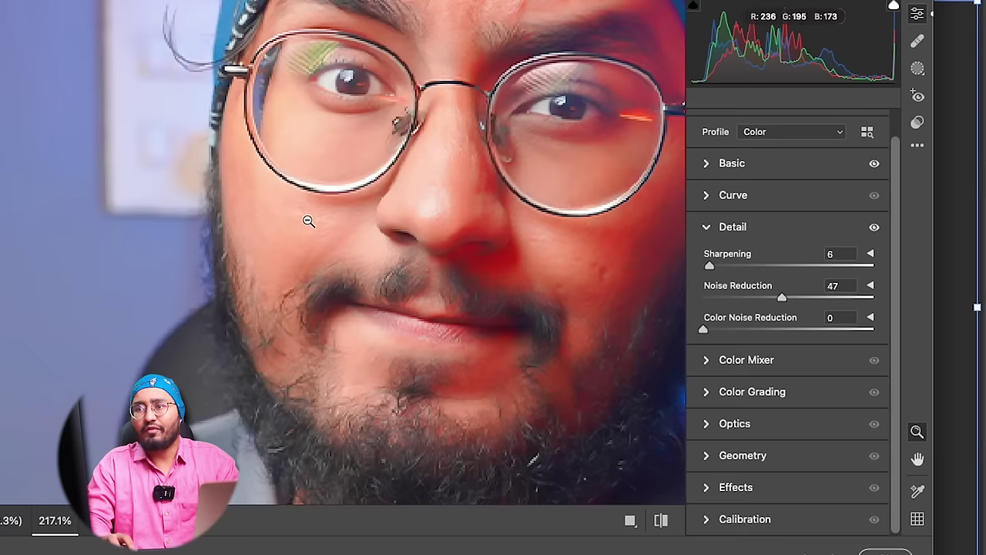
scroll(494, 216, "up", 5)
left_click(709, 329)
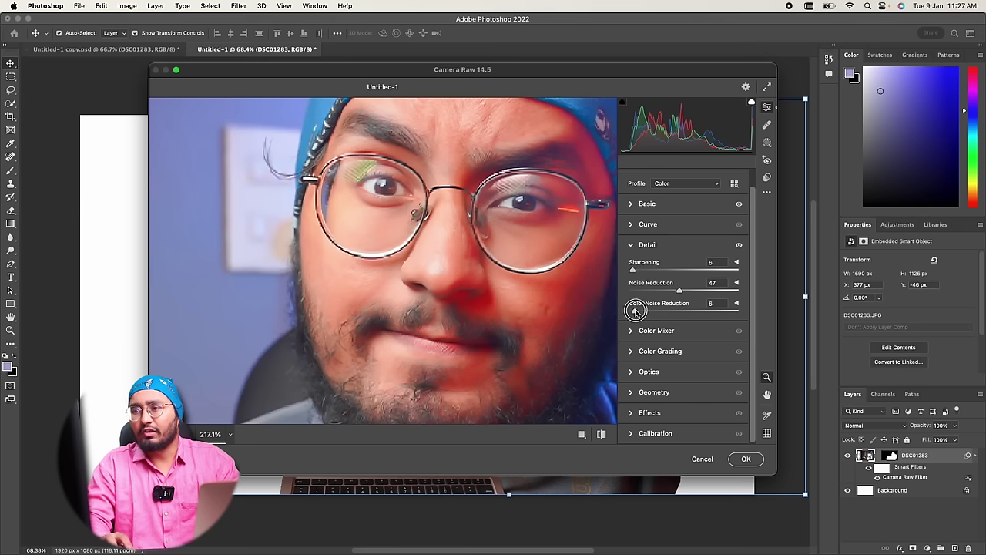
left_click_drag(636, 309, 678, 290)
Step: Raise Color Mixer luminance Reds to +25 and Oranges to +29, then apply the filter
left_click(631, 332)
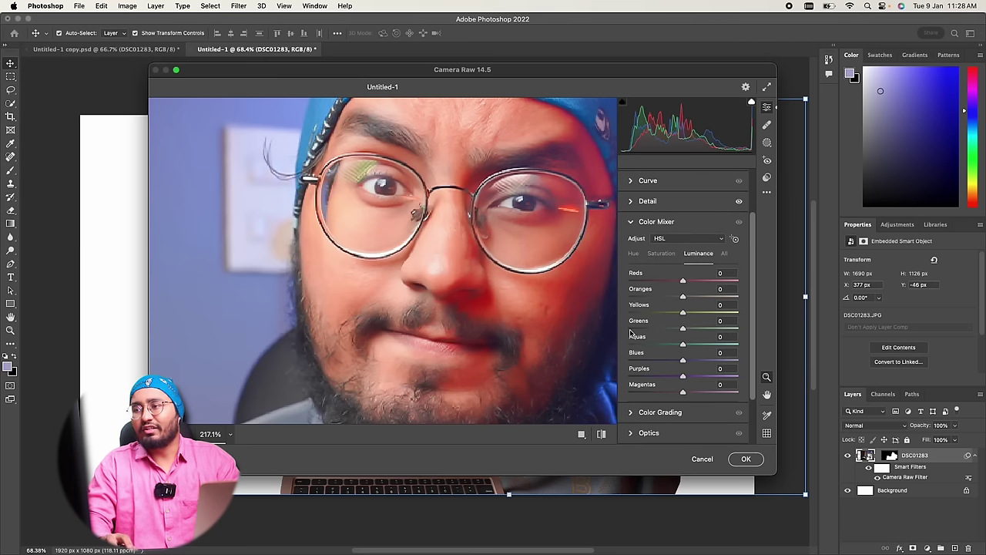
key("ctrl+0")
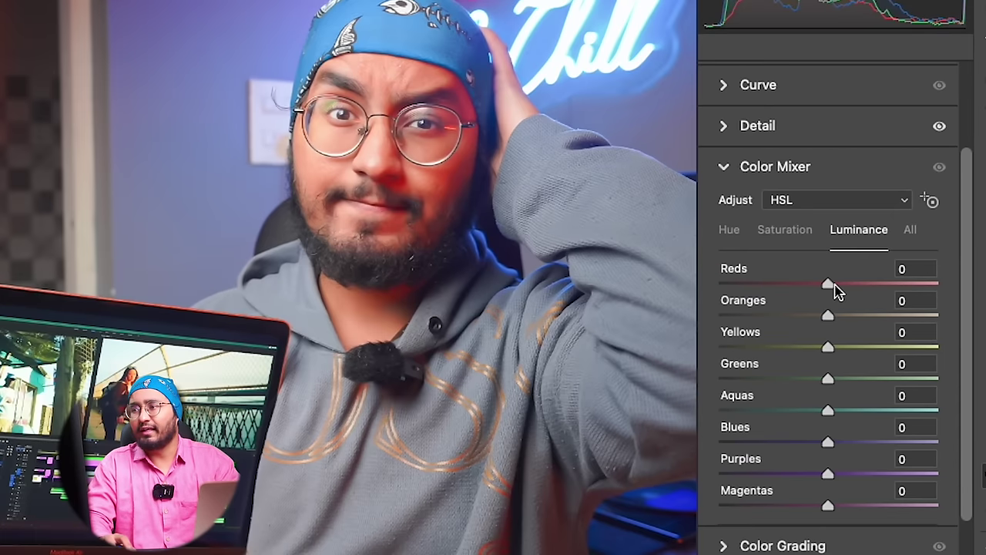
mouse_move(828, 283)
left_mouse_down()
mouse_move(855, 283)
mouse_move(859, 313)
left_mouse_up()
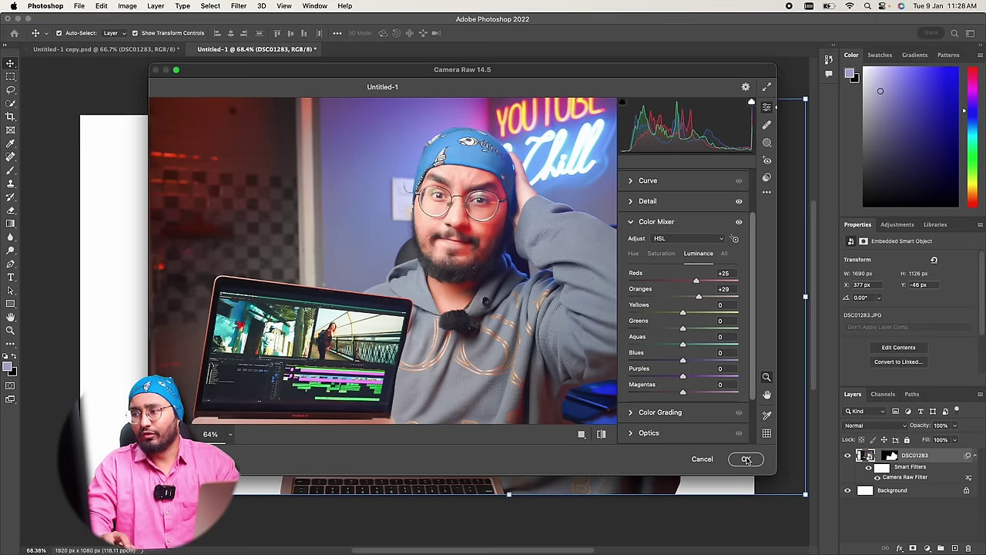
left_click(747, 459)
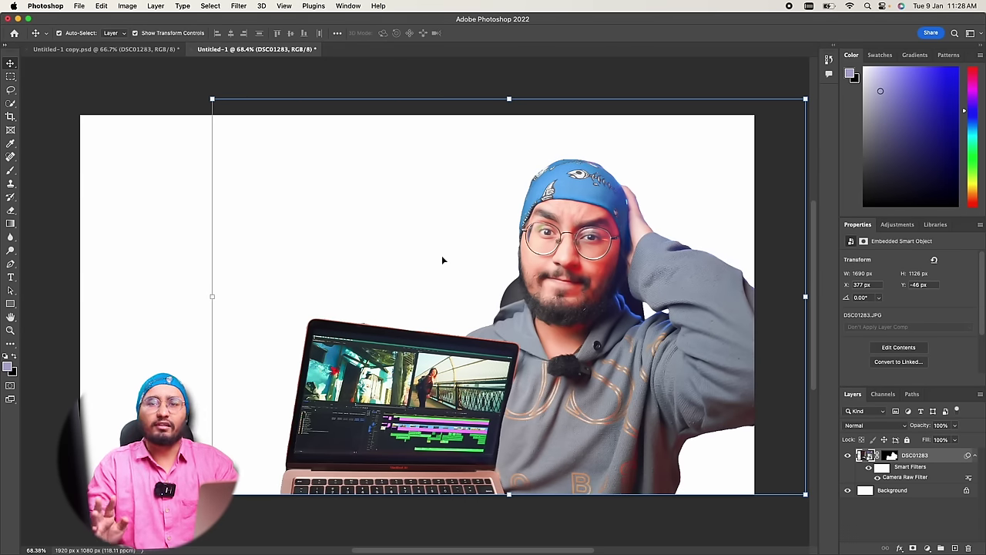
Step: Save the document in Photoshop format as thumbnail.psd
key("ctrl+0")
key("ctrl+s")
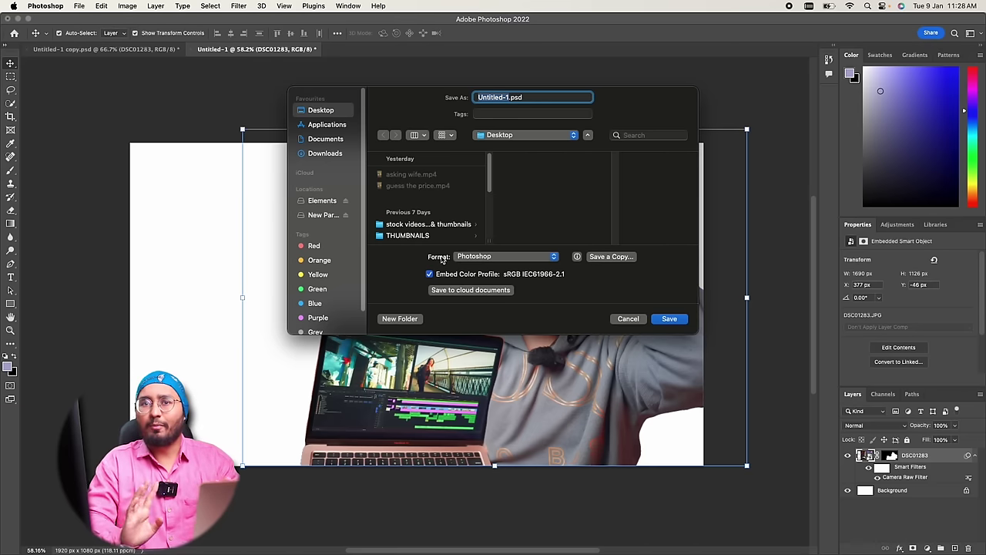
type("thumbnail")
key("Return")
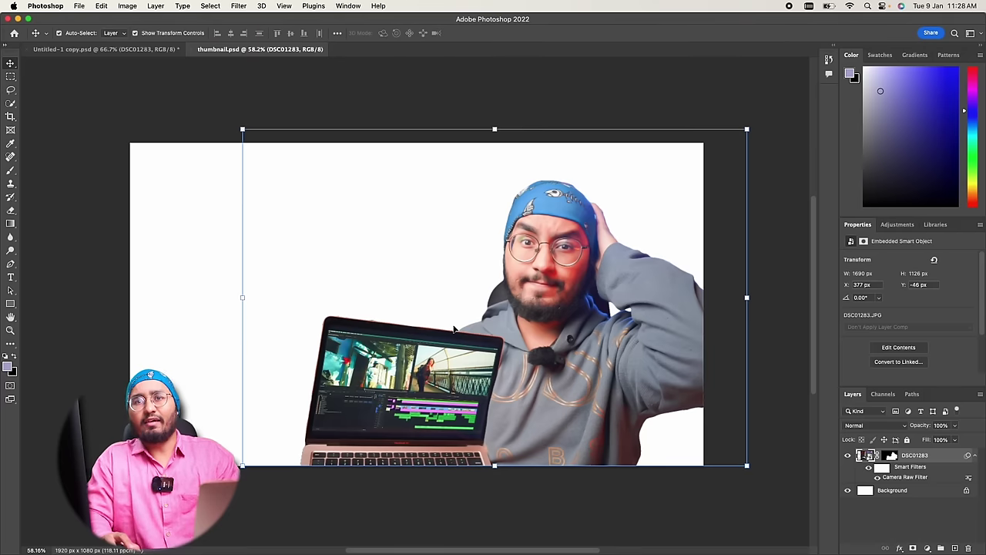
Step: Shift the person photo right and enlarge it to 1751×1168 px, dismissing the Smart Filters alert
left_click_drag(542, 352, 601, 369)
left_click_drag(541, 127, 541, 117)
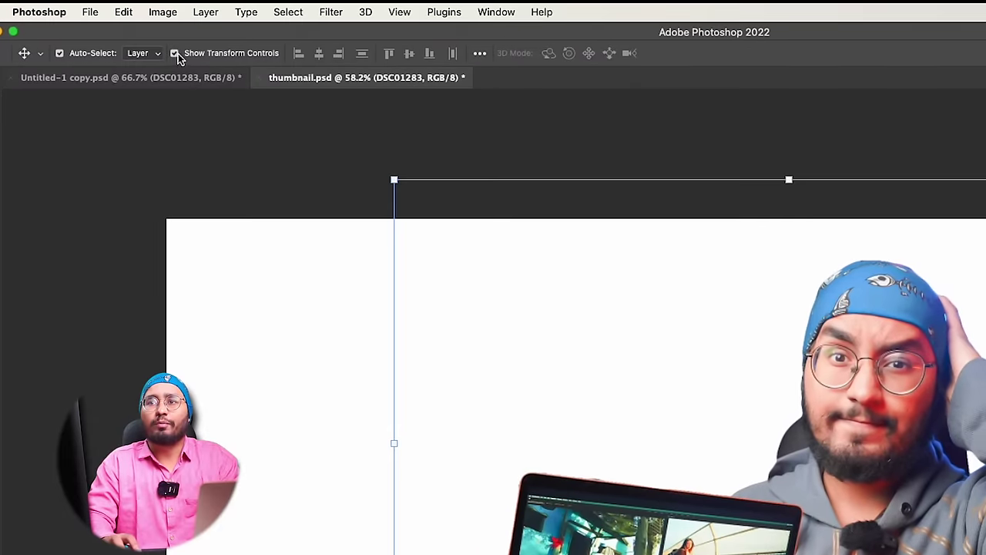
left_click(136, 34)
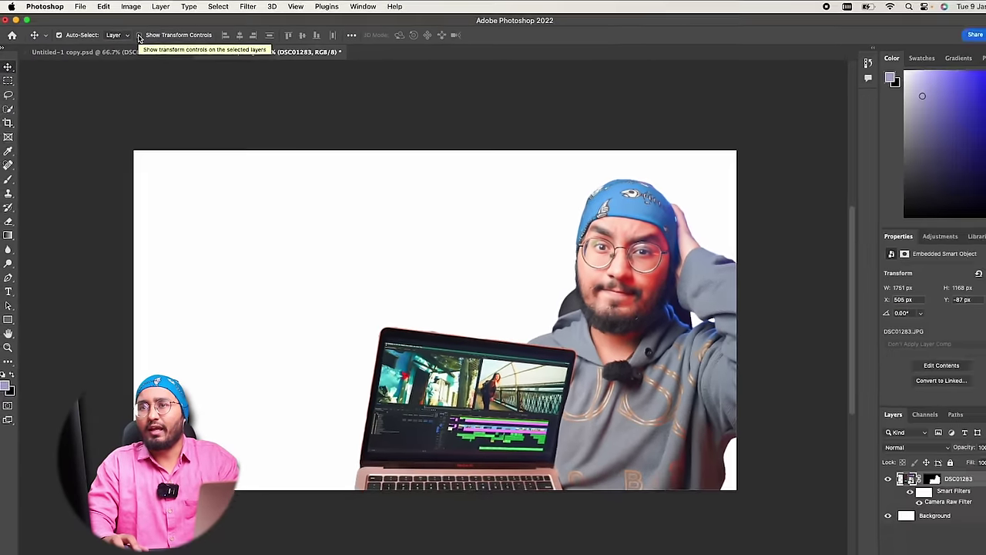
left_click(135, 34)
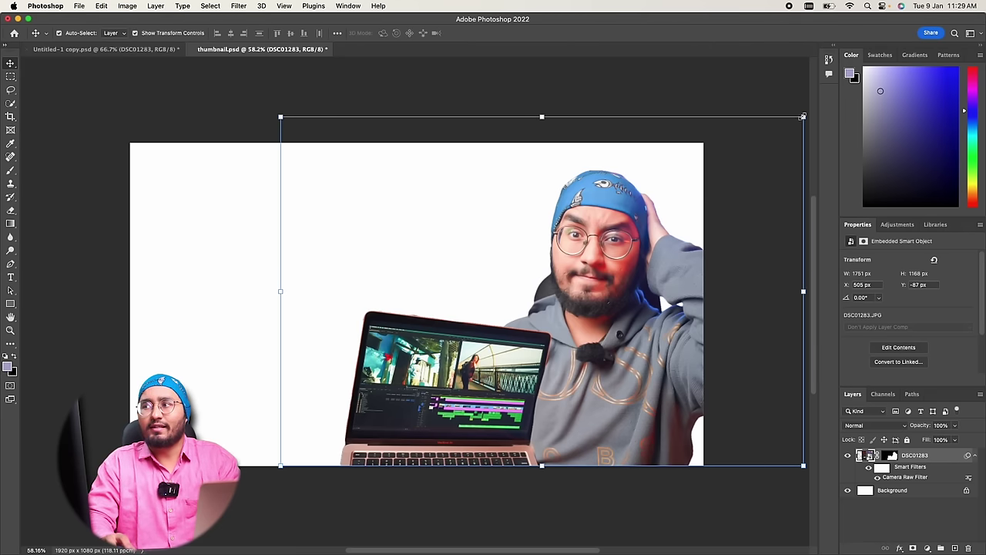
left_click(802, 116)
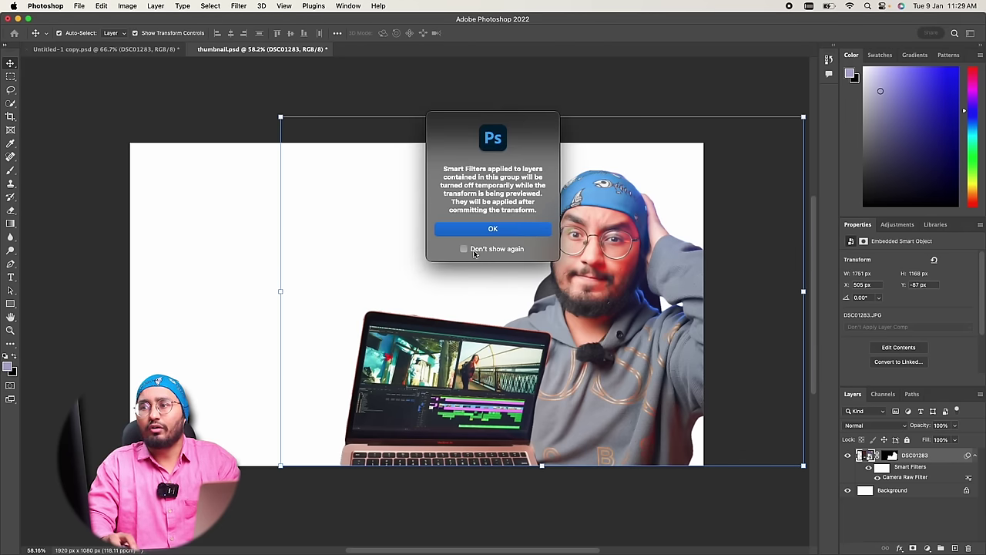
left_click(491, 230)
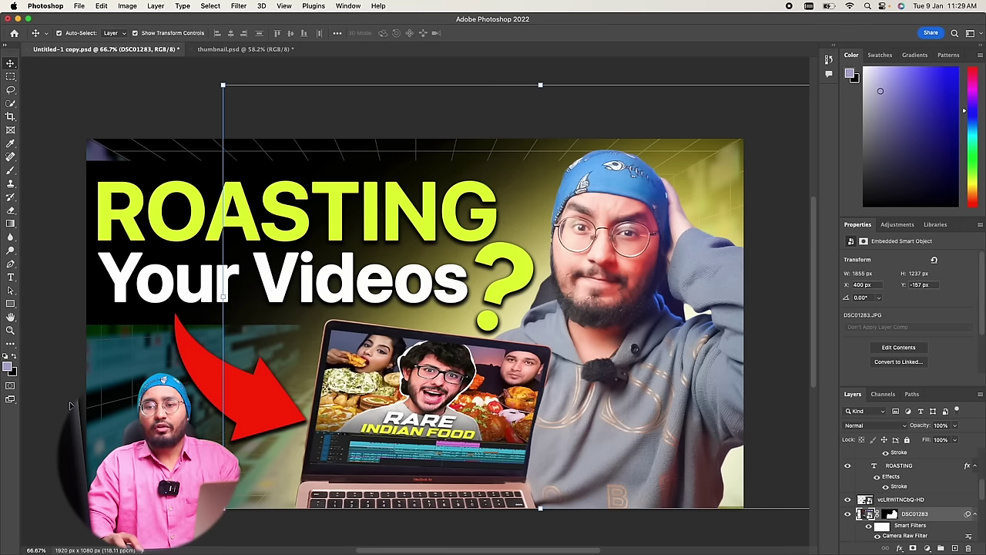
left_click(69, 405)
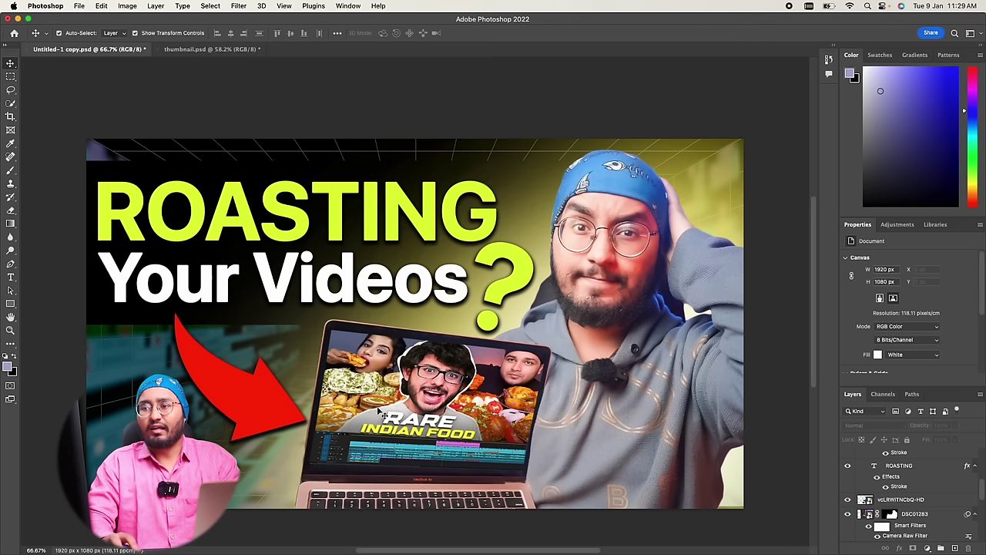
Step: Select the laptop screen layer in the reference design, then return to thumbnail.psd
left_click(419, 461)
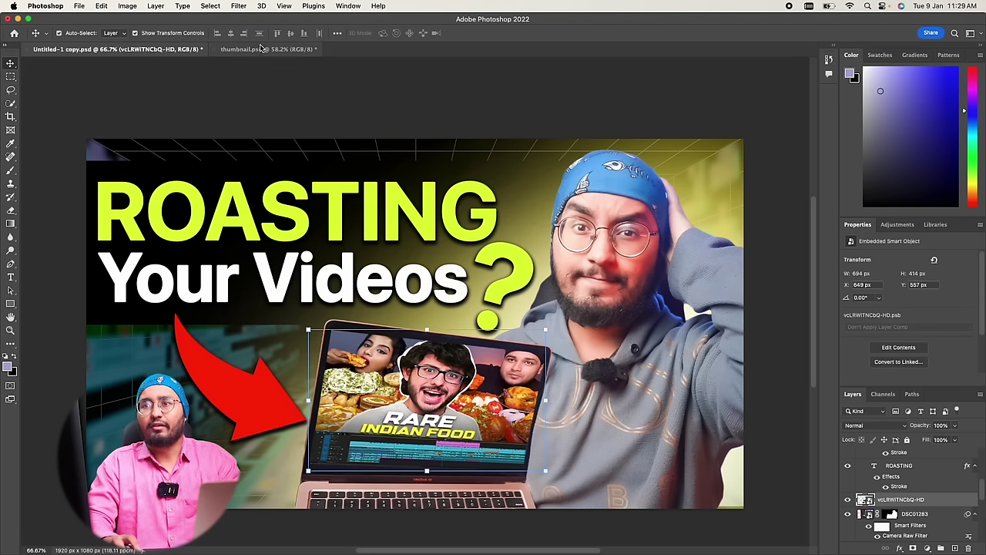
left_click(261, 49)
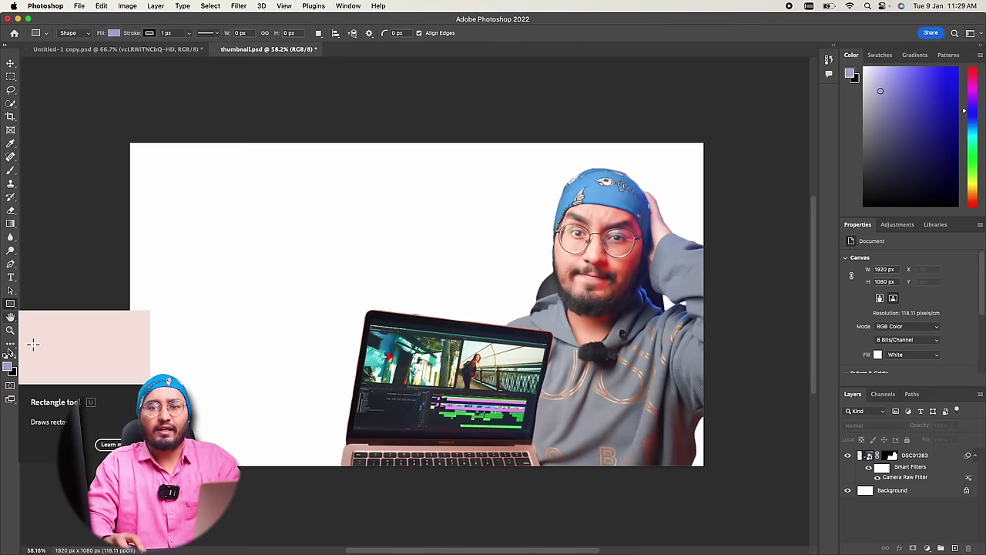
Step: Draw a black full-canvas rectangle and move Rectangle 1 below the photo layer
left_click(7, 367)
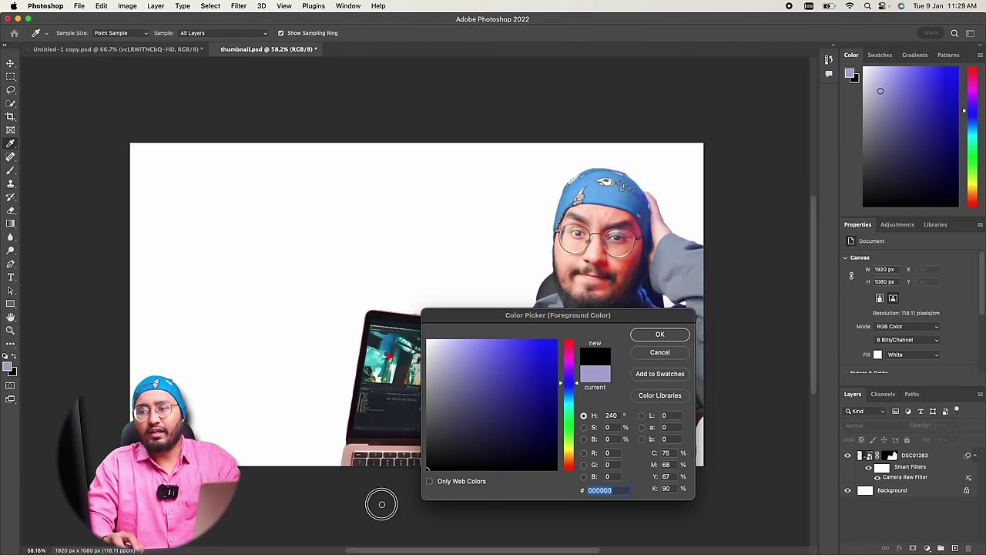
key("Return")
left_click_drag(127, 140, 707, 470)
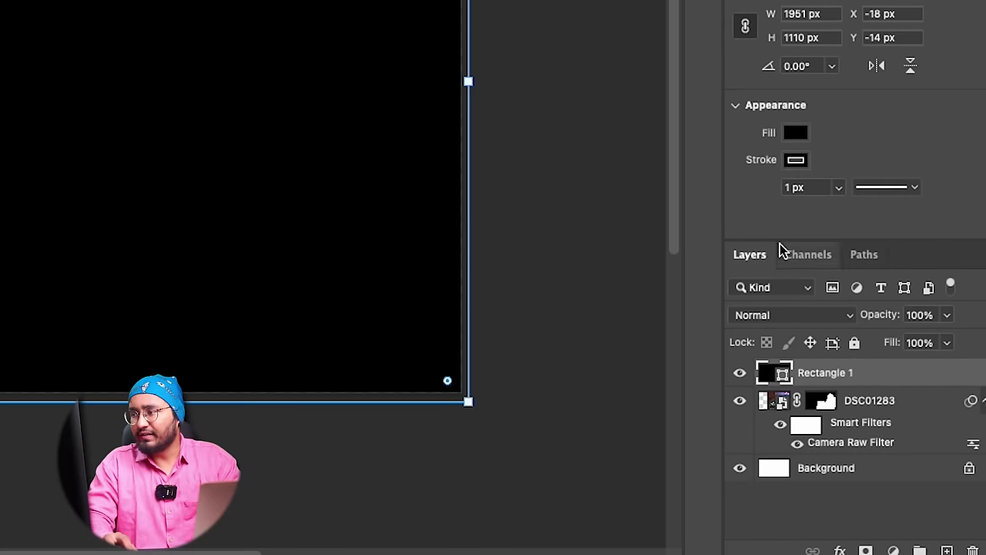
left_click_drag(774, 342, 777, 407)
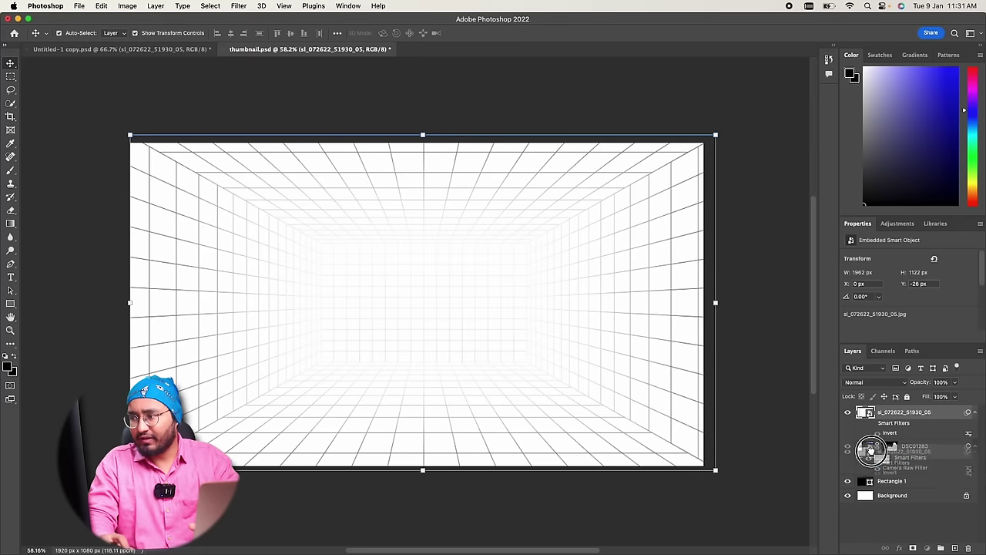
Step: Move the grid below DSC01283, invert it to white lines on black, and save
left_click_drag(871, 414, 875, 473)
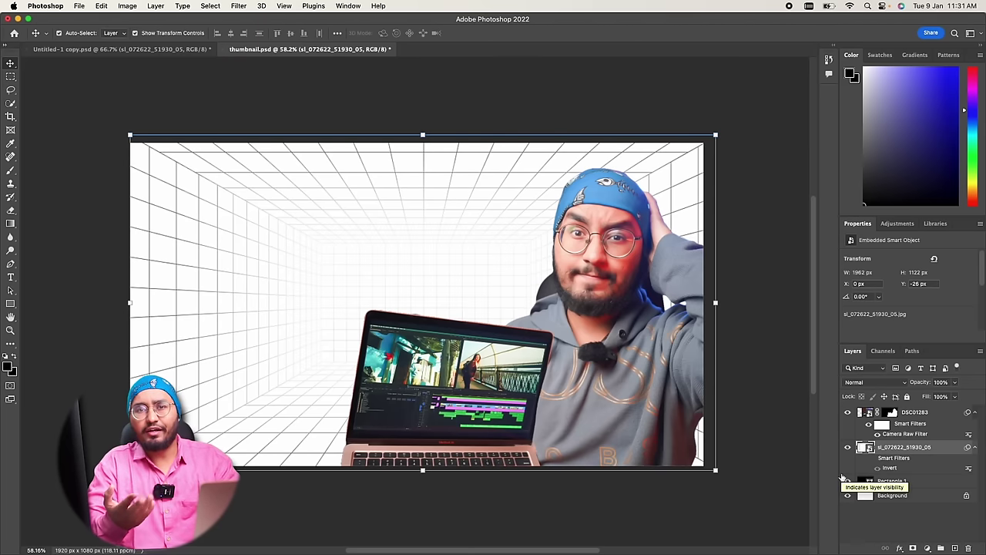
key("super+i")
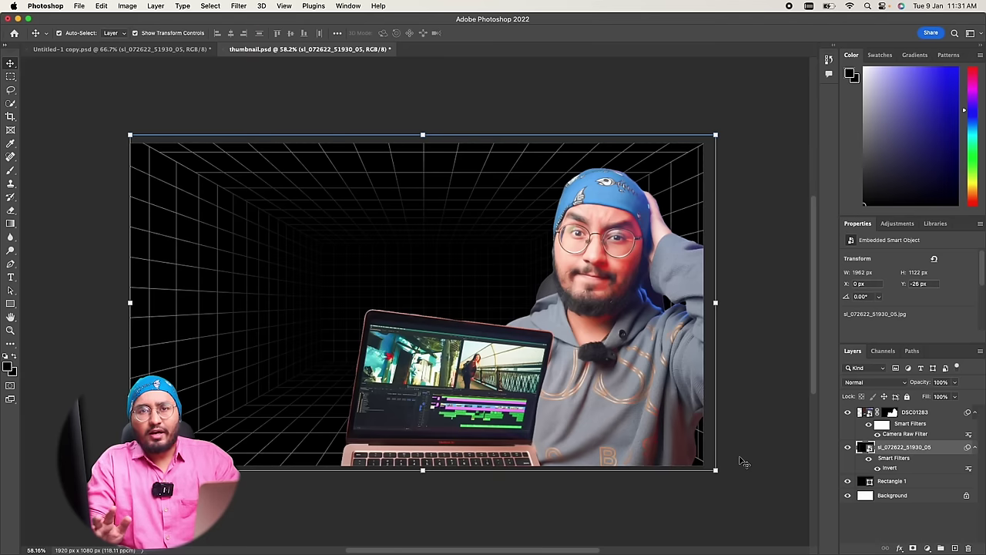
left_click(108, 262)
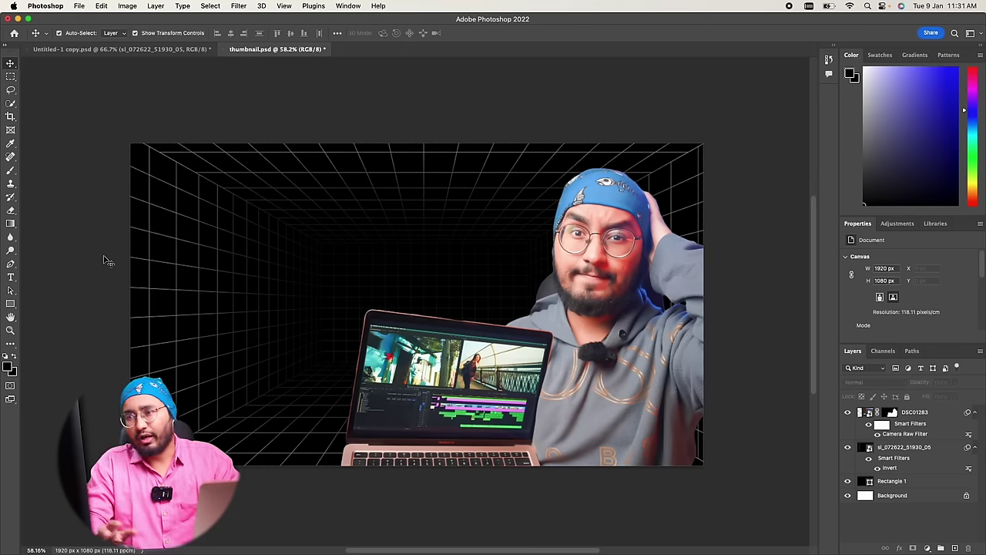
left_click(409, 202)
left_click(955, 385)
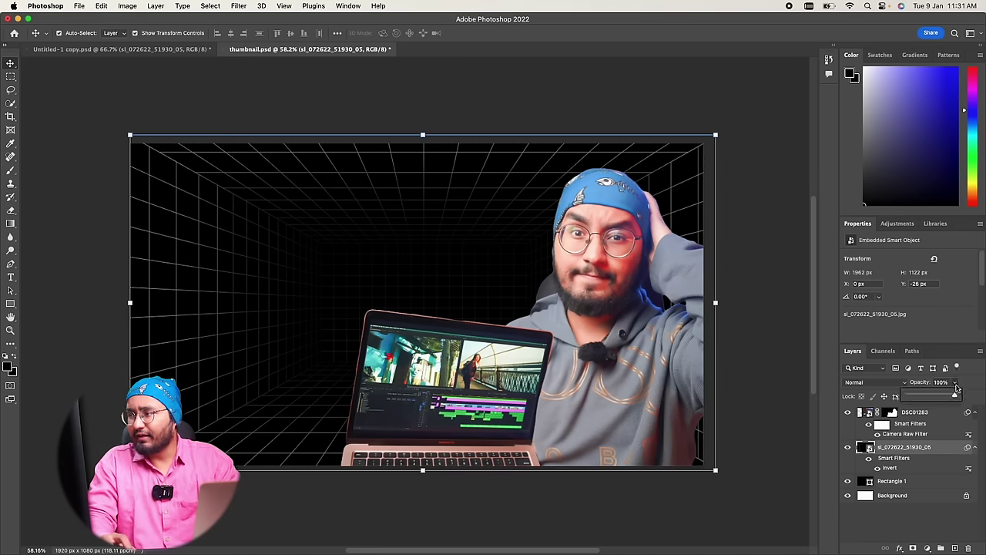
left_click(752, 341)
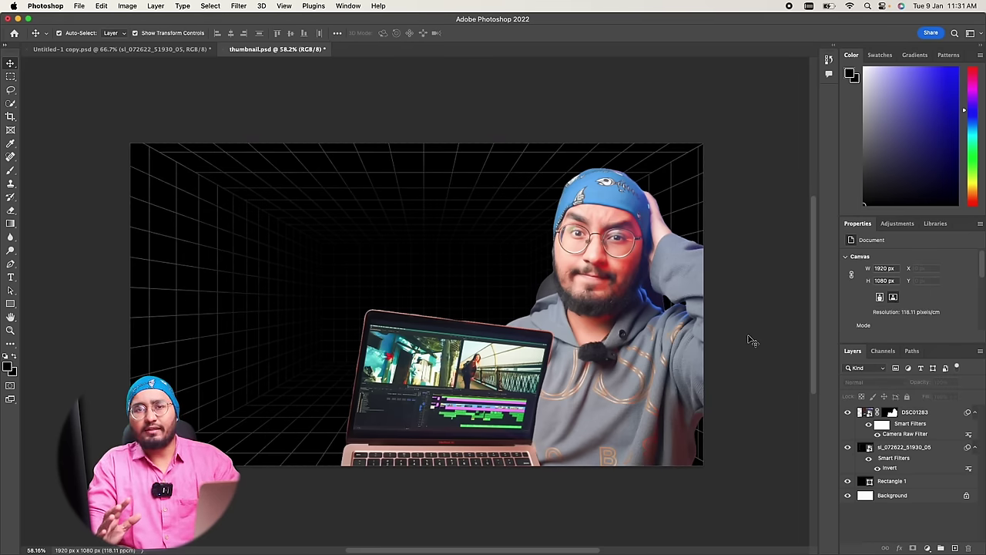
key("ctrl+s")
left_click(861, 414)
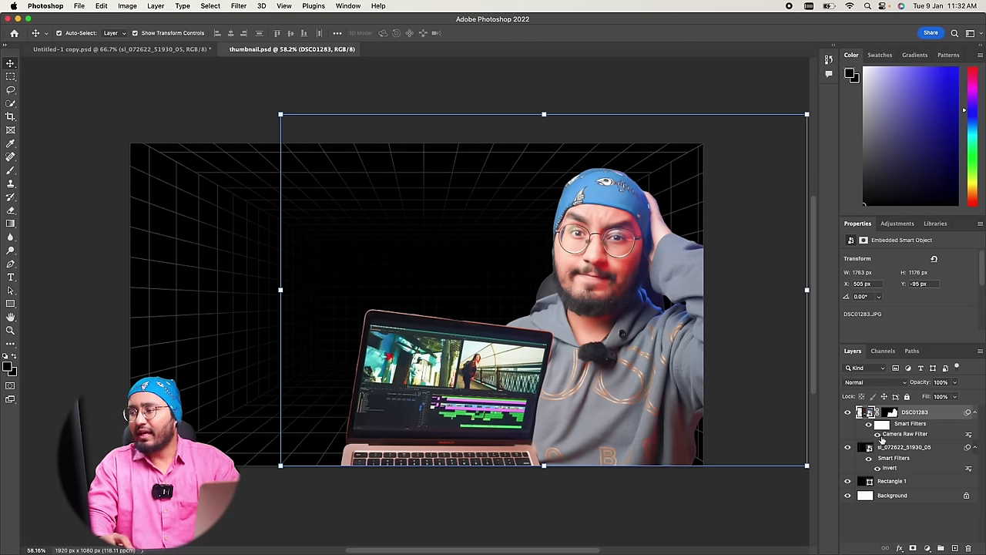
Step: Add Layer 1 above the grid and set a soft 508 px brush at 19% opacity
left_click(871, 449)
left_click(955, 547)
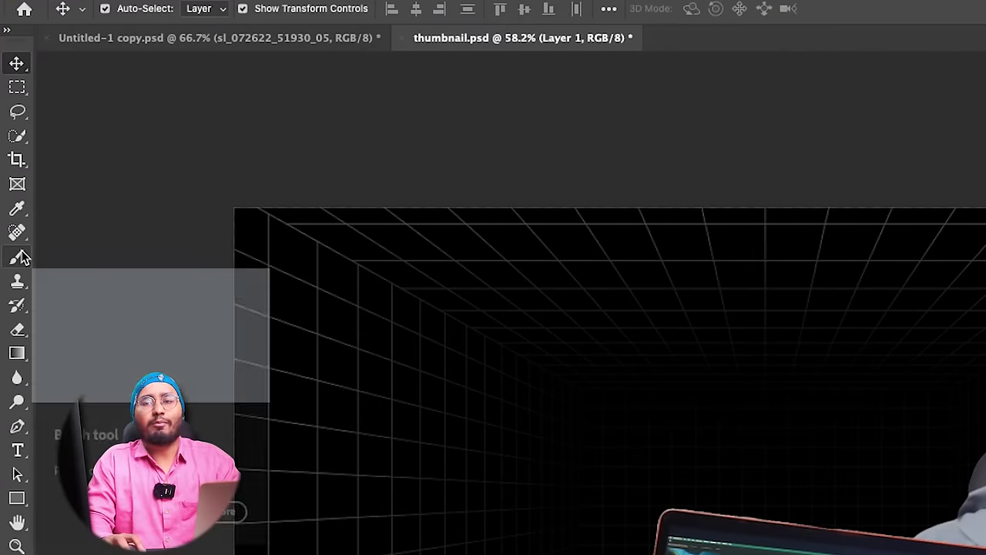
left_click(20, 258)
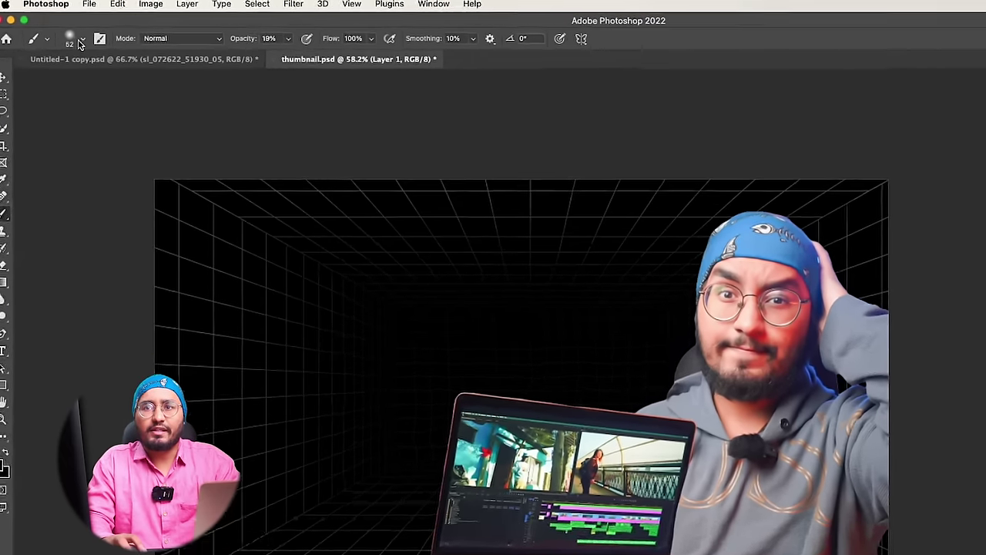
left_click(73, 33)
left_click_drag(128, 90, 116, 66)
left_click(219, 33)
type("39")
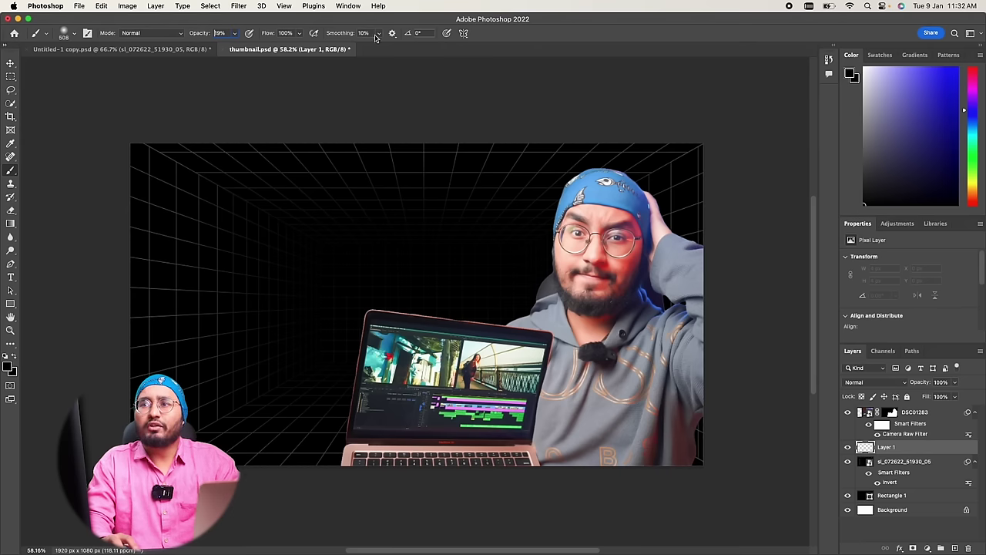
type("19")
key("Return")
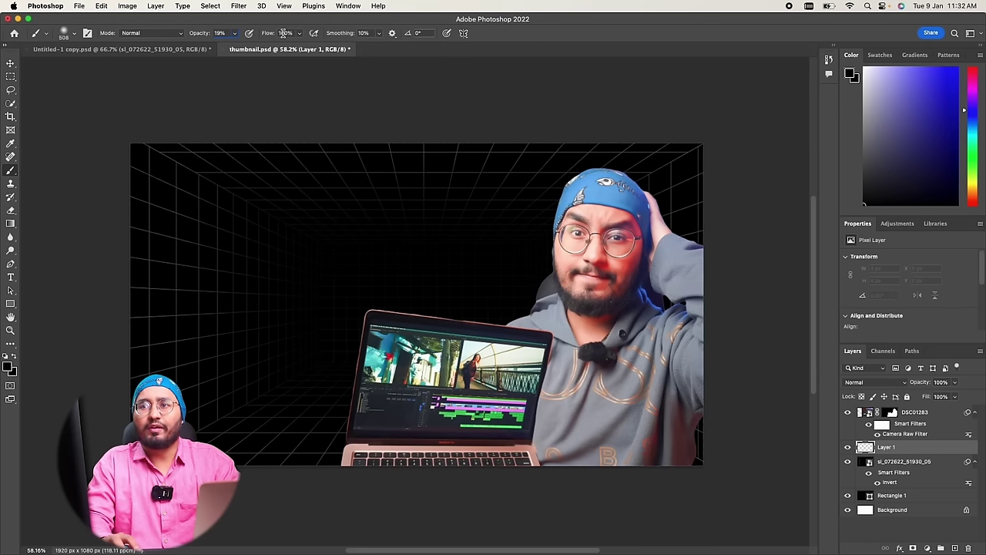
Step: Set the foreground colour to bright yellow f6ff00
left_click(9, 368)
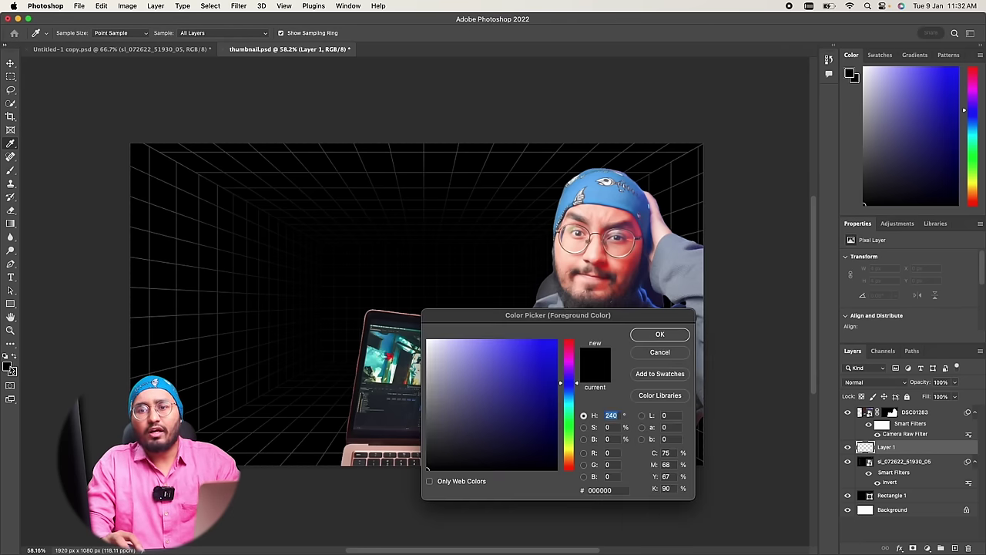
left_click_drag(566, 435, 567, 447)
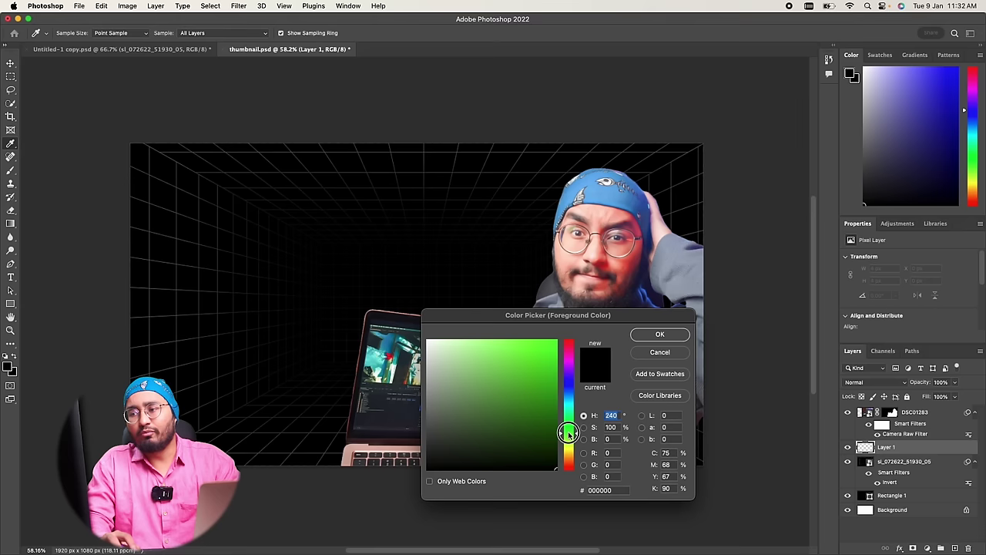
left_click(557, 341)
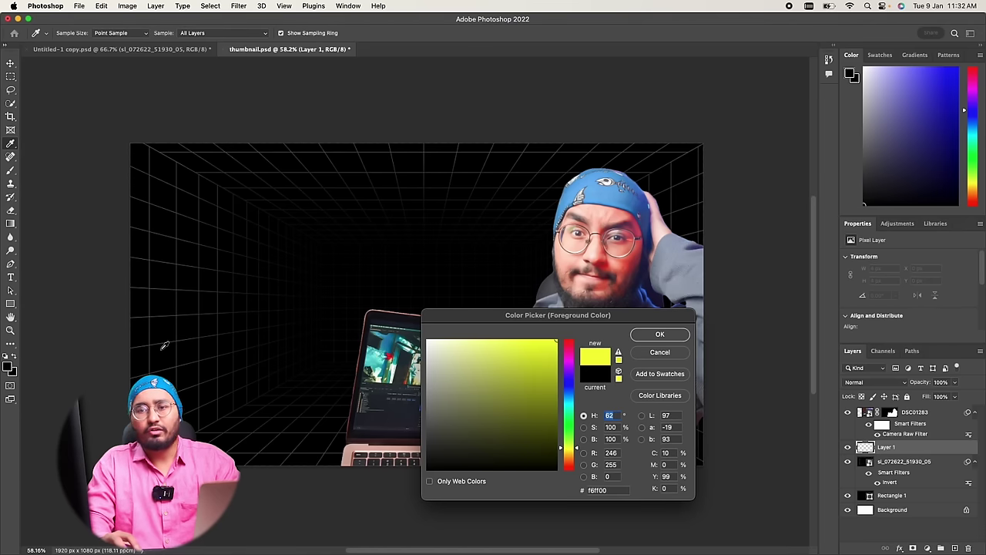
left_click(657, 333)
key("b")
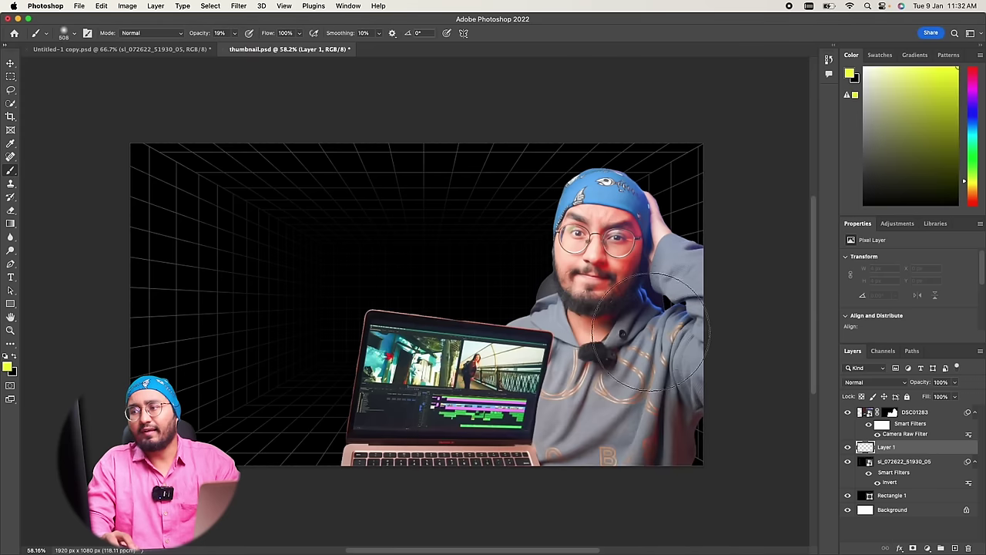
Step: Paint a soft yellow glow behind the head, body and laptop on Layer 1, kept beneath DSC01283
left_click_drag(512, 331, 617, 262)
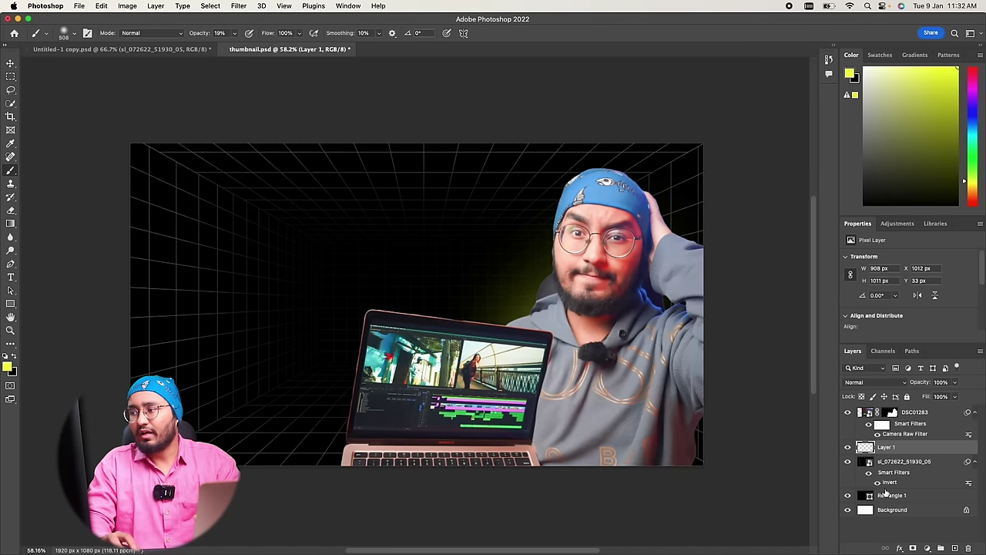
left_click_drag(866, 447, 869, 414)
mouse_move(578, 308)
left_mouse_down()
mouse_move(690, 243)
mouse_move(447, 369)
mouse_move(401, 416)
mouse_move(404, 428)
mouse_move(630, 452)
mouse_move(704, 397)
mouse_move(639, 281)
mouse_move(617, 216)
mouse_move(666, 223)
mouse_move(586, 255)
mouse_move(530, 310)
mouse_move(671, 452)
left_mouse_up()
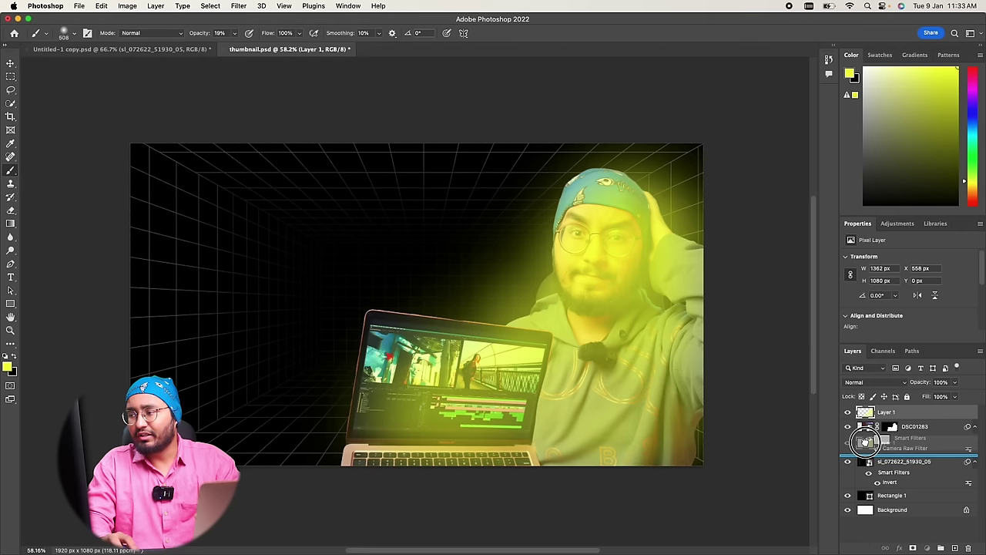
left_click_drag(864, 413, 863, 455)
mouse_move(339, 439)
left_mouse_down()
mouse_move(405, 377)
mouse_move(440, 309)
left_mouse_up()
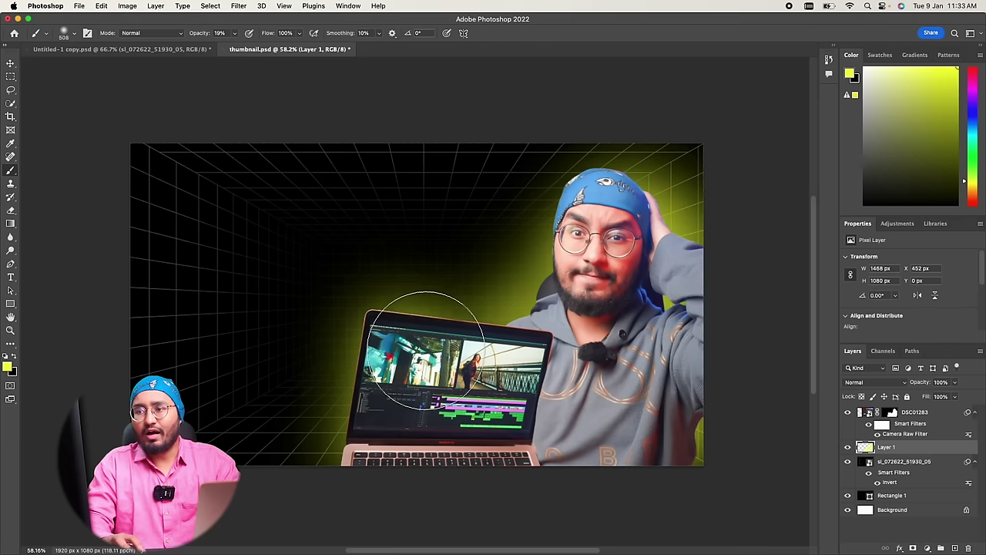
mouse_move(623, 275)
left_mouse_down()
mouse_move(408, 341)
mouse_move(466, 466)
left_mouse_up()
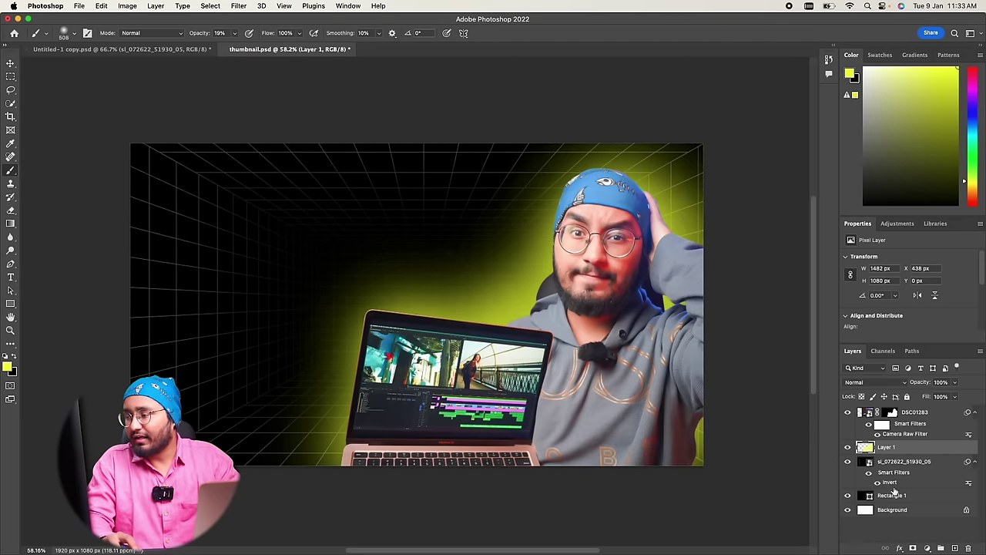
Step: On a new Layer 2, paint a soft white glow behind the face
left_click(956, 548)
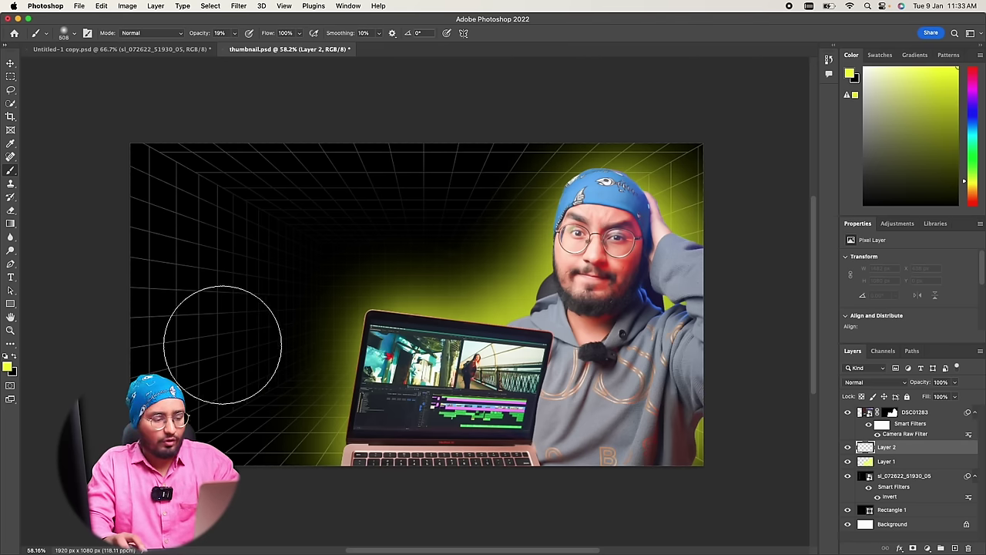
key("x")
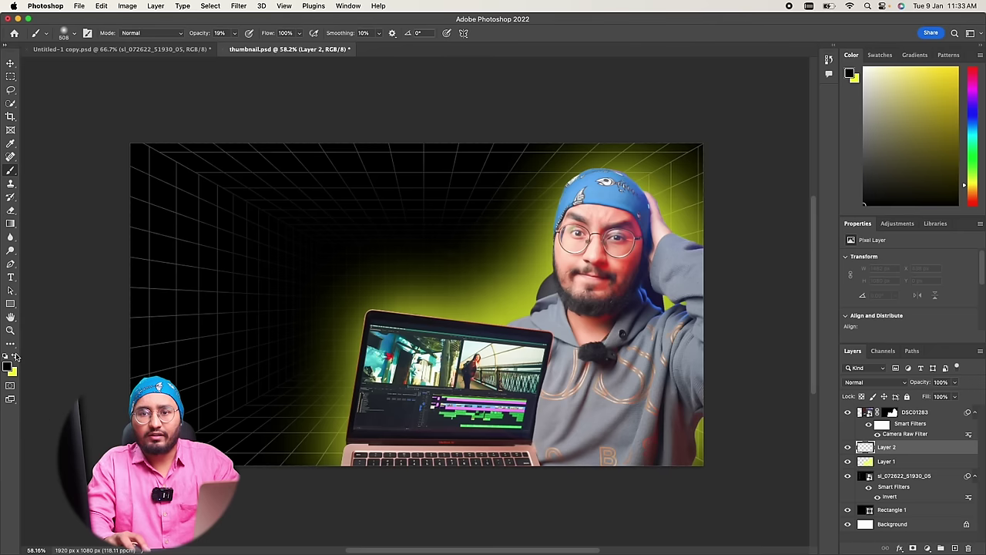
left_click(9, 368)
left_click(394, 283)
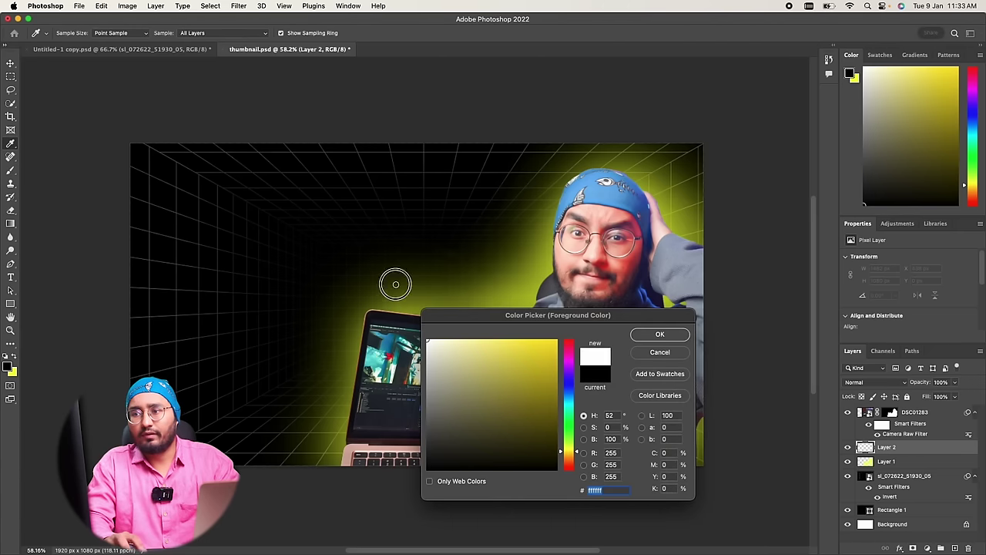
left_click(644, 335)
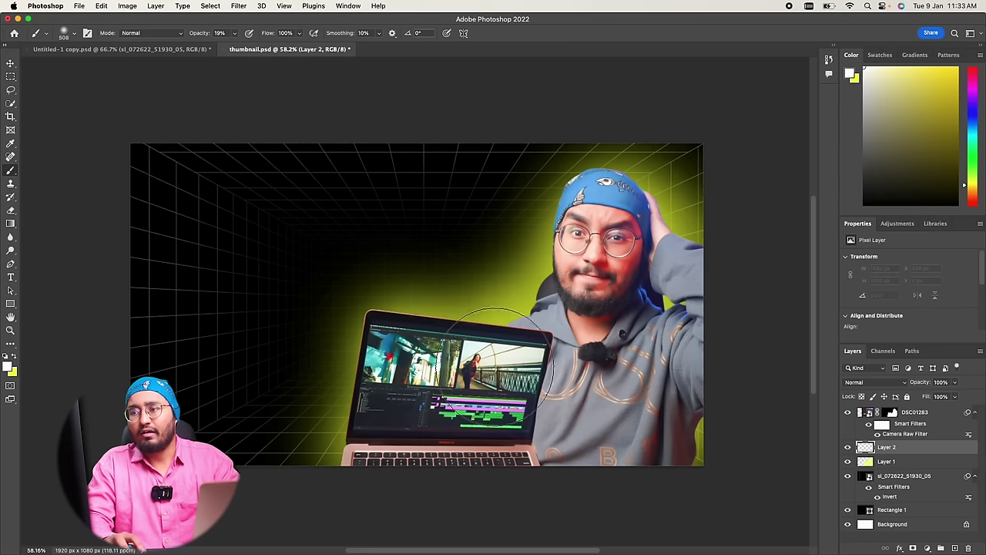
mouse_move(535, 342)
left_mouse_down()
mouse_move(527, 331)
mouse_move(359, 431)
mouse_move(647, 392)
mouse_move(597, 239)
mouse_move(672, 412)
left_mouse_up()
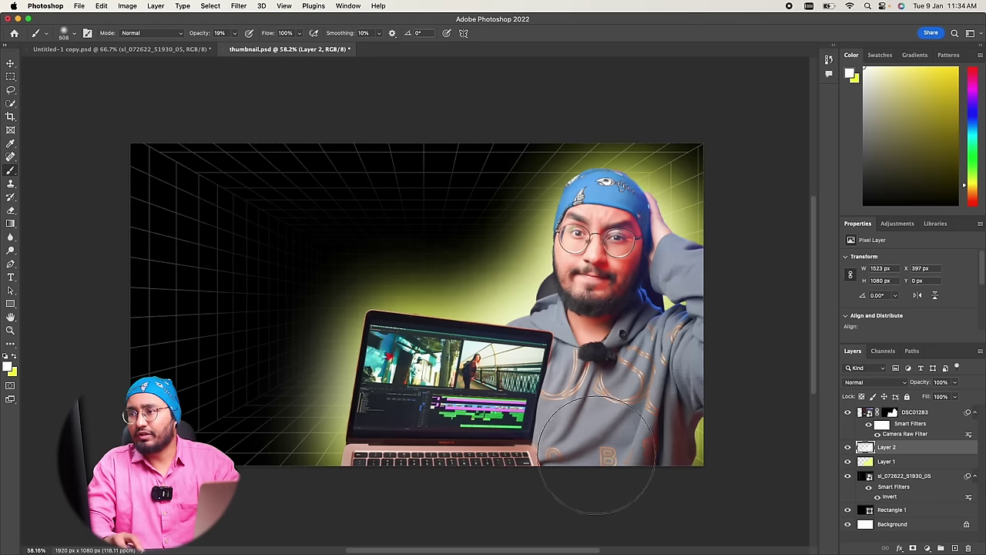
Step: Toggle the glow layers to compare them, then add Layer 3 above DSC01283
left_click(848, 447)
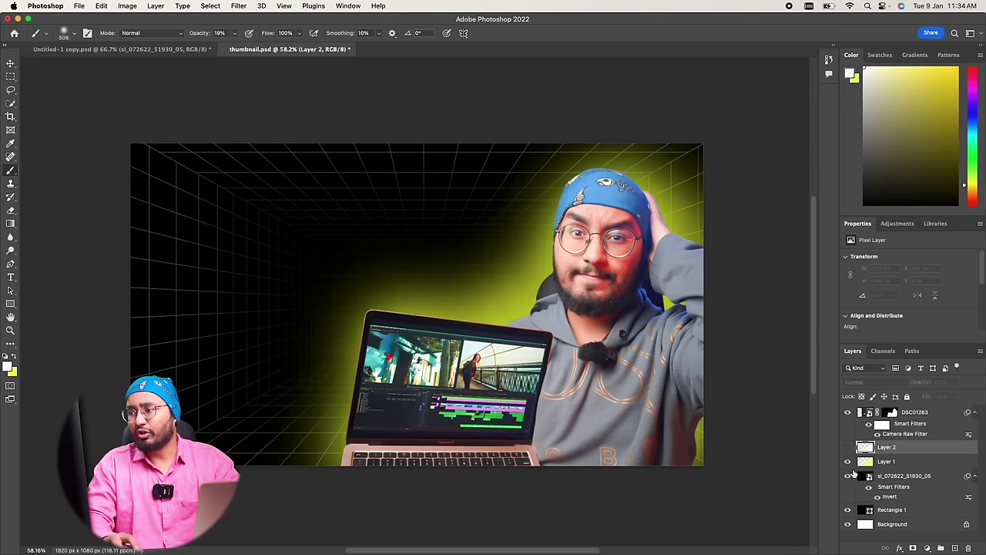
left_click(848, 461)
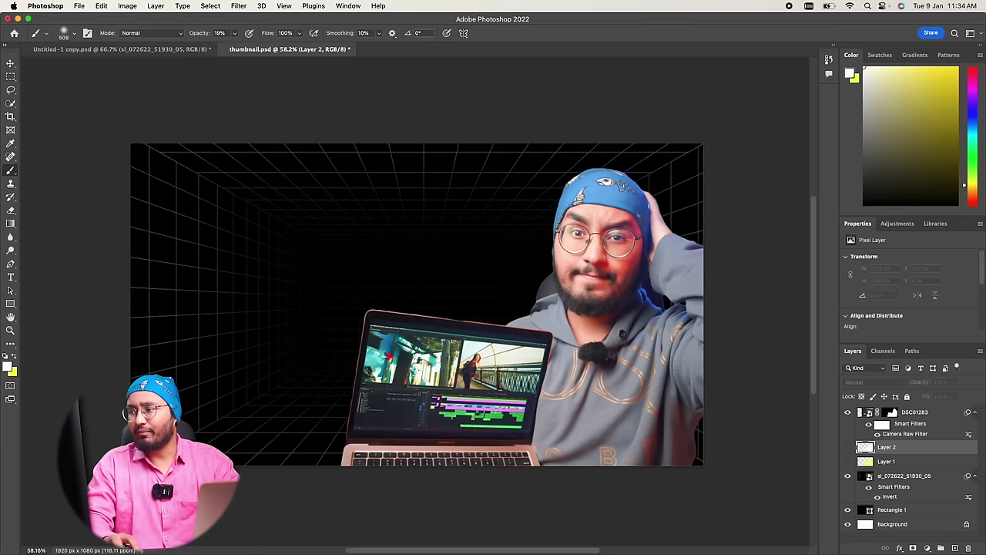
left_click(848, 461)
left_click(848, 447)
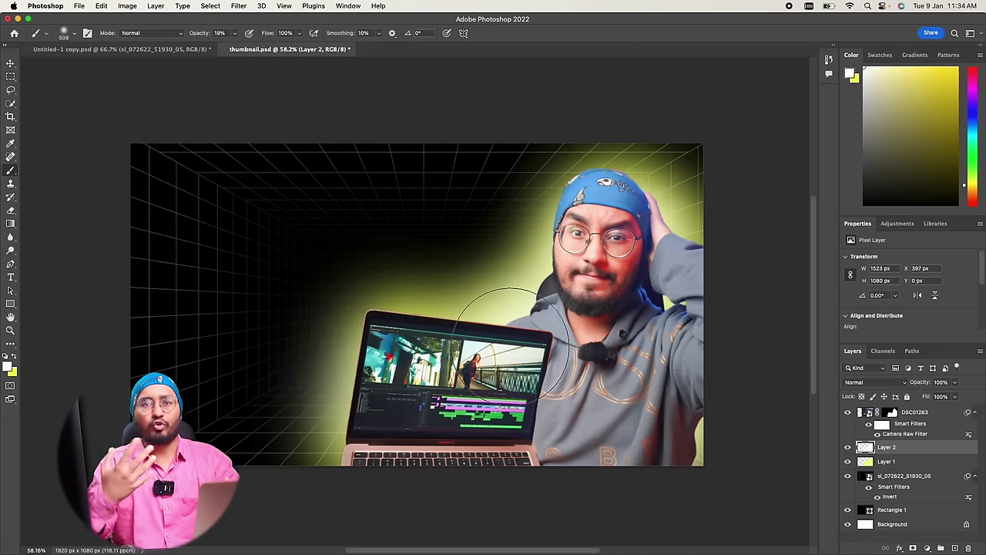
left_click(870, 411)
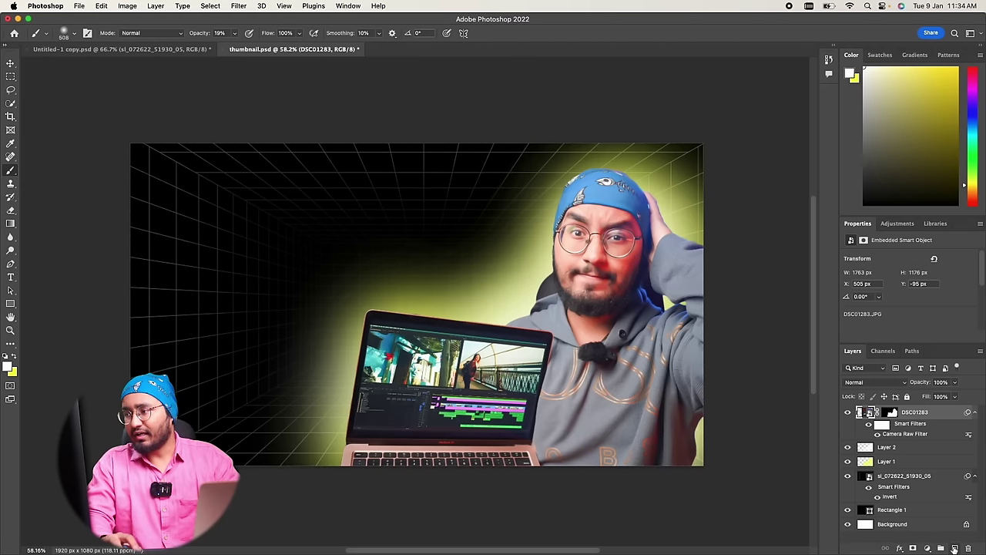
left_click(954, 548)
left_click(848, 427)
left_click(848, 427)
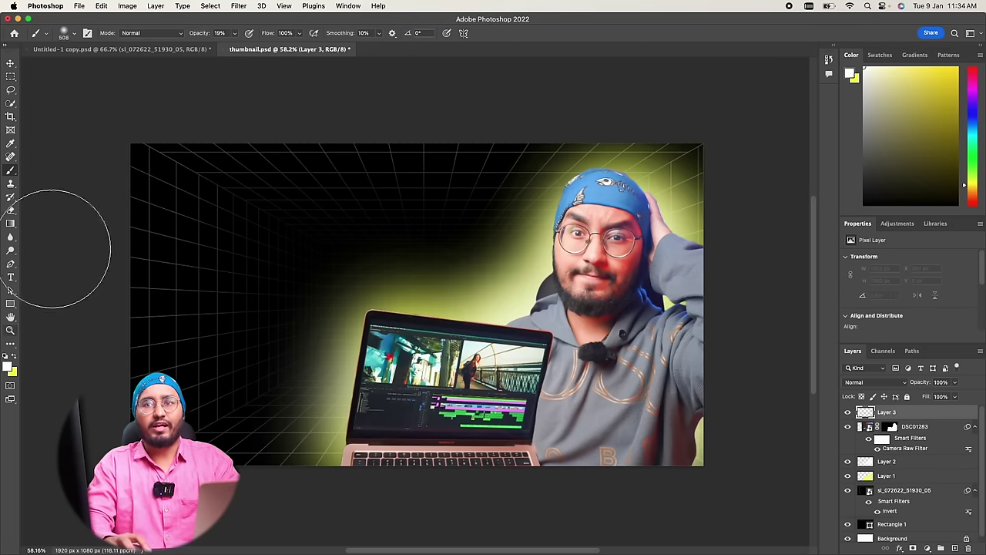
Step: Shrink the brush to 31 px
left_click(69, 34)
left_click_drag(68, 55, 46, 55)
scroll(466, 314, "up", 5)
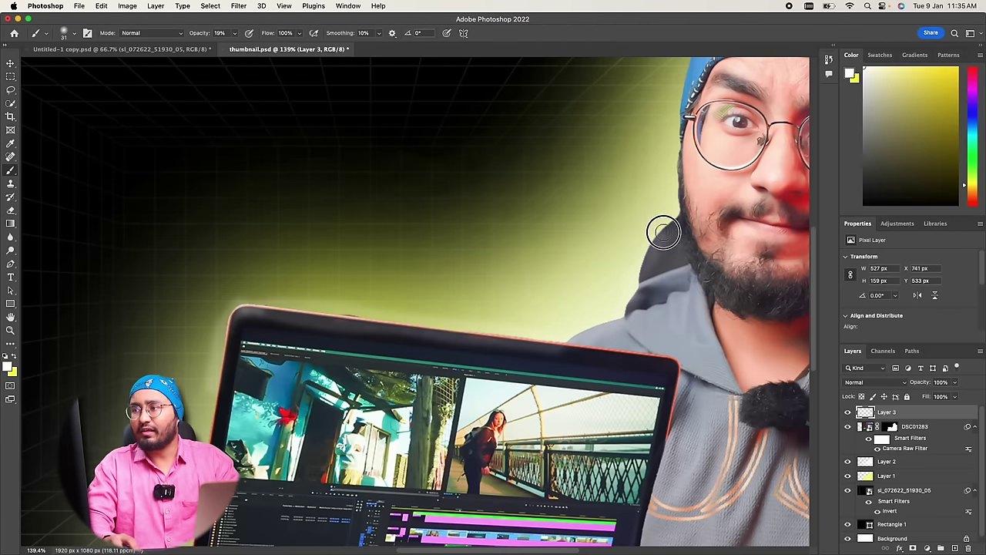
scroll(693, 200, "up", 5)
Step: Paint rim-light strokes on Layer 3 around the cap and down the laptop's left edge, redoing one
left_click_drag(748, 165, 805, 266)
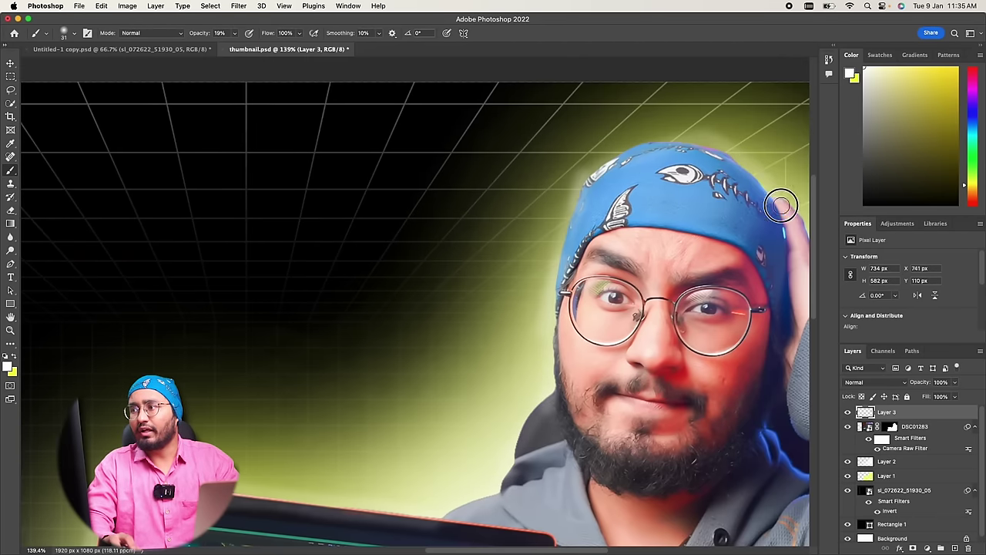
scroll(794, 285, "down", 5)
scroll(777, 308, "down", 3)
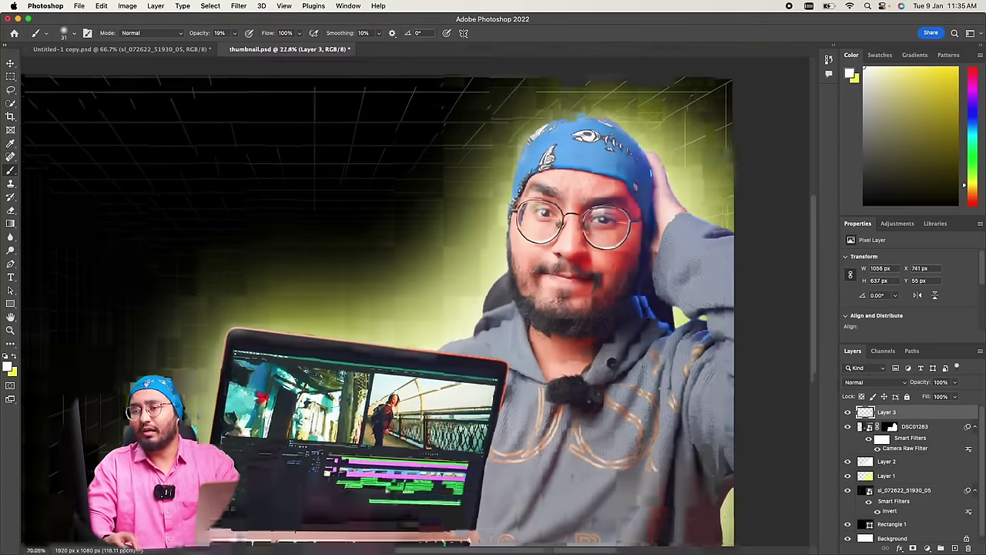
scroll(552, 344, "down", 2)
left_click_drag(282, 356, 259, 422)
key("ctrl+z")
key("ctrl+z")
key("ctrl+z")
left_click_drag(278, 354, 260, 484)
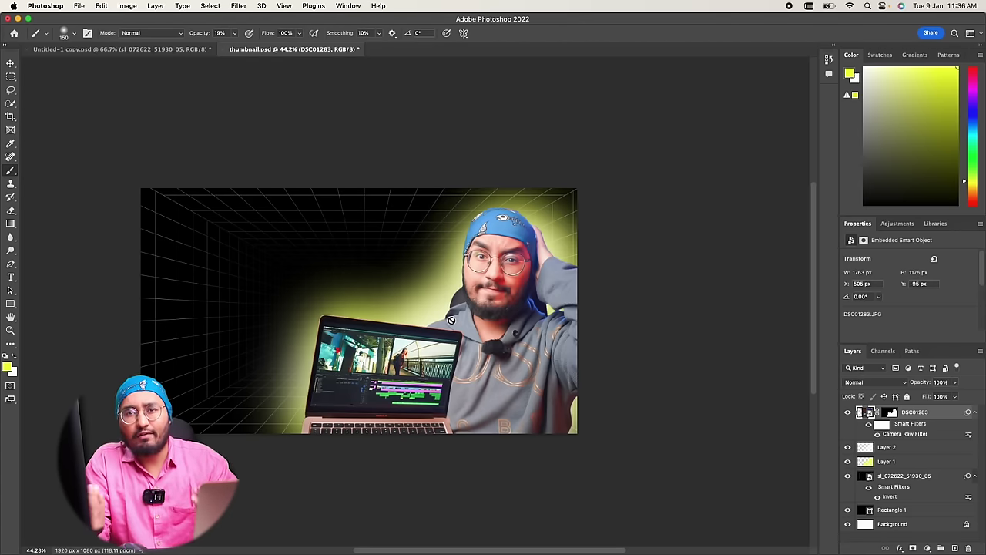
Step: Check the Untitled-1 copy reference, then place Pr_Essentials-workspace.jpg into thumbnail.psd as a smart object
scroll(447, 317, "left", 3)
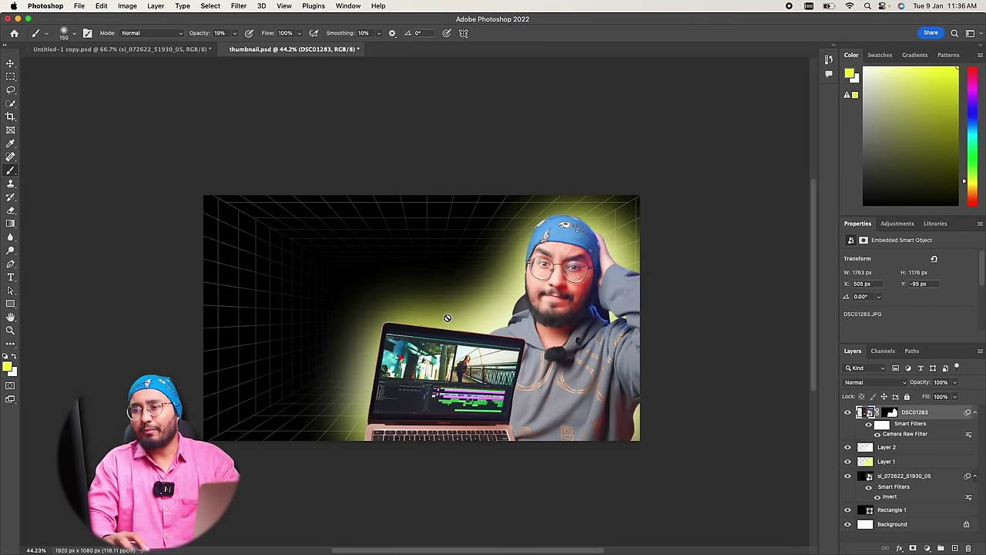
key("v")
scroll(359, 326, "down", 1)
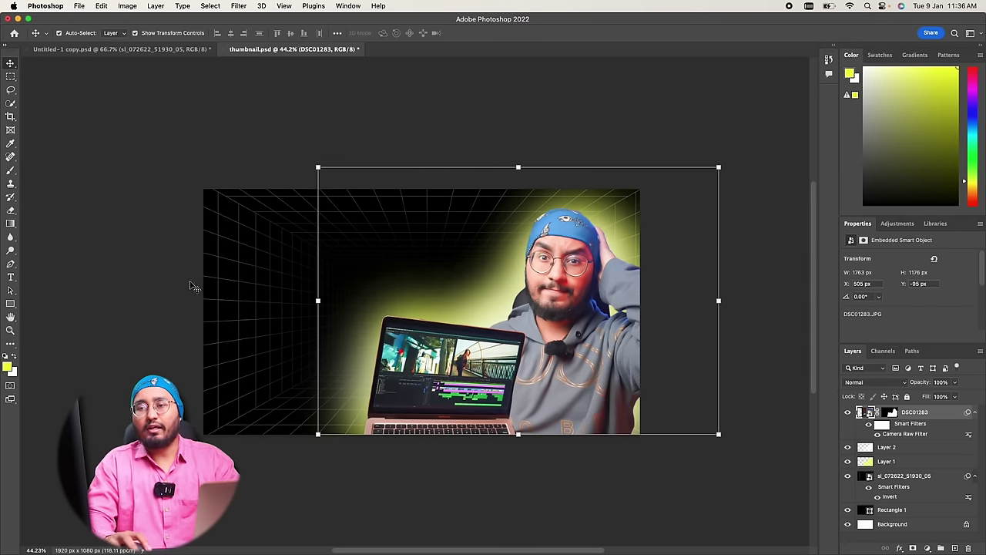
left_click(135, 49)
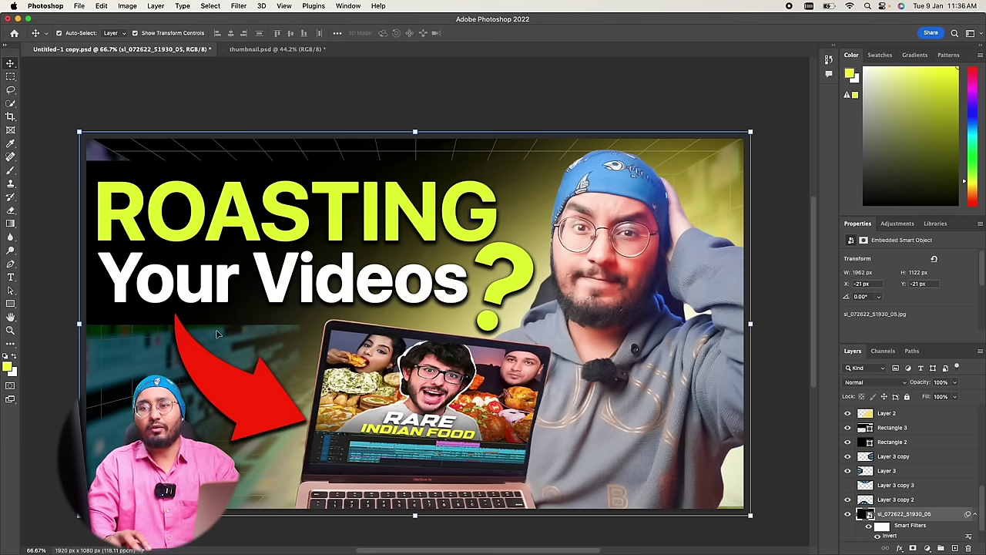
scroll(217, 334, "down", 2)
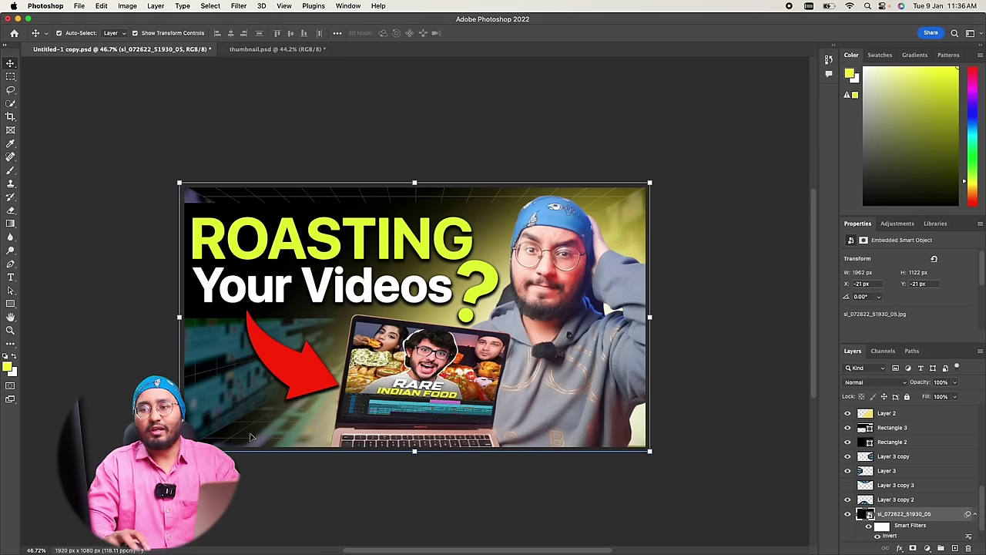
left_click(248, 49)
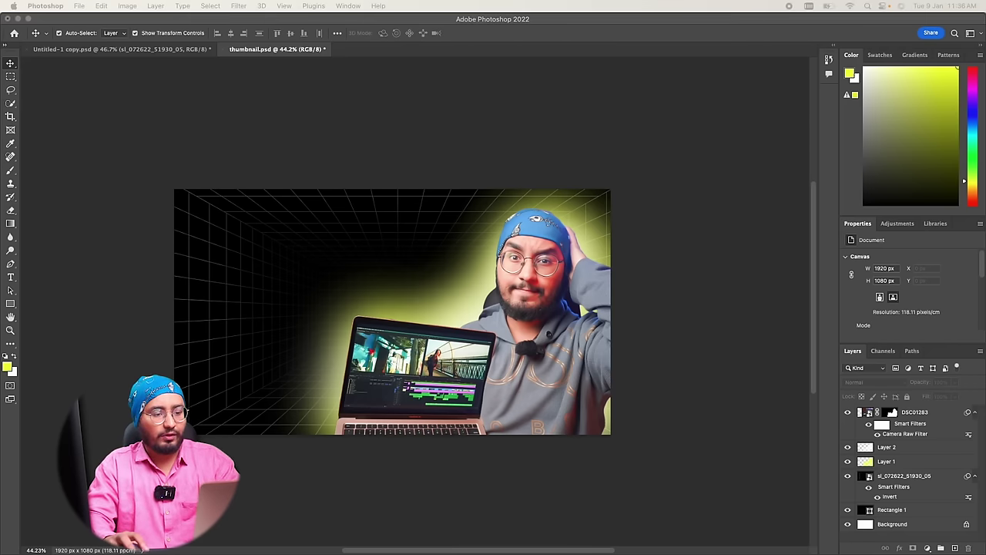
left_click_drag(133, 479, 401, 299)
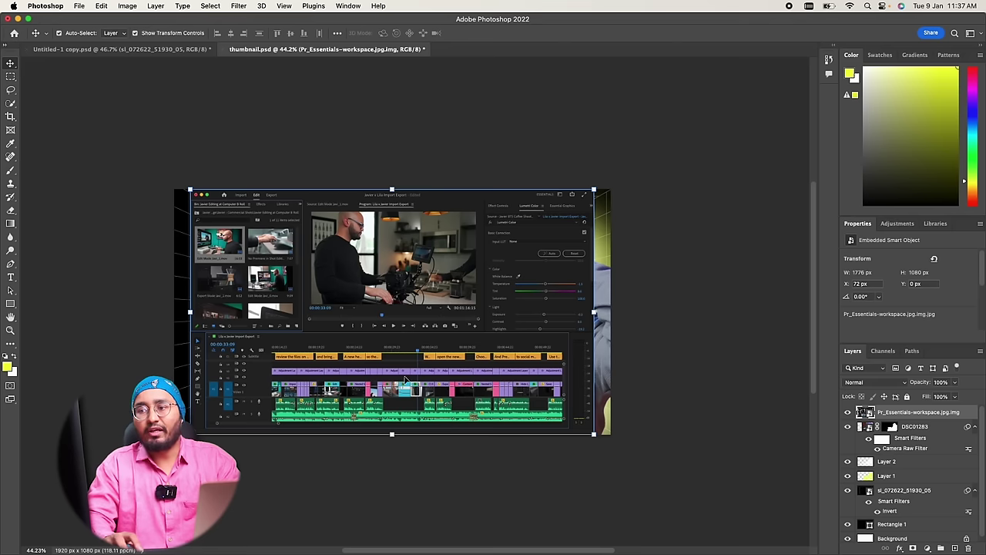
Step: Copy the screenshot's timeline area to its own layer and delete the full Premiere screenshot
left_click(10, 77)
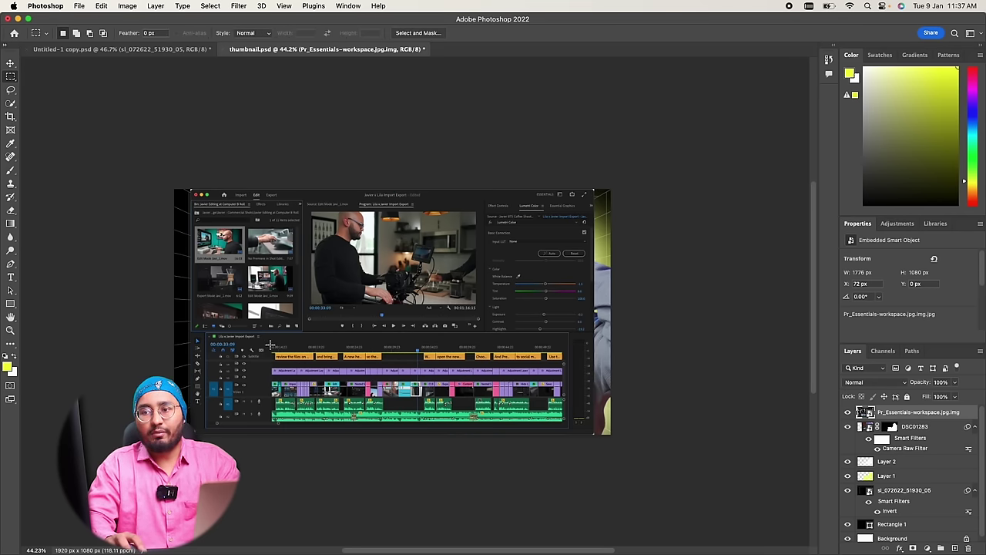
left_click_drag(272, 350, 562, 424)
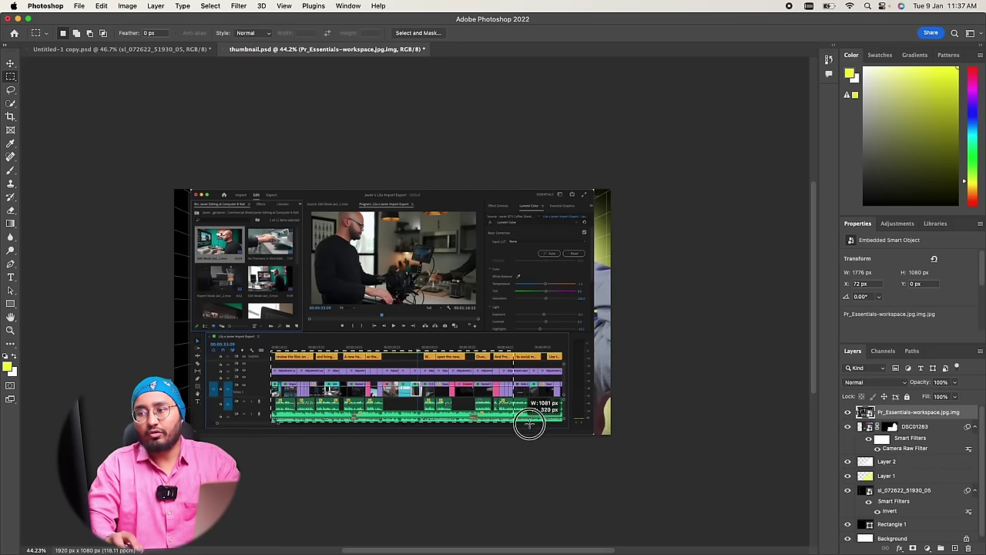
right_click(485, 386)
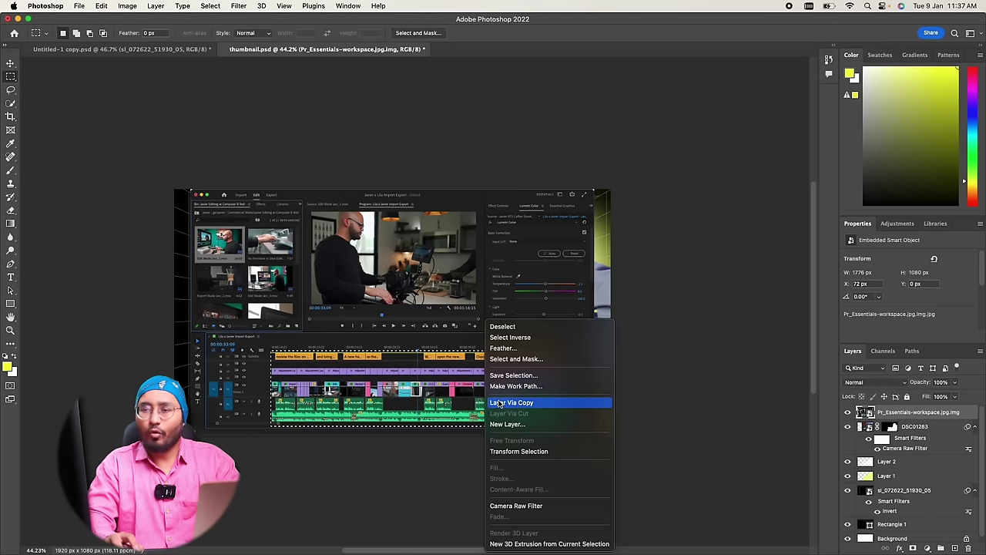
left_click(499, 403)
left_click(864, 426)
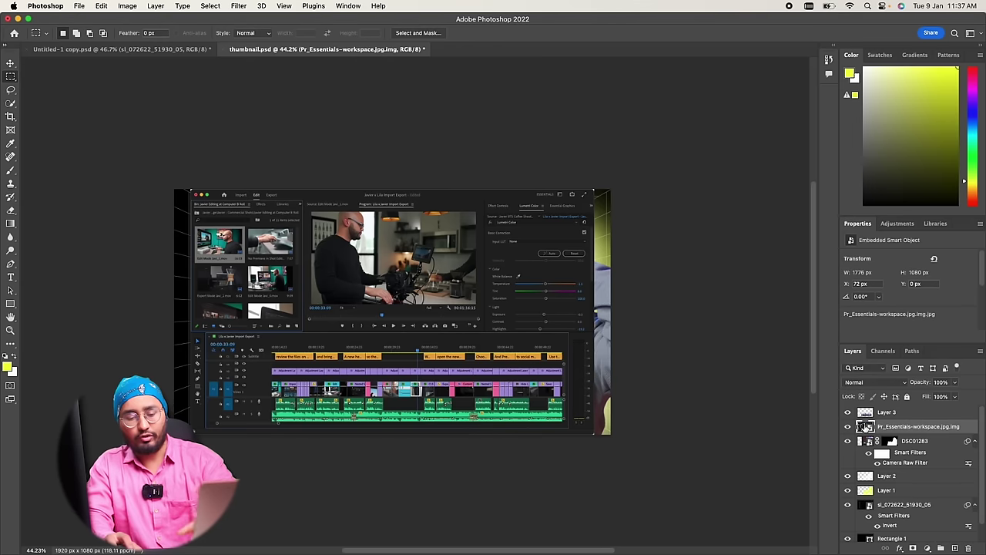
key("BackSpace")
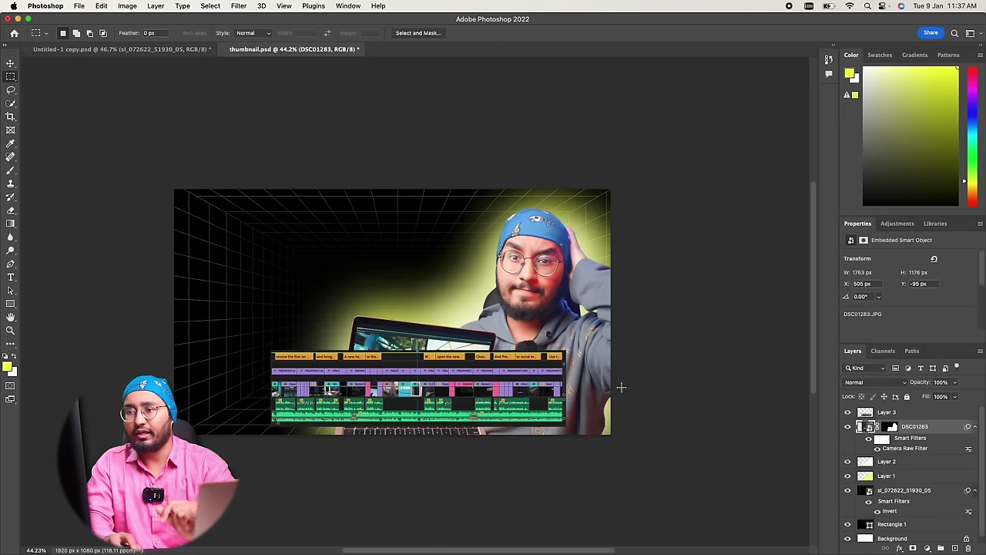
Step: Set the timeline layer to Lighten blend mode and move it up over the grid
key("v")
left_click_drag(429, 382, 344, 303)
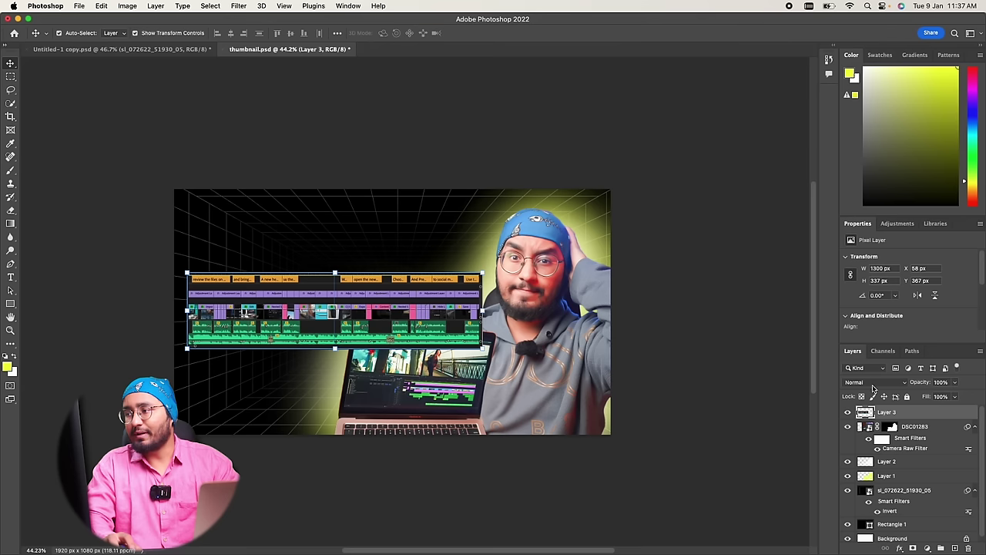
left_click(874, 385)
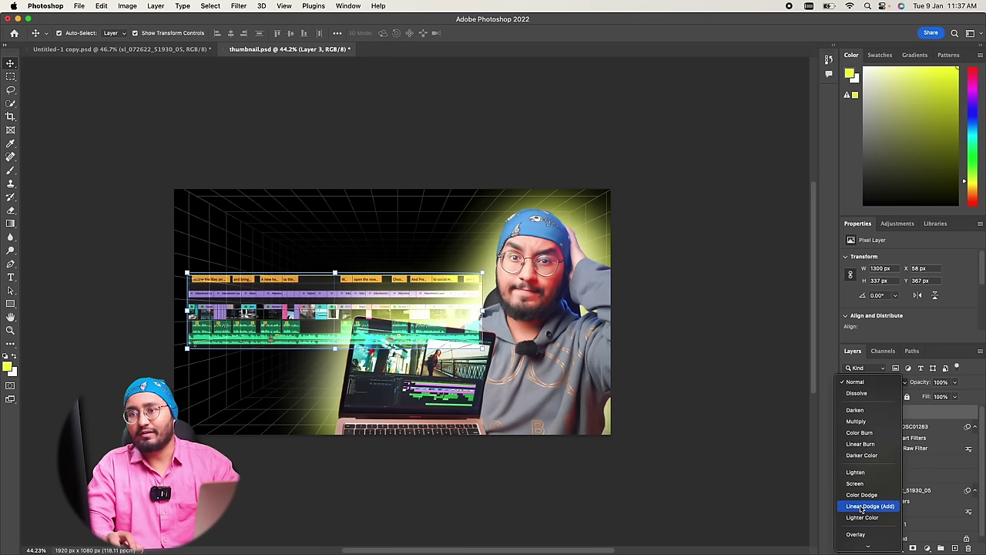
left_click(856, 472)
mouse_move(311, 308)
left_mouse_down()
mouse_move(286, 291)
mouse_move(327, 295)
mouse_move(458, 262)
left_mouse_up()
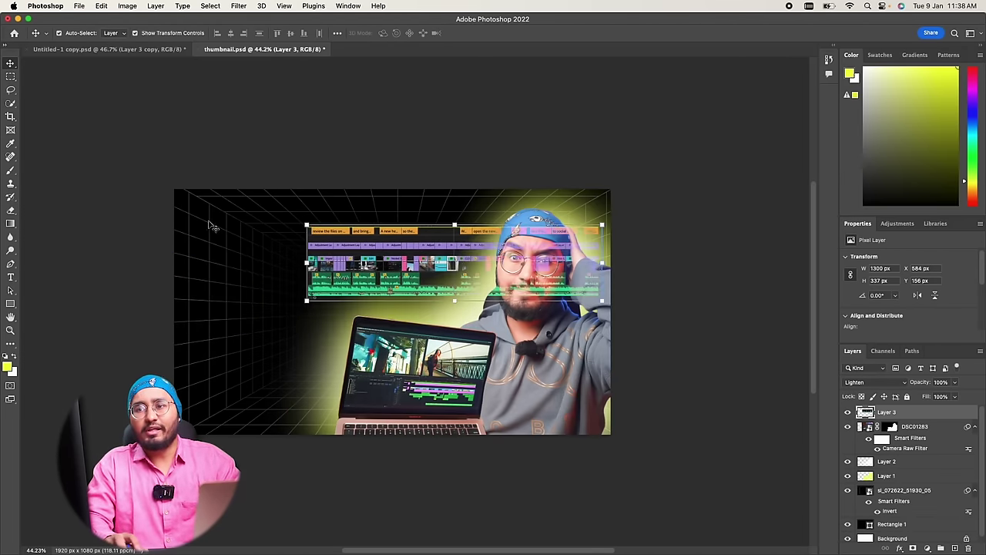
left_click(283, 257)
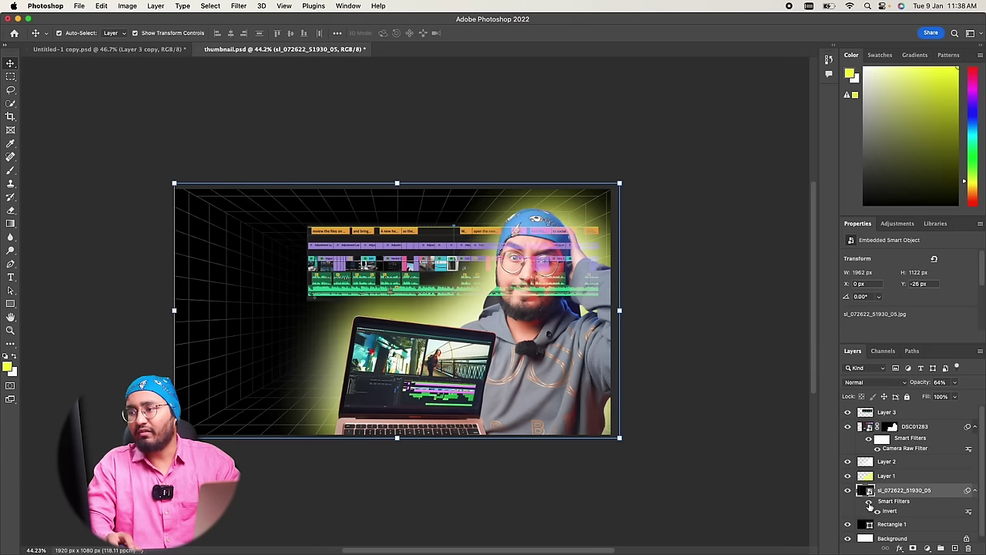
Step: Hide the grid's Invert filter and move the timeline screenshot to the canvas's left edge
left_click(869, 503)
left_click_drag(359, 244, 226, 331)
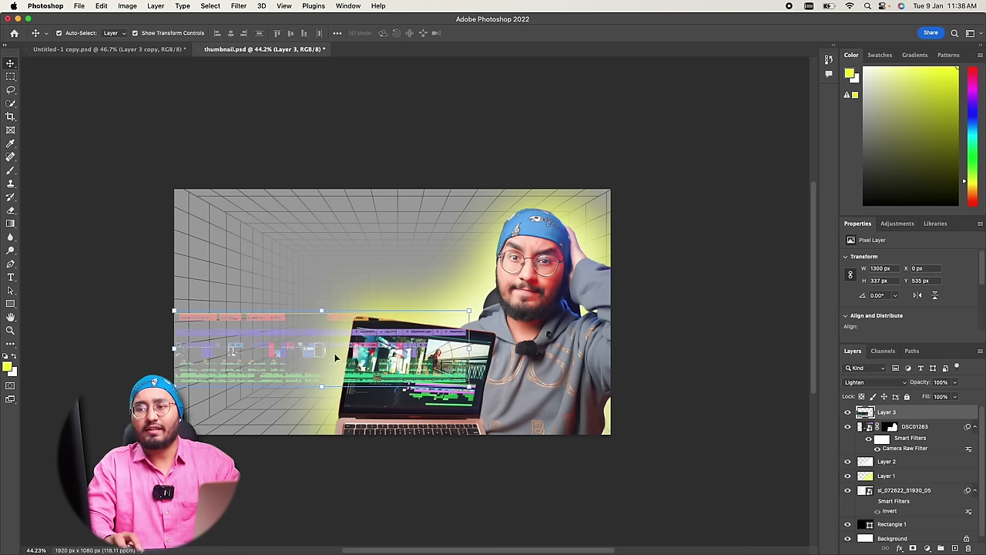
left_click_drag(314, 357, 307, 291)
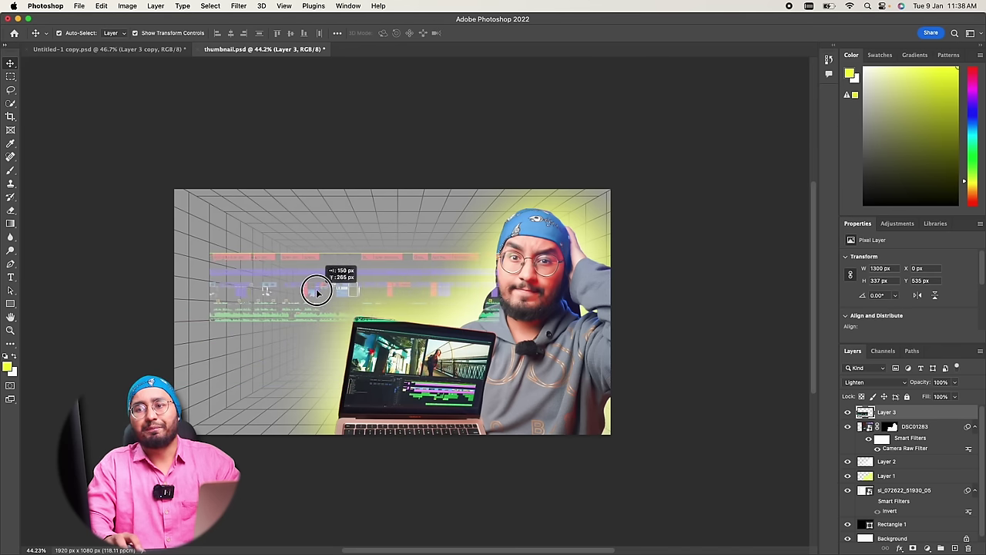
left_click_drag(307, 291, 279, 296)
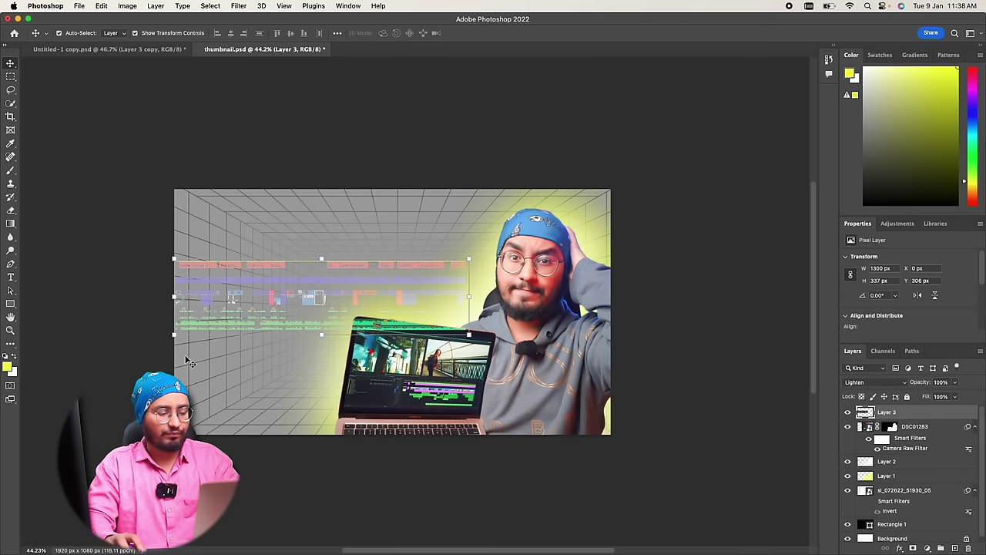
Step: Distort the timeline into perspective along the grid's left wall, then duplicate it as Layer 3 copy
key("ctrl")
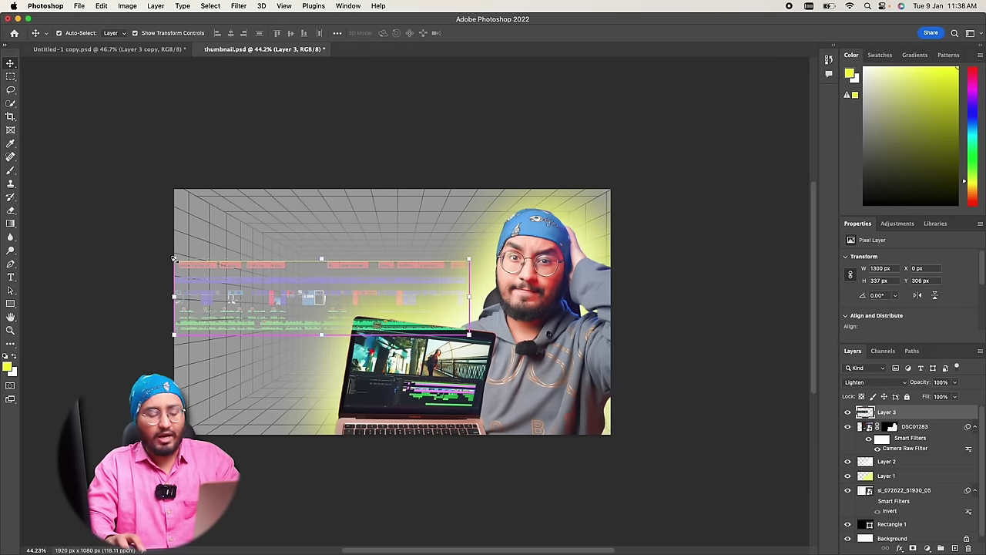
left_click(174, 259)
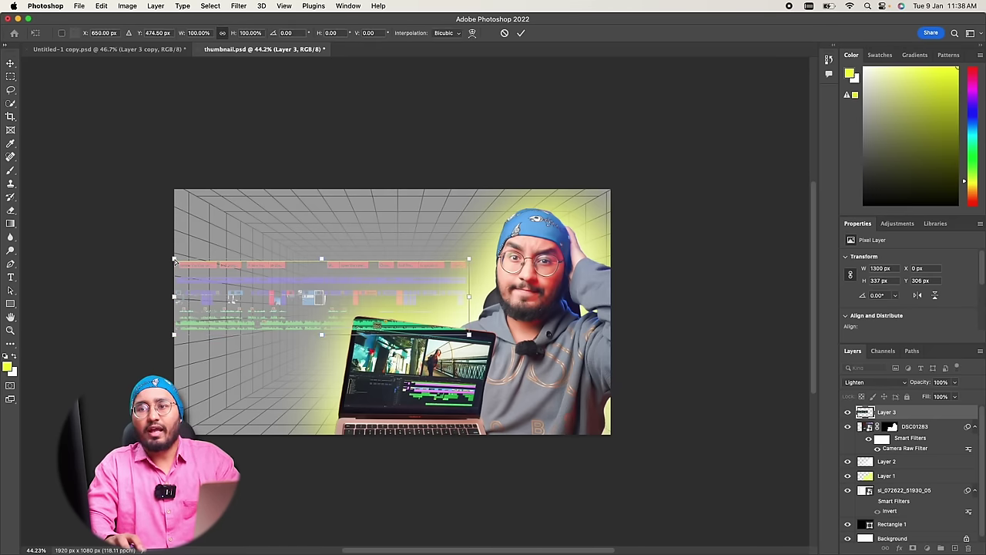
left_click_drag(174, 260, 171, 188)
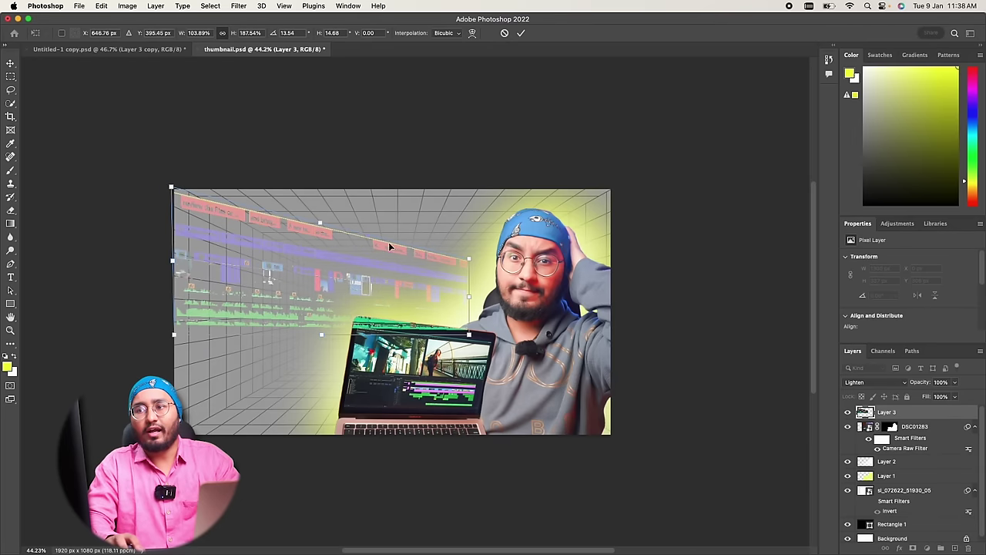
left_click_drag(467, 258, 332, 289)
mouse_move(174, 333)
left_mouse_down()
mouse_move(193, 424)
mouse_move(171, 444)
left_mouse_up()
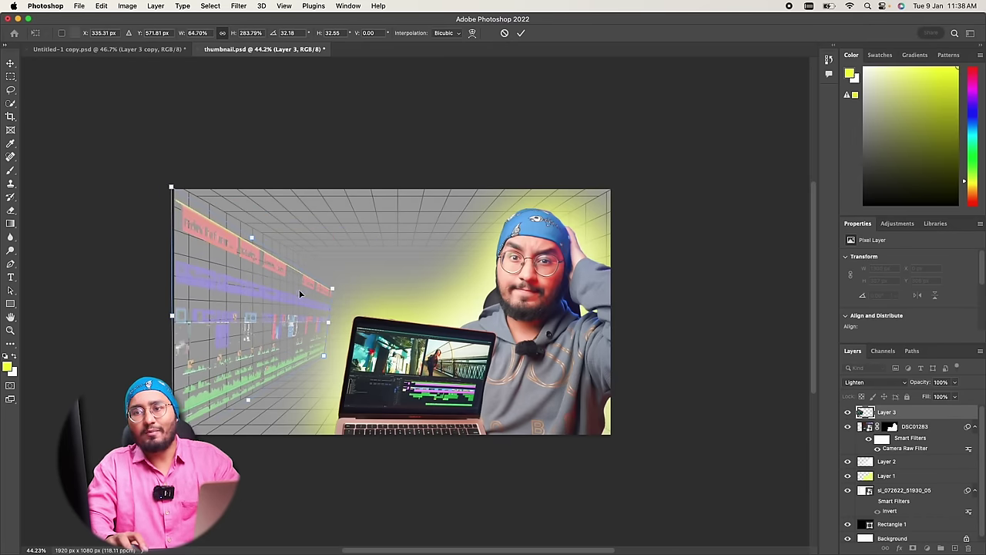
left_click_drag(335, 289, 329, 280)
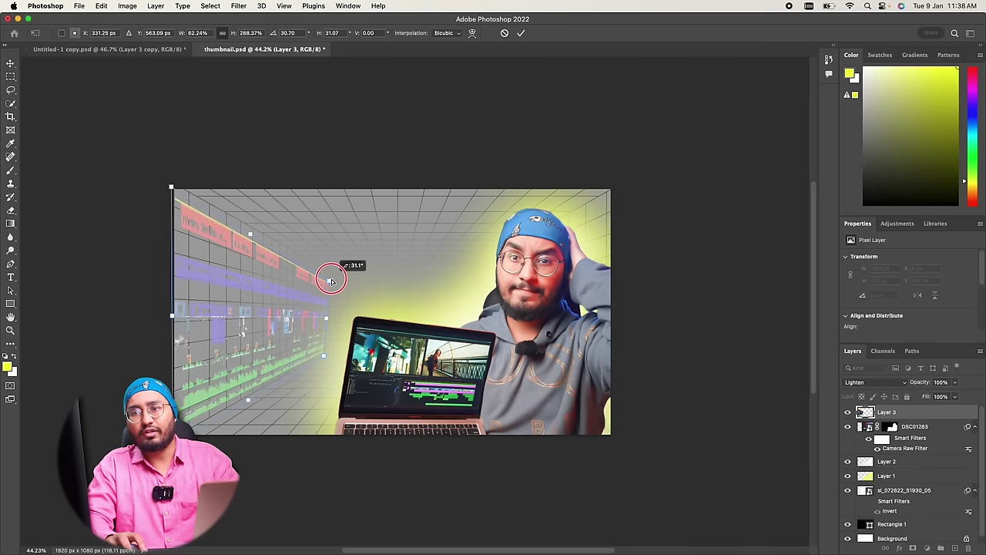
left_click(521, 33)
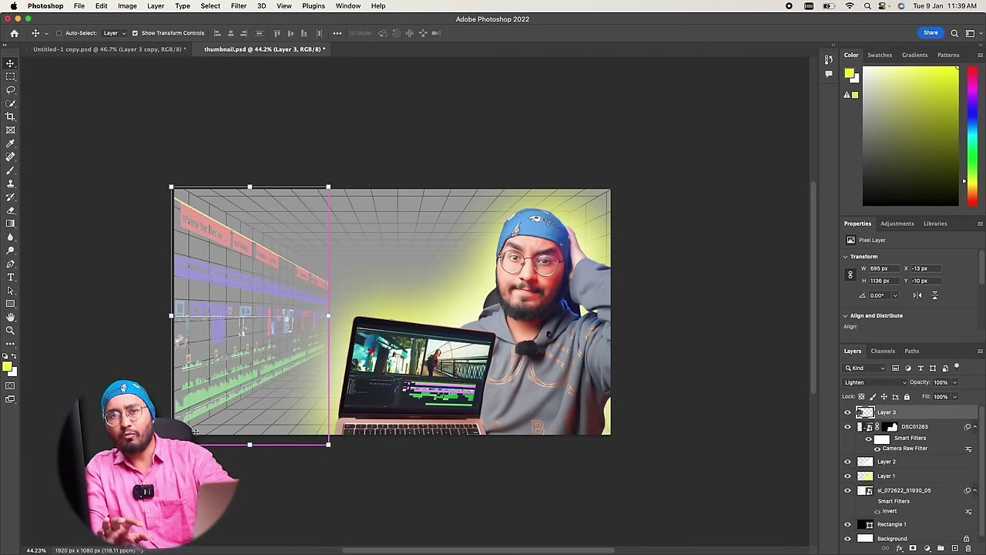
key("ctrl+j")
left_click_drag(140, 437, 286, 415)
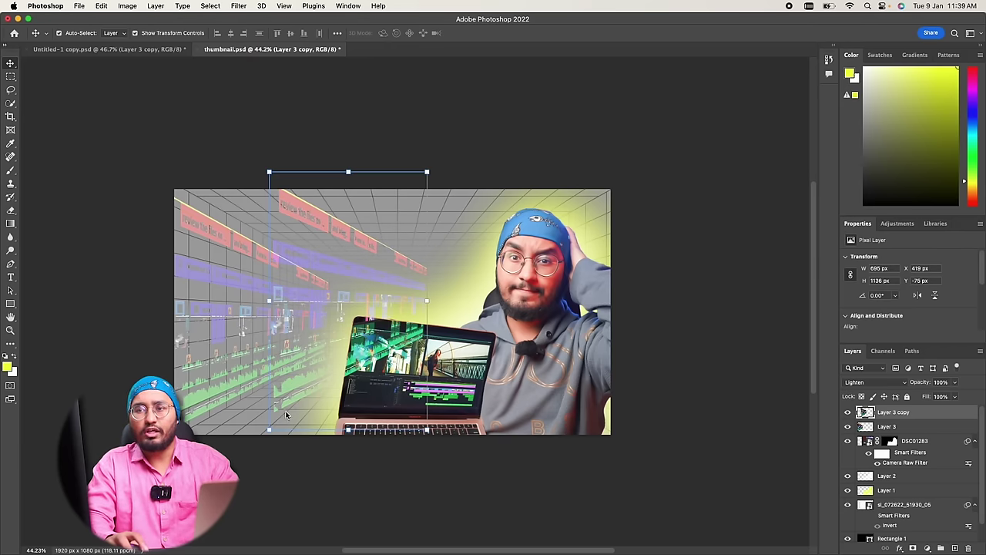
Step: Flip the timeline copy horizontally and move it against the grid's right wall
left_click(101, 6)
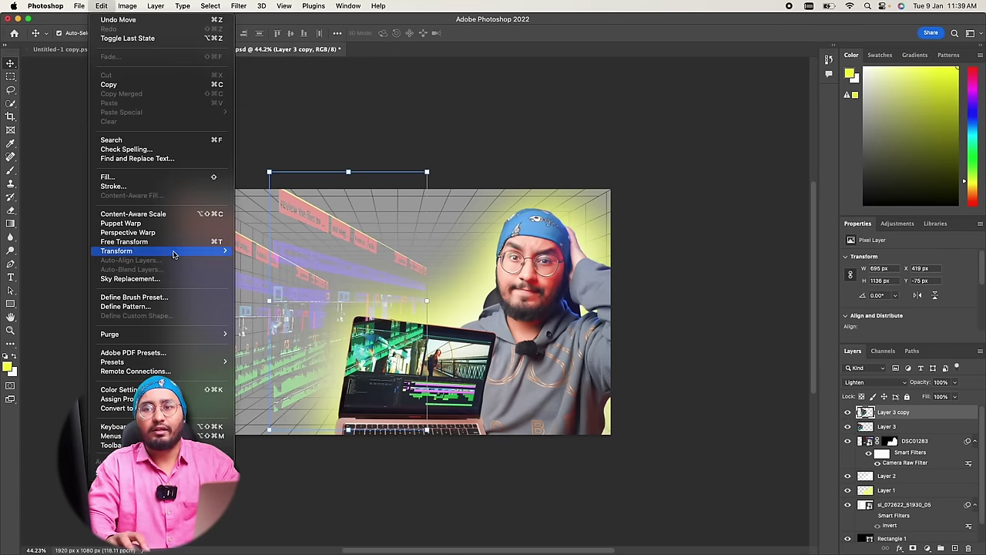
mouse_move(117, 251)
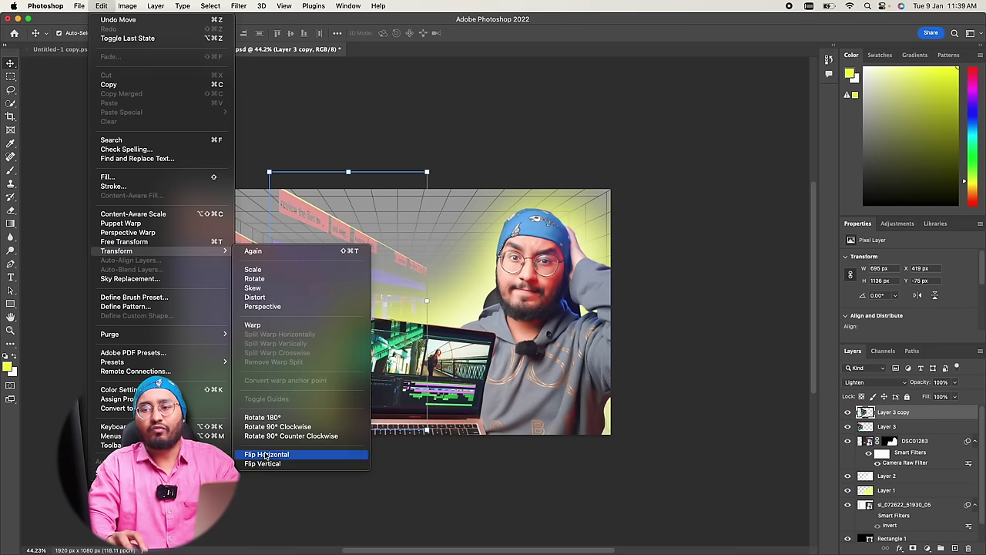
left_click(267, 455)
left_click_drag(292, 297, 481, 310)
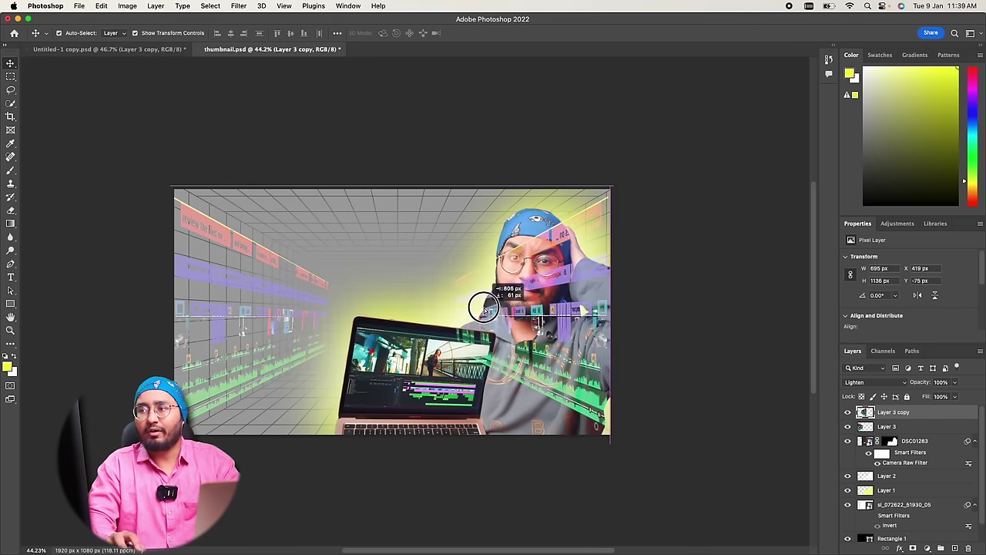
left_click_drag(481, 311, 483, 311)
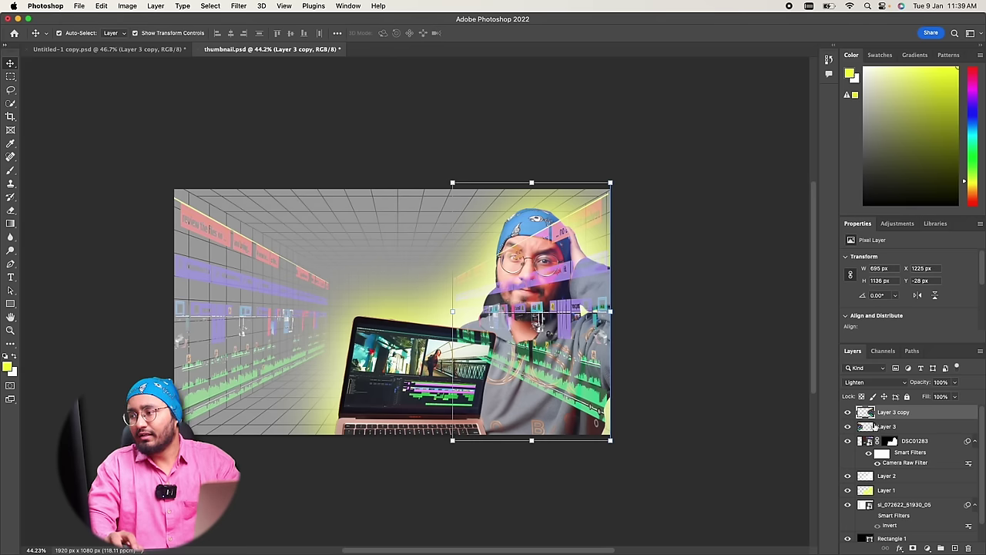
Step: Put the man's photo on top of the layers, re-enable the grid's Invert filter, and select Layer 3
left_click_drag(870, 442, 869, 414)
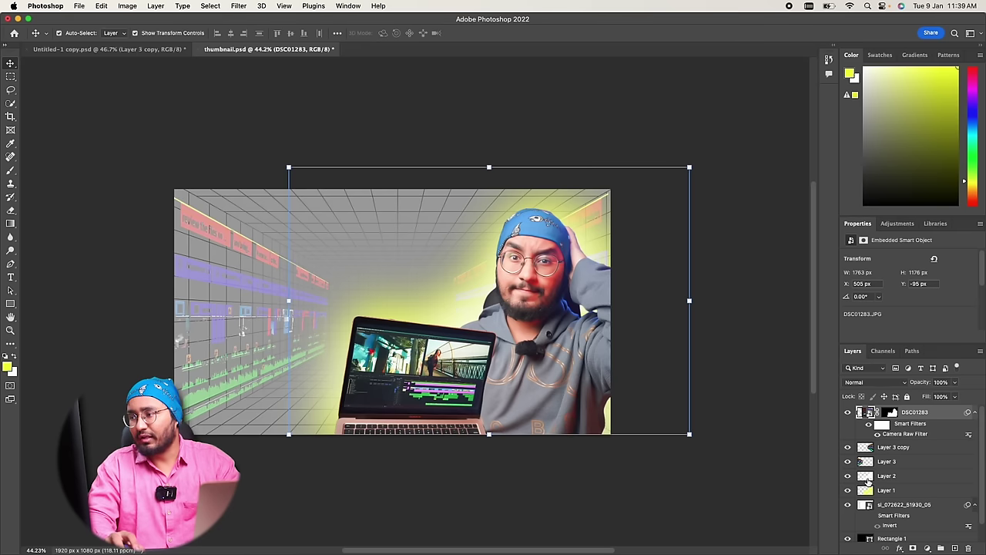
left_click_drag(869, 480, 869, 443)
left_click_drag(867, 490, 867, 459)
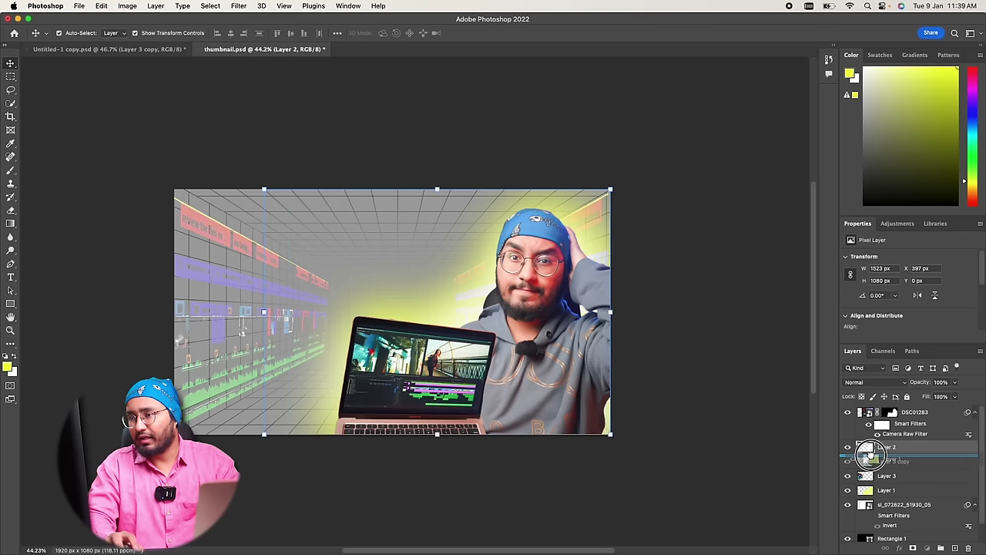
scroll(884, 511, "down", 1)
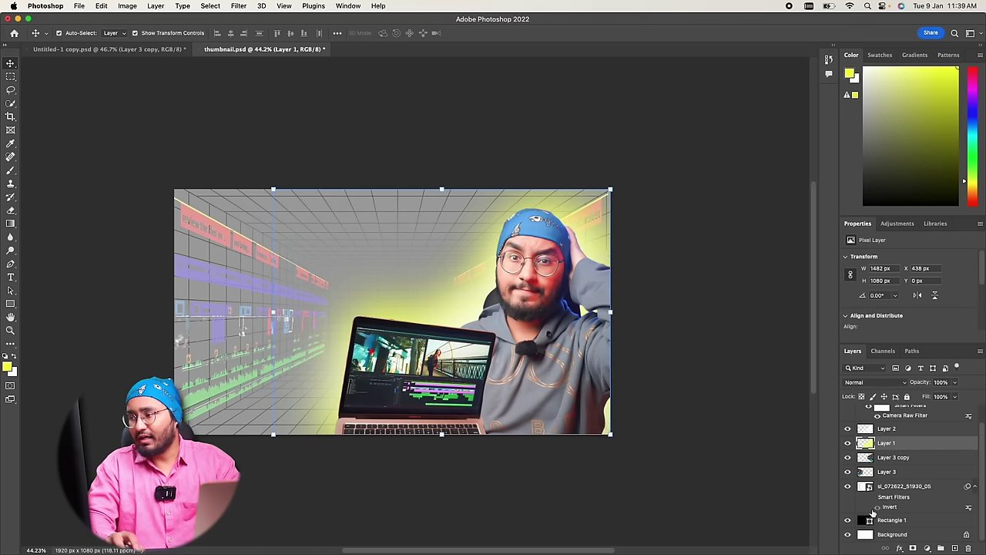
left_click(874, 499)
left_click(876, 506)
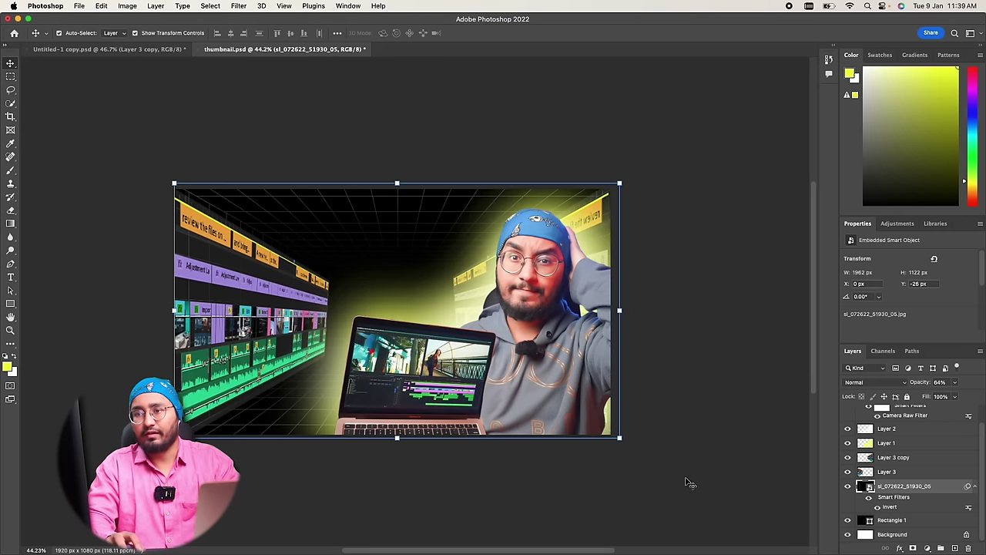
left_click(690, 483)
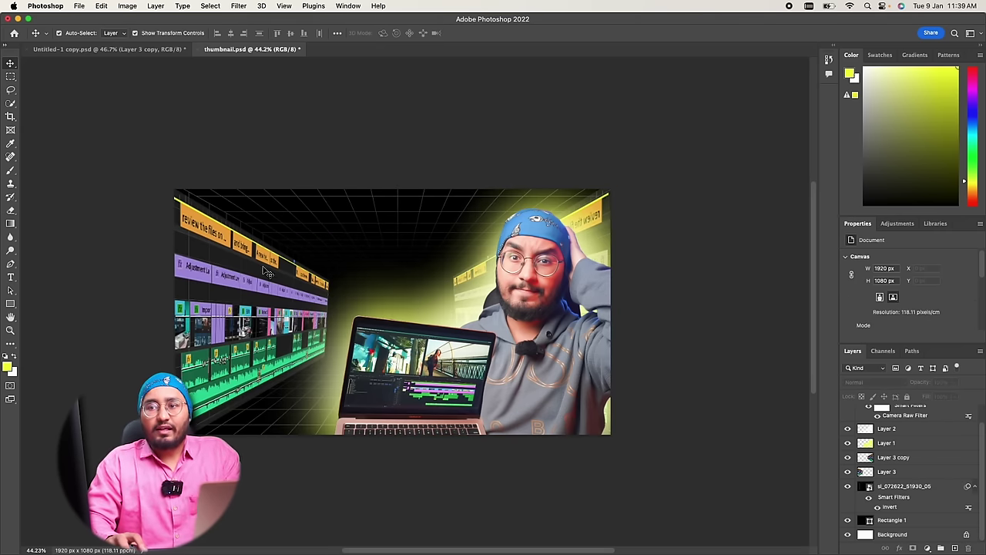
left_click(245, 282)
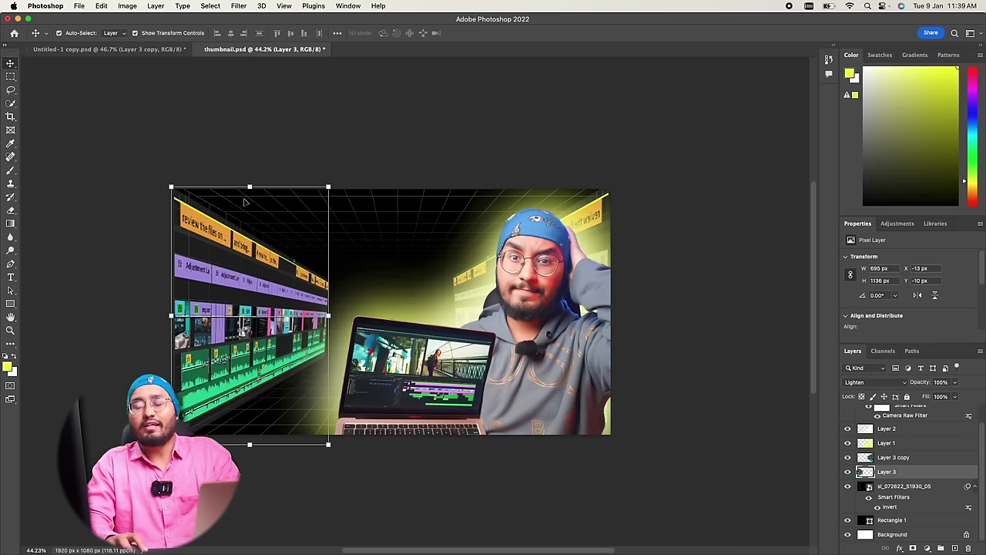
left_click(238, 6)
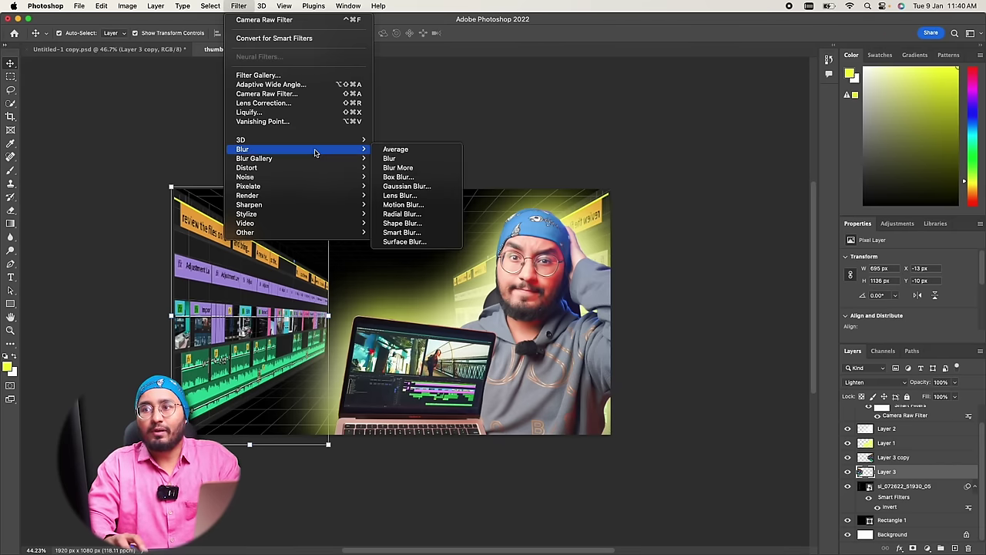
mouse_move(243, 149)
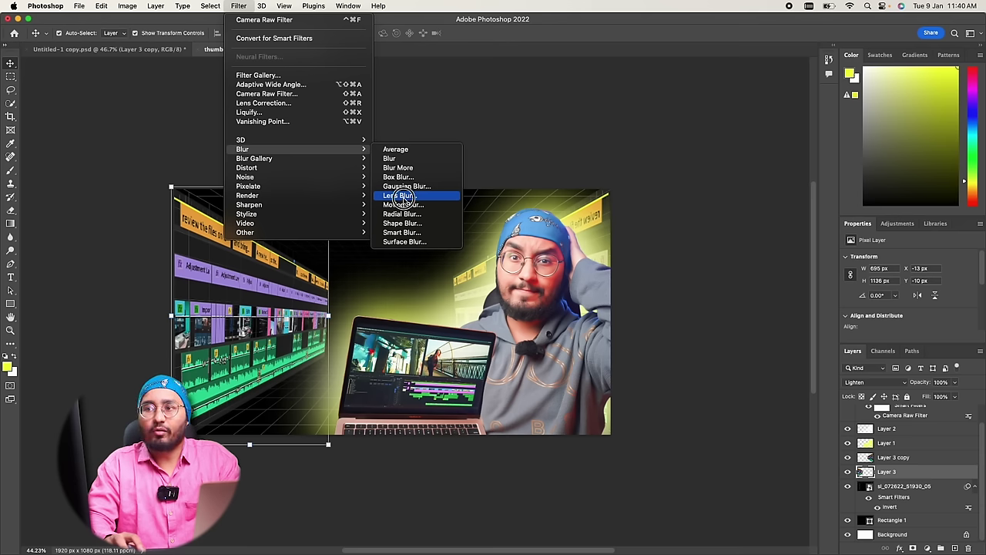
Step: Apply a Lens Blur with radius 20 to the left timeline layer
left_click(399, 196)
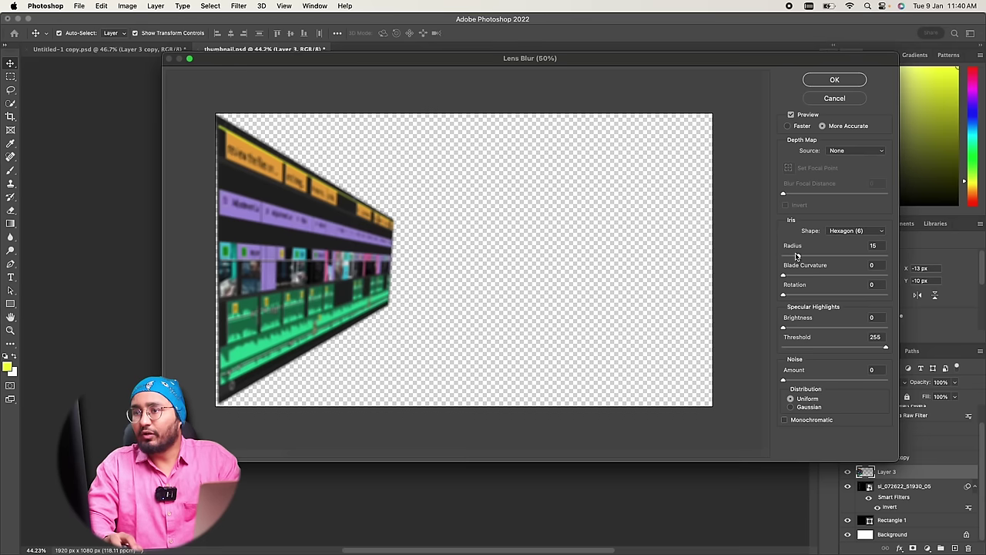
left_click_drag(797, 255, 804, 255)
left_click_drag(784, 294, 798, 277)
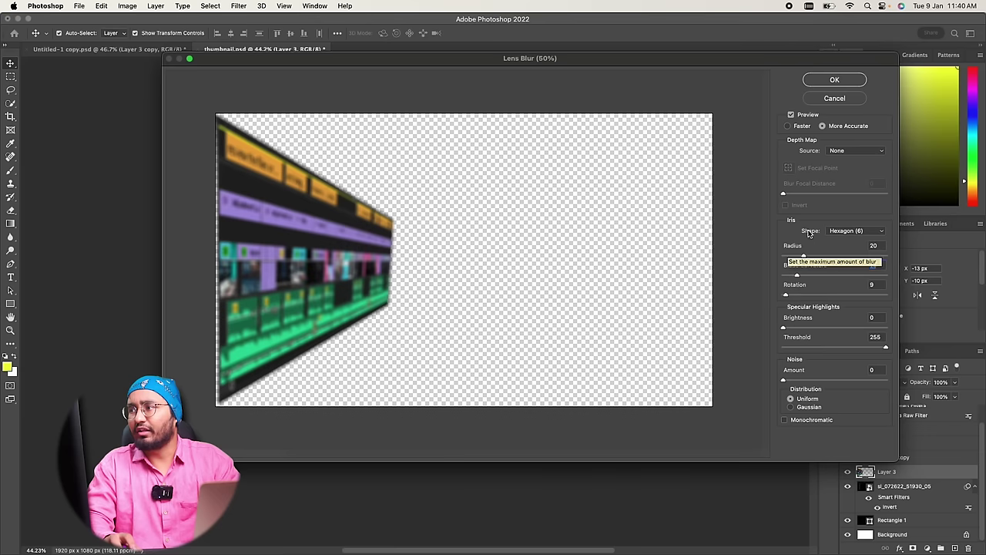
left_click(832, 81)
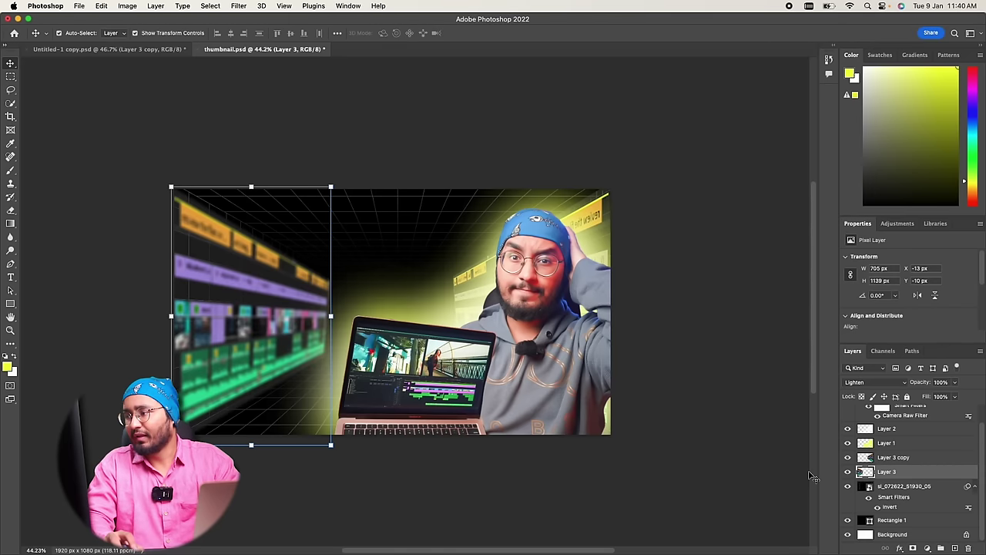
Step: Cancel a repeat blur on the right copy and set the left timeline's opacity to 36%
left_click(907, 460)
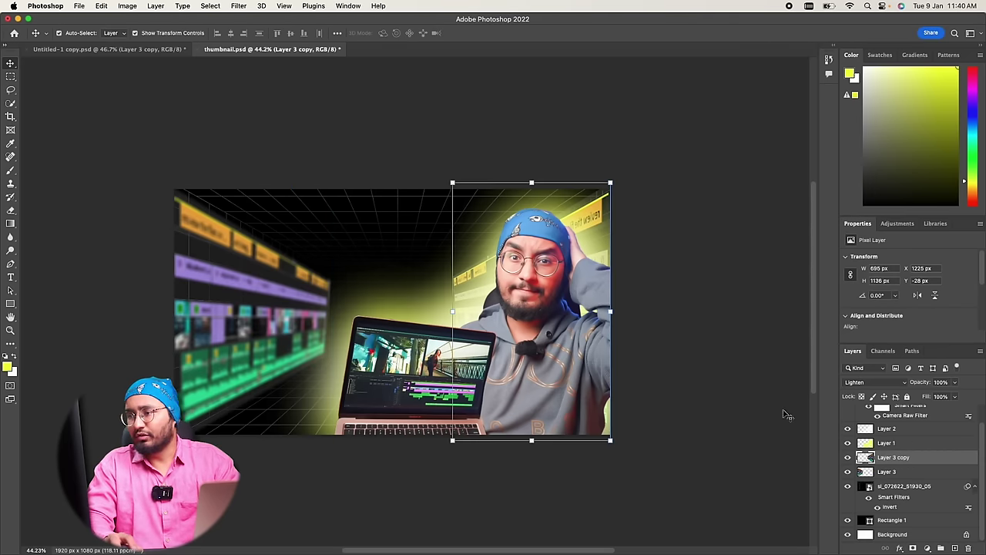
left_click(235, 6)
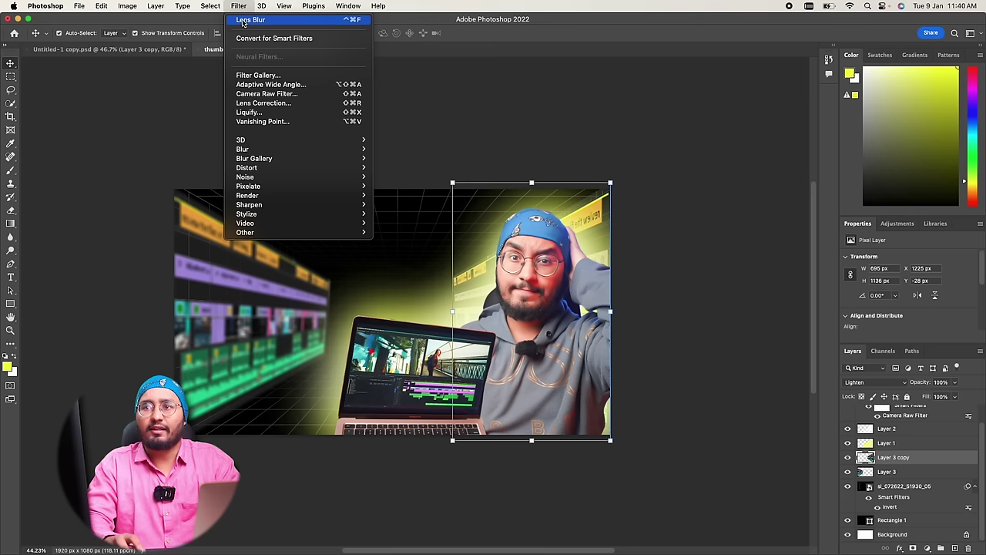
key("Escape")
left_click(894, 472)
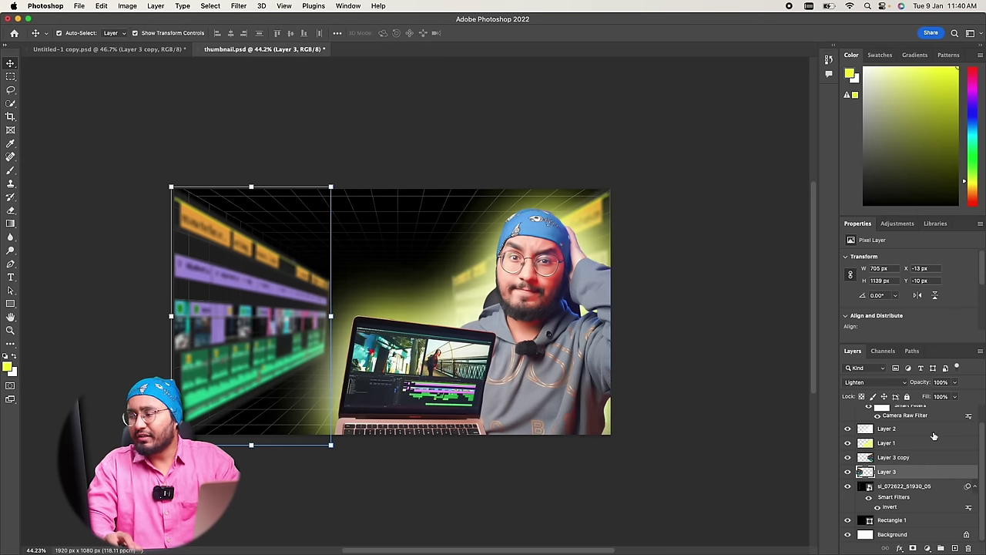
left_click(954, 384)
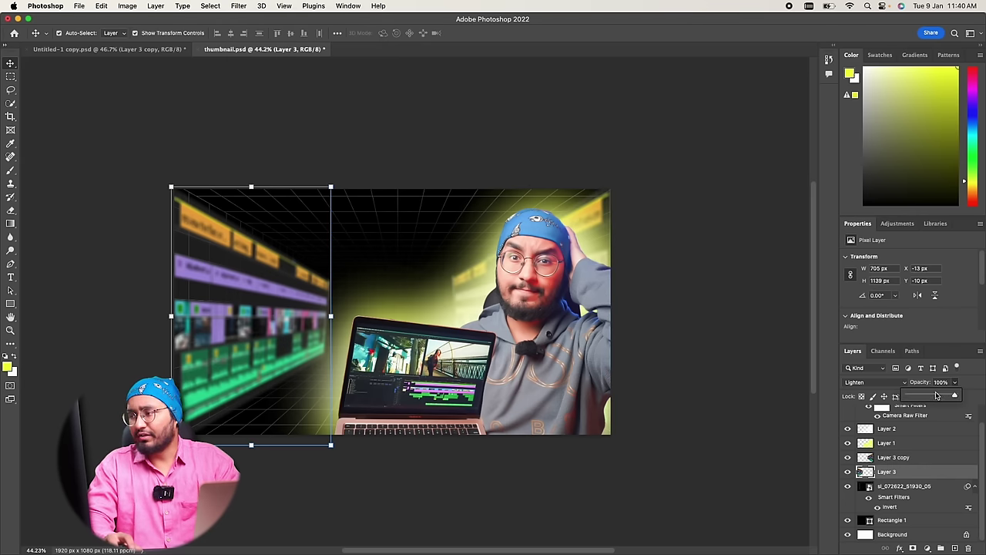
left_click_drag(929, 396, 937, 396)
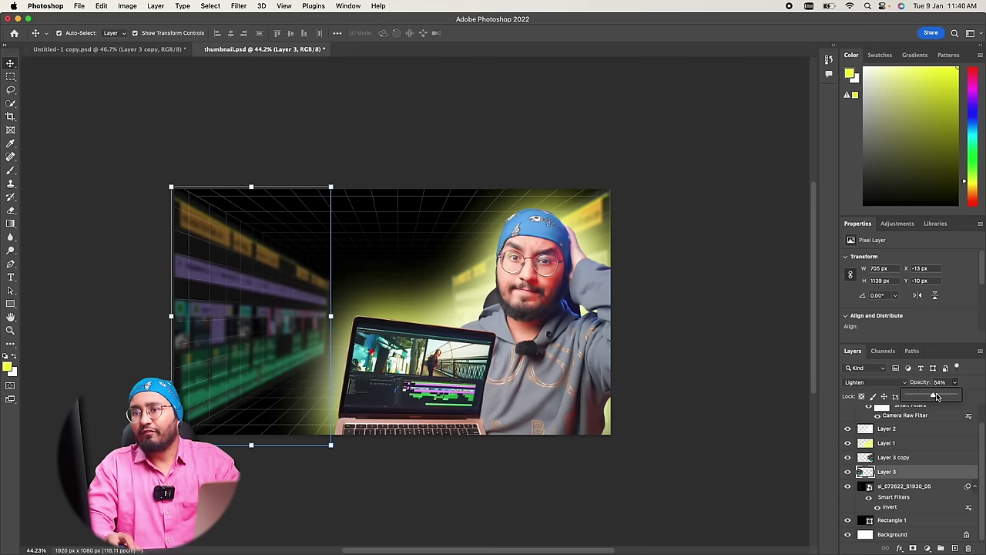
Step: Deselect and save thumbnail.psd, check the Untitled-1 copy tab, then return to thumbnail.psd
left_click(892, 458)
left_click(734, 403)
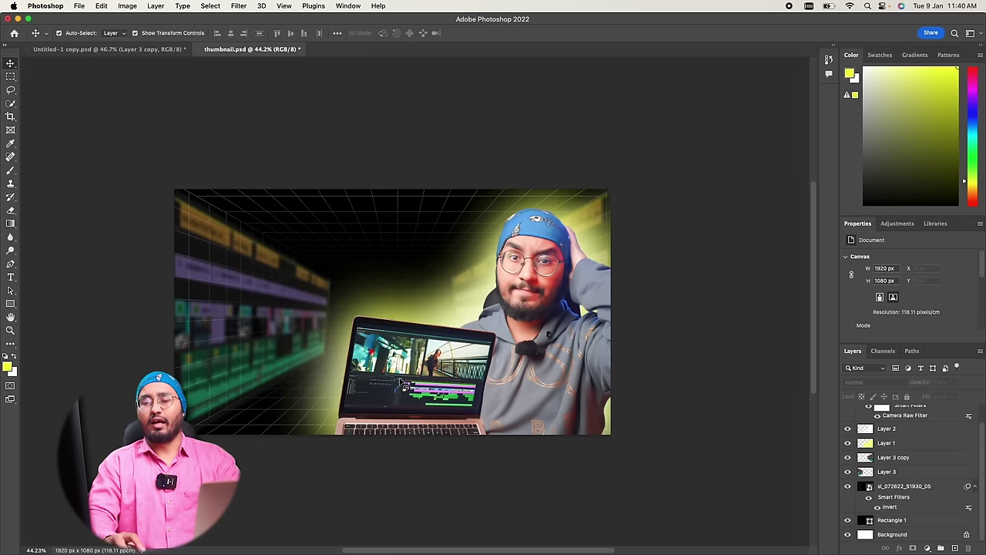
key("super+s")
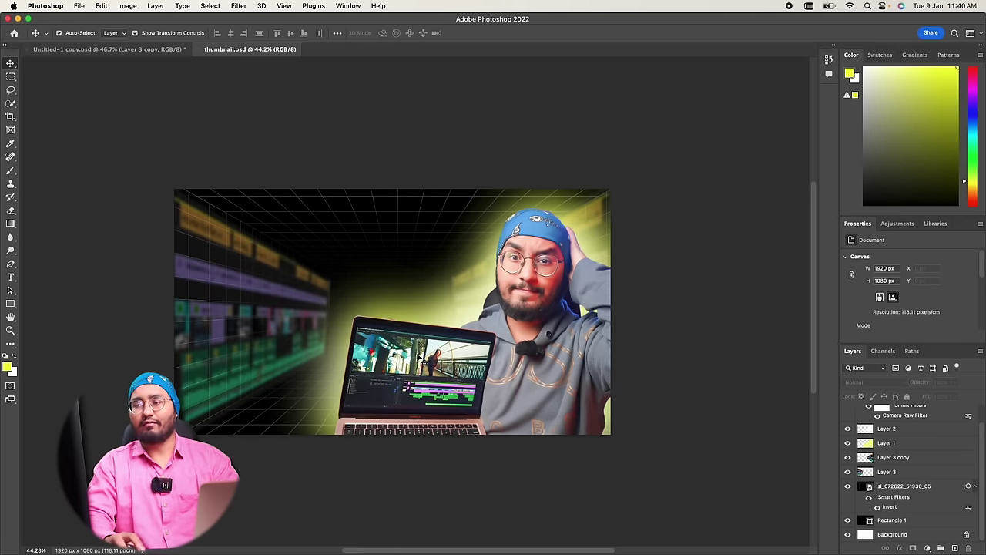
scroll(419, 360, "down", 3)
scroll(328, 337, "right", 2)
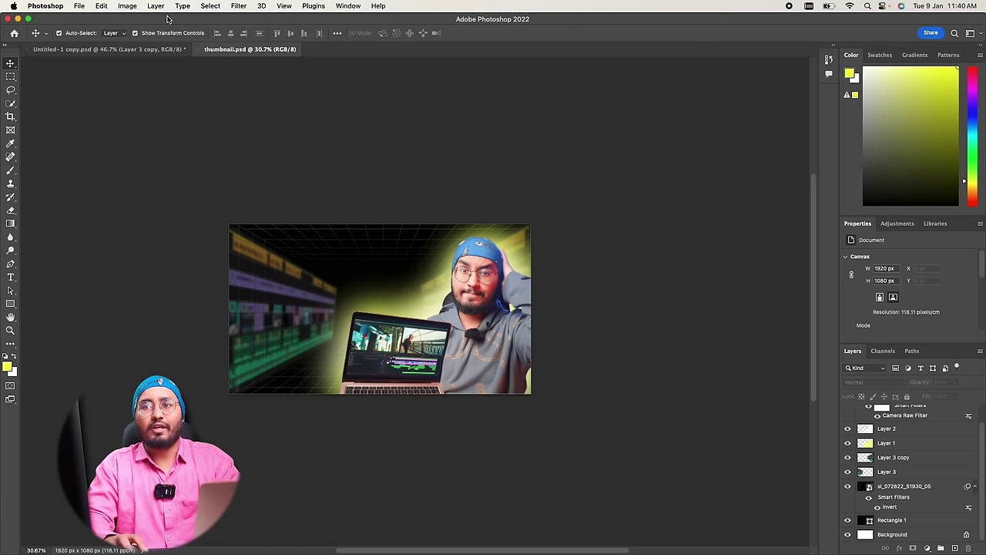
left_click(151, 50)
key("ctrl+Tab")
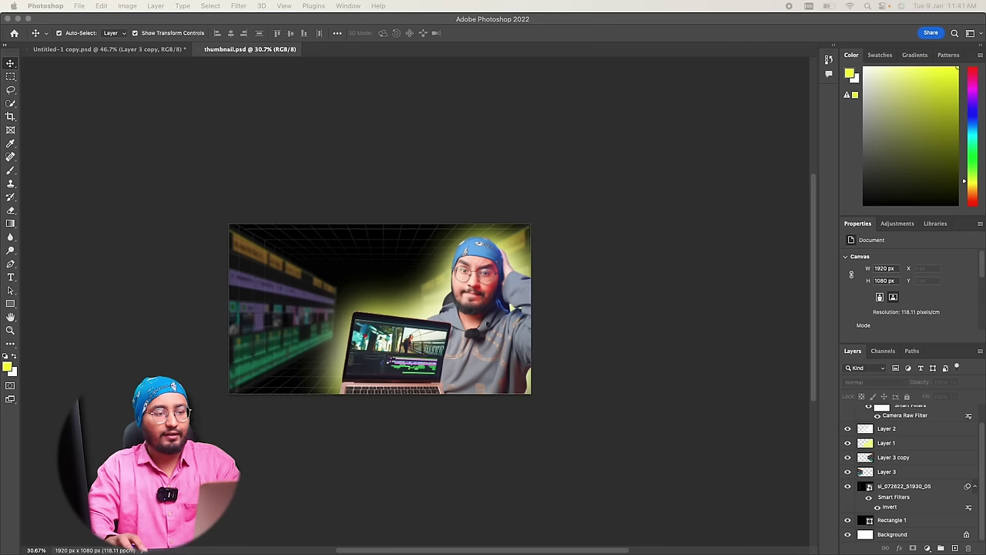
Step: Place the meme image into the thumbnail, shrink it, and move it over the laptop screen
left_click_drag(502, 227, 339, 258)
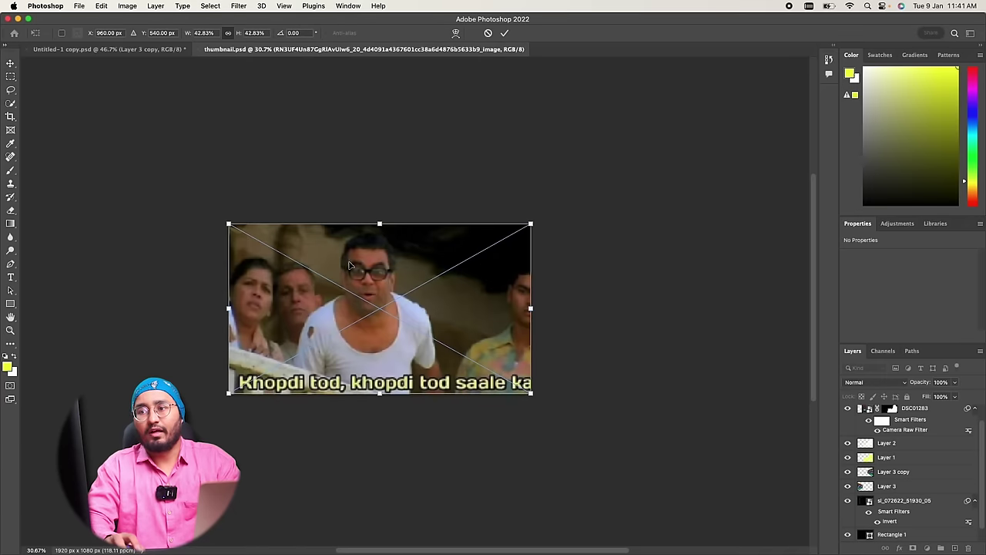
left_click_drag(379, 225, 379, 309)
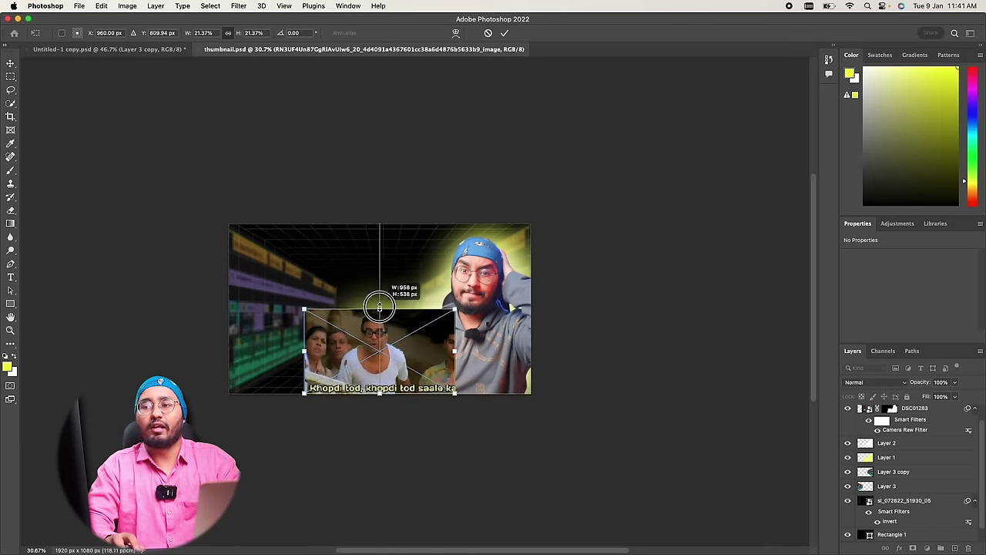
left_click(504, 34)
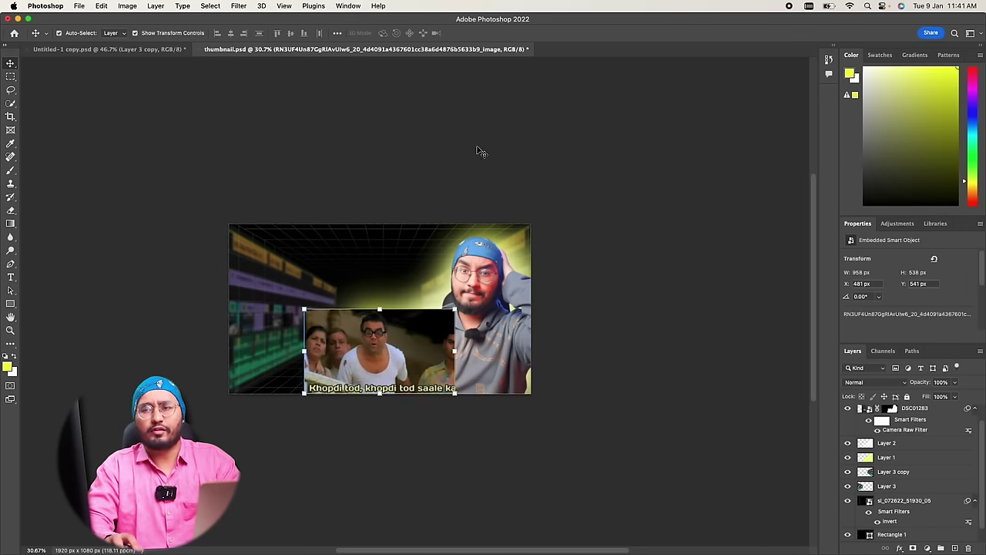
left_click_drag(356, 337, 444, 307)
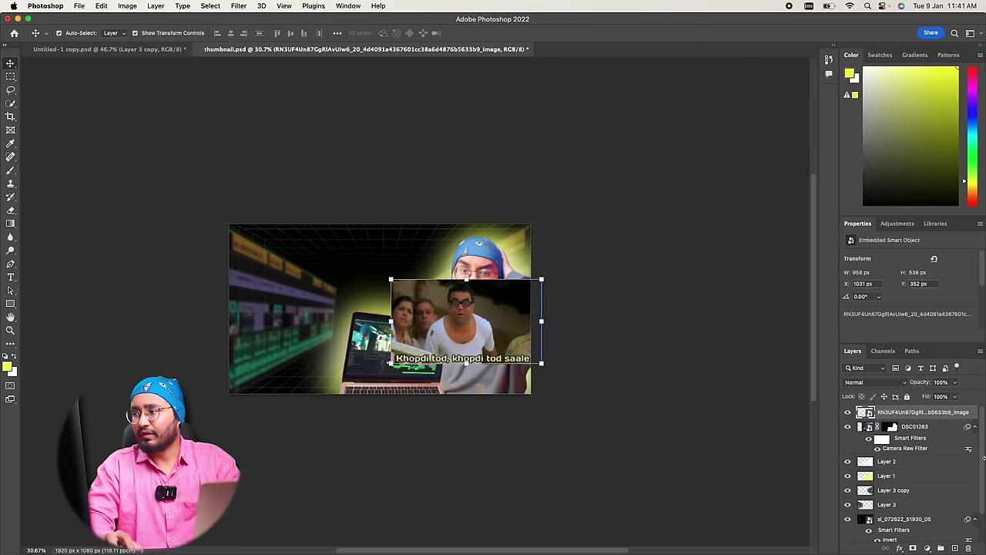
scroll(476, 359, "up", 5)
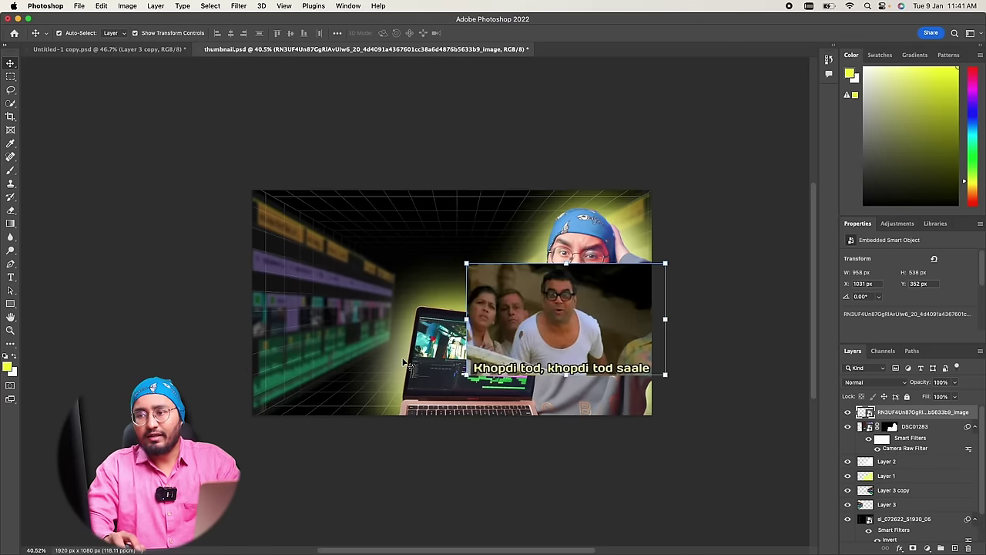
left_click_drag(487, 351, 451, 414)
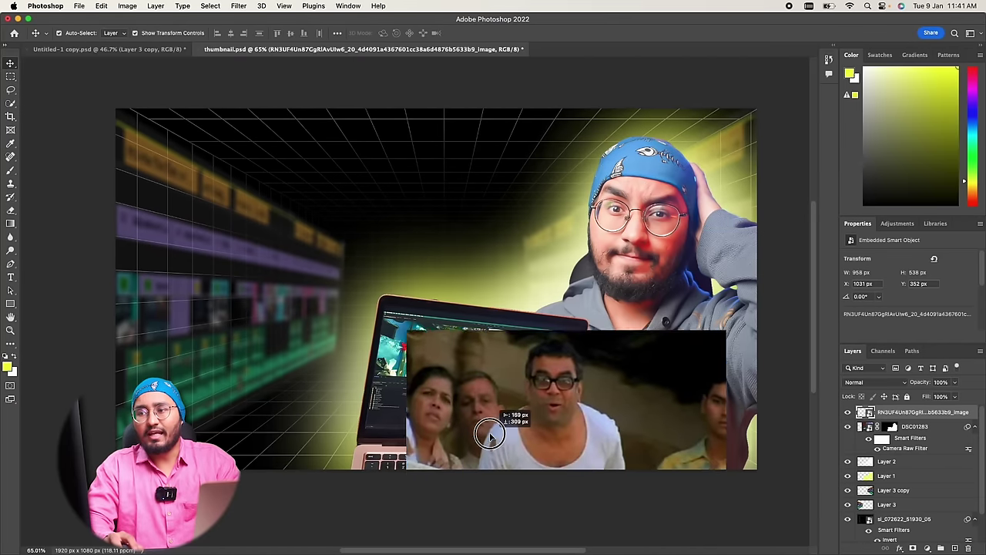
left_click_drag(451, 413, 478, 434)
Step: Resize, tilt and corner-fit the meme so it matches the laptop screen's angle
left_click_drag(707, 412, 568, 403)
scroll(568, 403, "up", 1)
left_click_drag(590, 341, 607, 336)
left_click_drag(382, 335, 379, 309)
left_click_drag(363, 453, 356, 445)
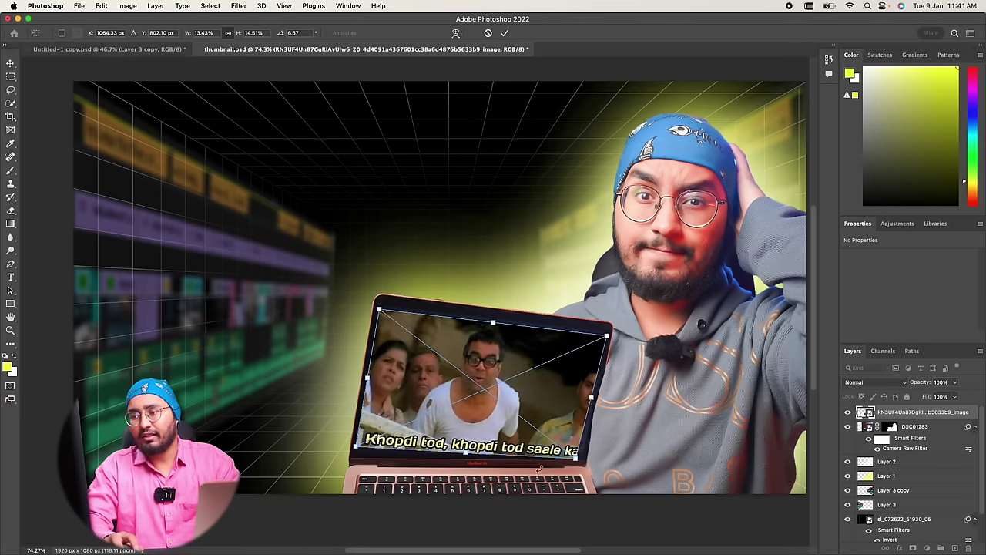
left_click_drag(574, 462, 582, 450)
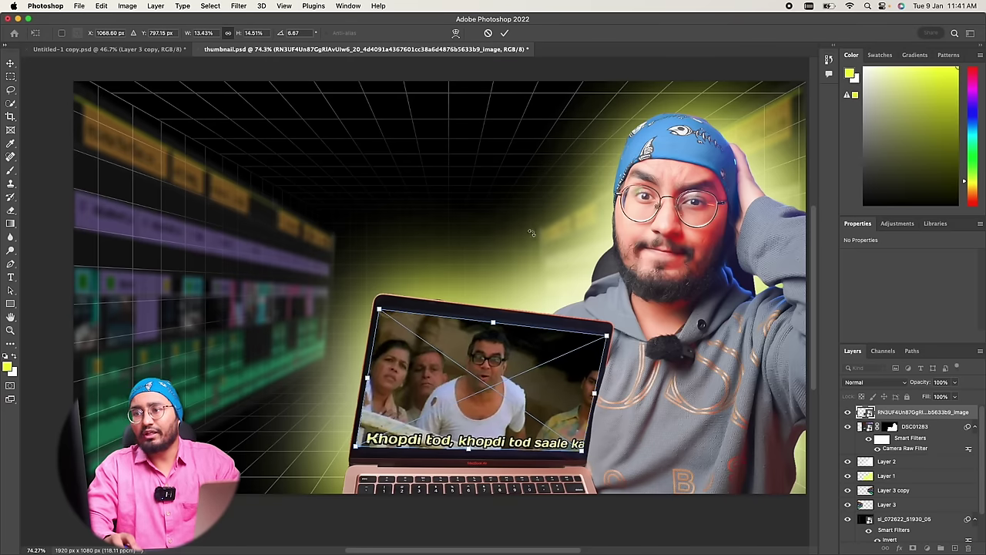
left_click(504, 32)
scroll(535, 208, "down", 1)
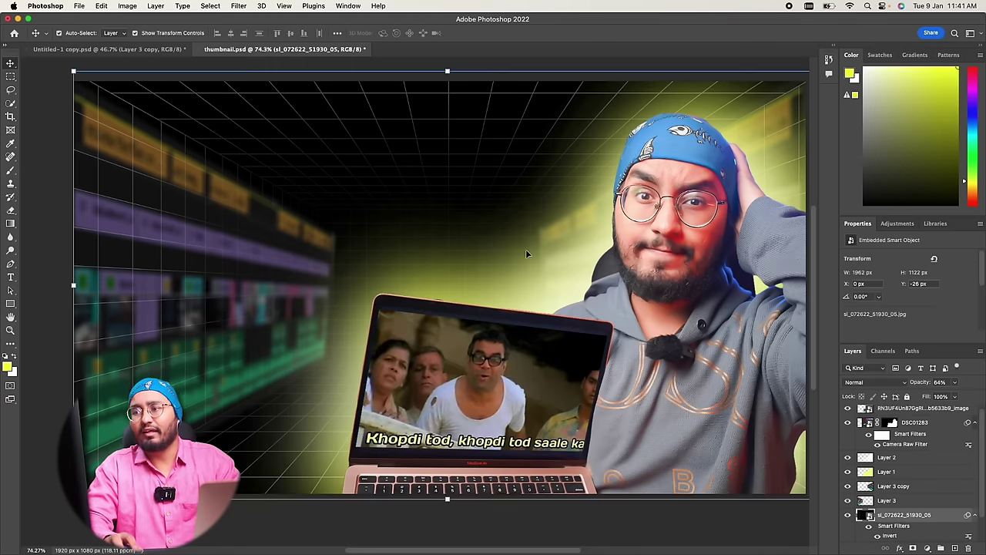
scroll(526, 249, "down", 5)
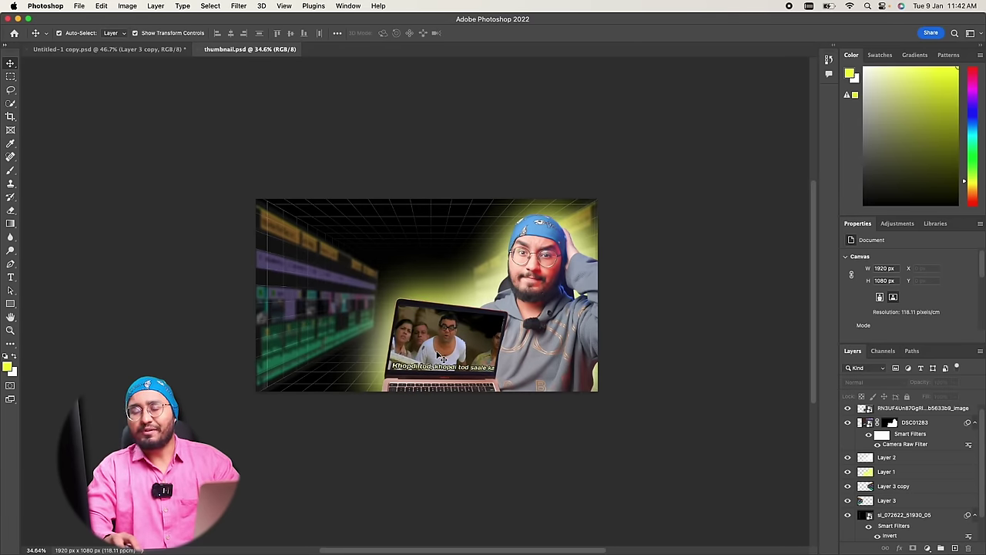
Step: Alt-drag a copy of Layer 3, then rotate and corner-distort it into lower-left streaks
scroll(346, 330, "left", 2)
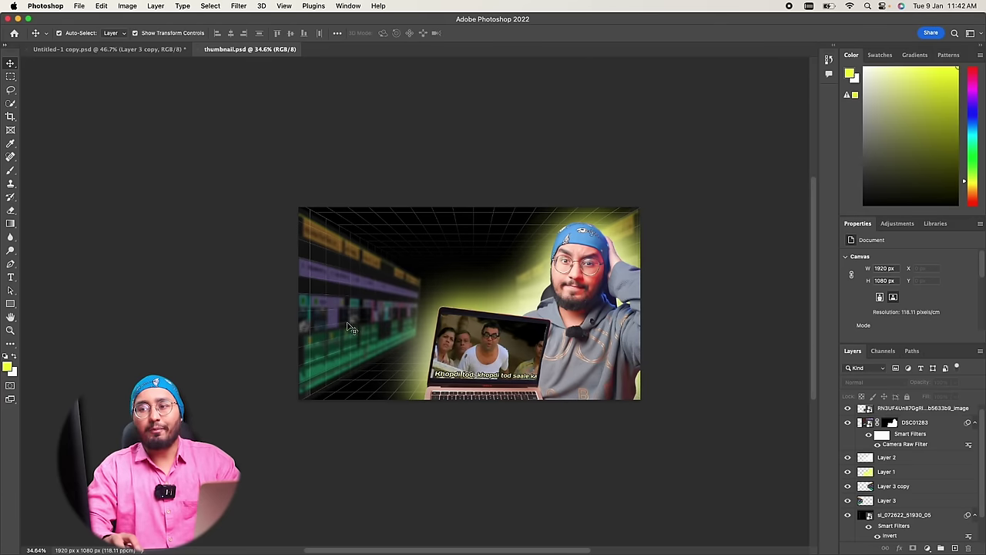
left_click(346, 330)
mouse_move(346, 337)
left_mouse_down()
mouse_move(421, 389)
mouse_move(393, 363)
left_mouse_up()
key("ctrl+t")
mouse_move(337, 231)
left_mouse_down()
mouse_move(321, 384)
mouse_move(275, 398)
left_mouse_up()
left_click_drag(347, 264, 390, 334)
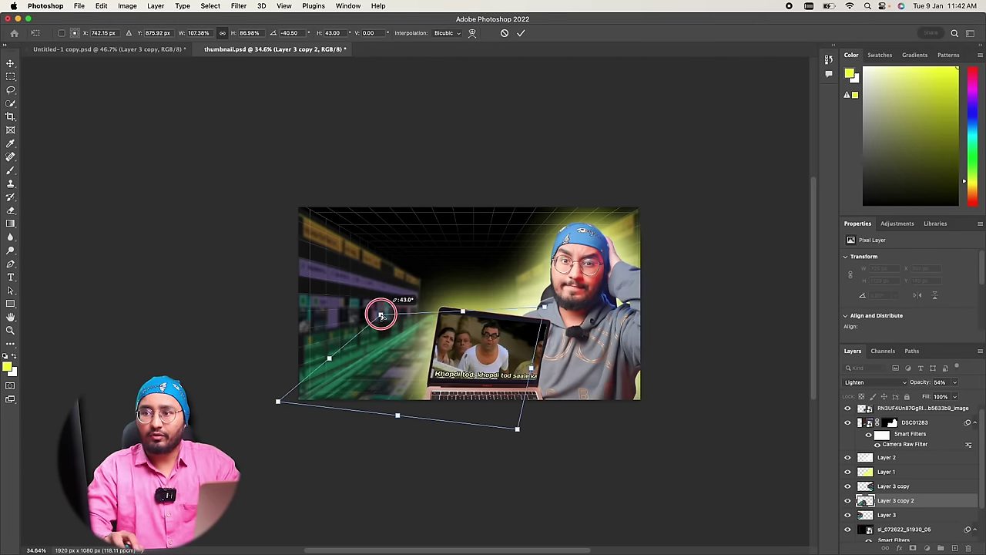
left_click_drag(517, 427, 600, 401)
mouse_move(544, 307)
left_mouse_down()
mouse_move(546, 320)
mouse_move(531, 326)
left_mouse_up()
key("Return")
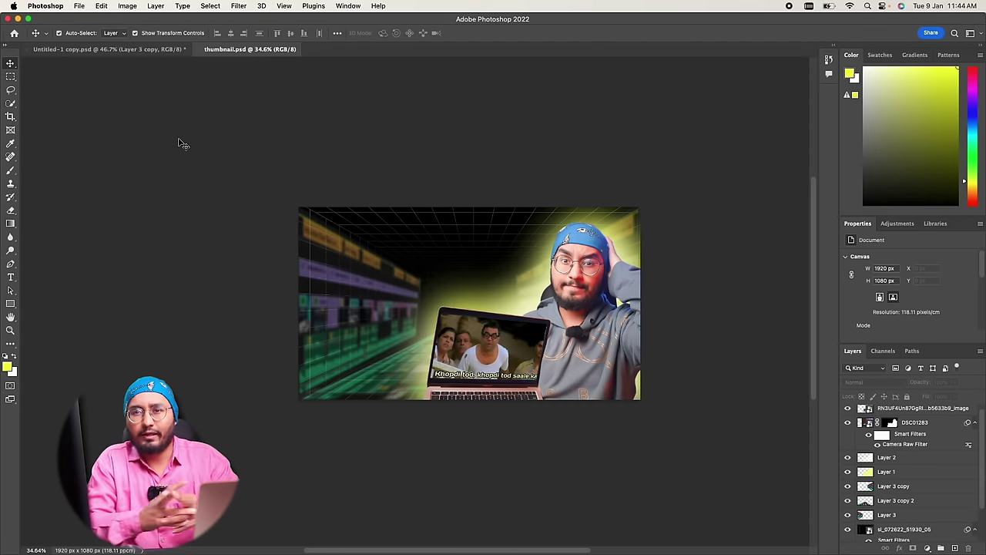
Step: Add the headline text 'THUMBNAIL' at upper left and enlarge it
left_click(10, 278)
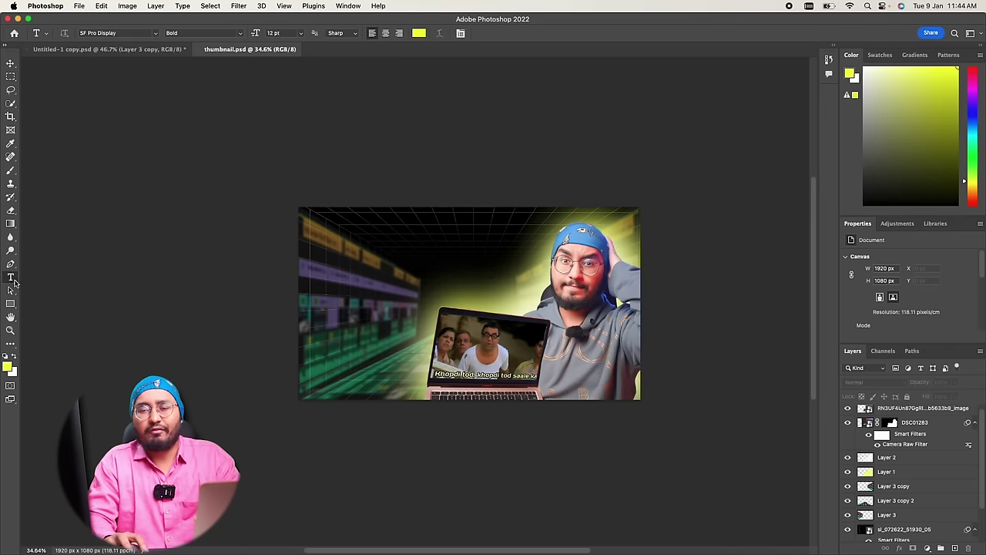
left_click(366, 259)
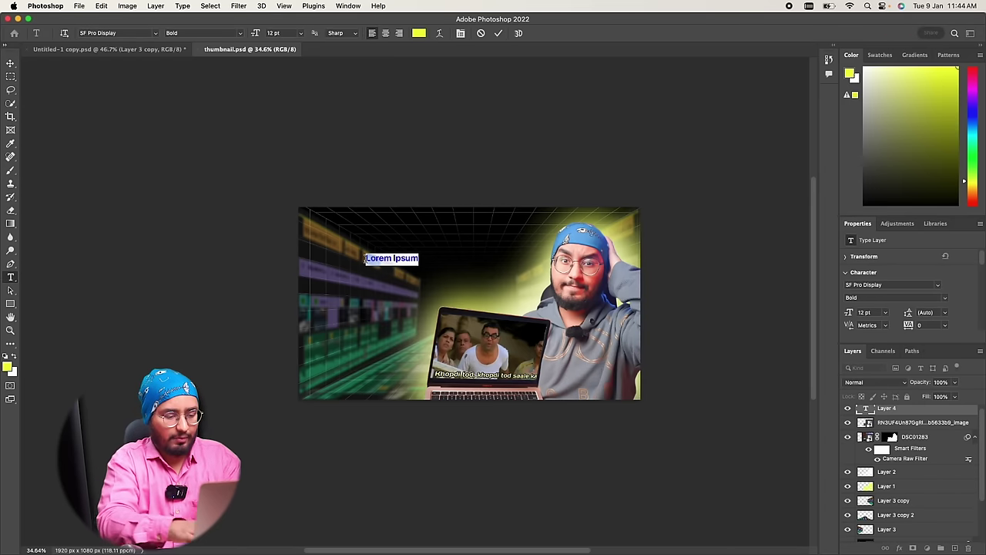
type("THUMBNAIL")
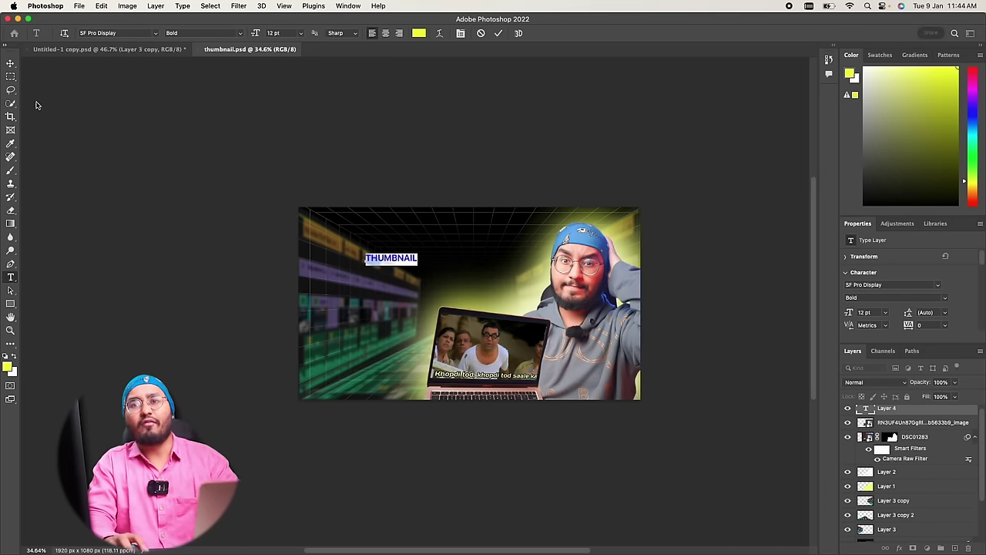
left_click(11, 65)
left_click_drag(418, 257, 530, 254)
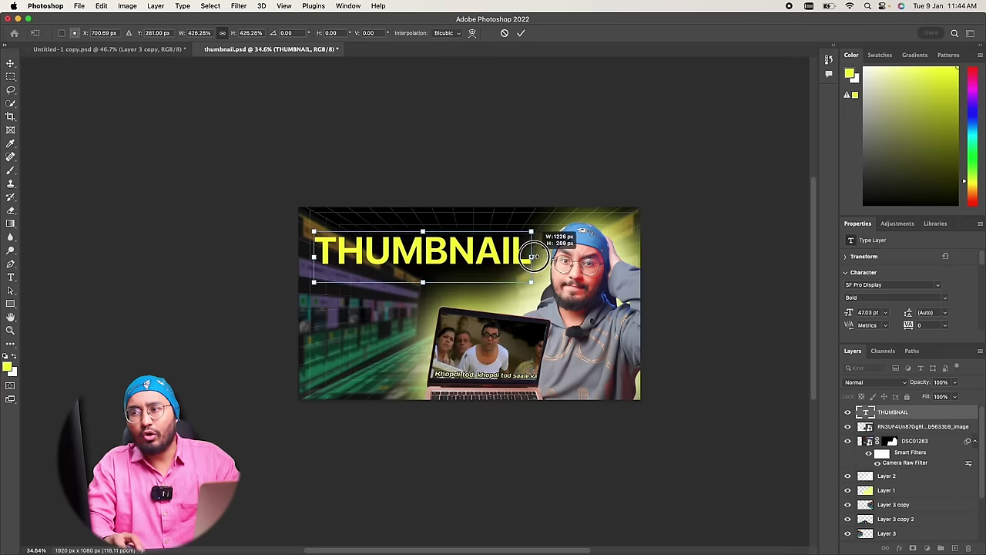
left_click_drag(451, 256, 464, 242)
left_click(521, 35)
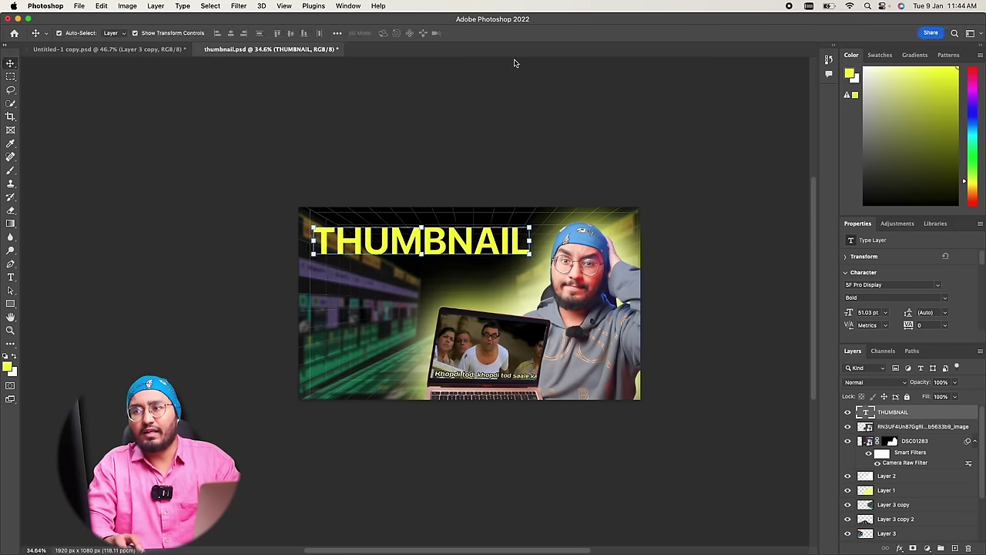
type("TUTORIAL")
Step: Turn the duplicated title into white 'TUTORIAL' text
double_click(466, 281)
left_click(418, 33)
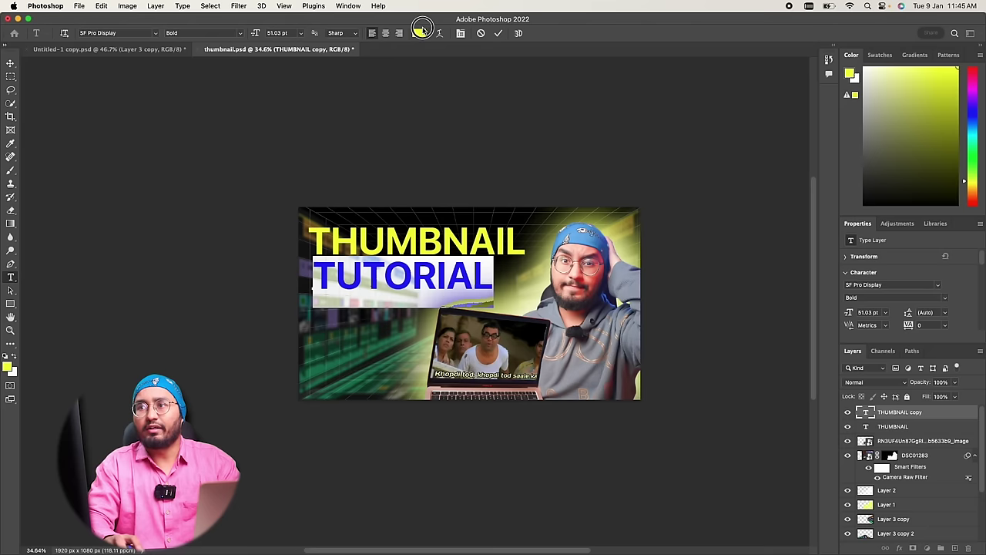
left_click(432, 343)
left_click(656, 332)
key("ctrl+Return")
Step: Add a large tilted white question mark beside TUTORIAL, then select the THUMBNAIL layer
key("v")
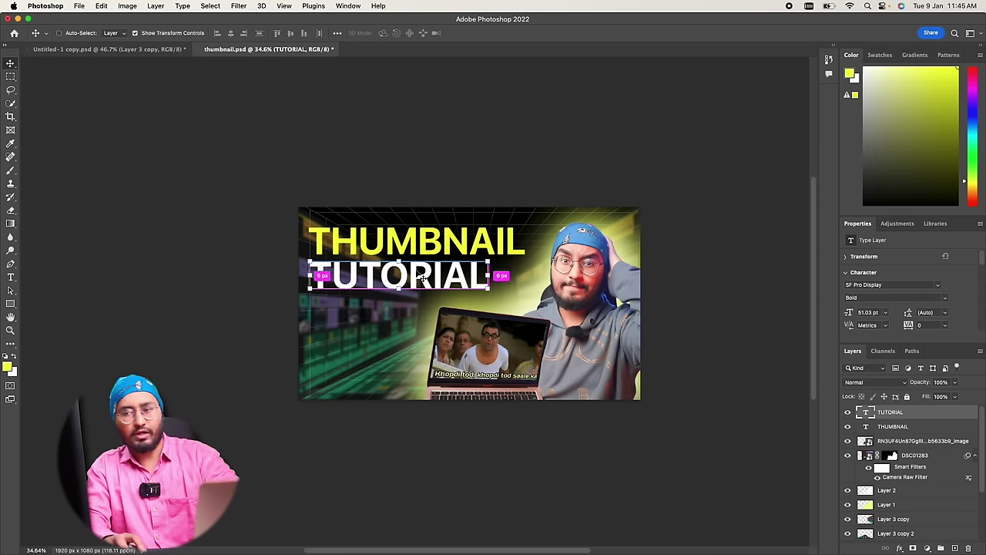
left_click_drag(416, 274, 470, 286)
double_click(470, 287)
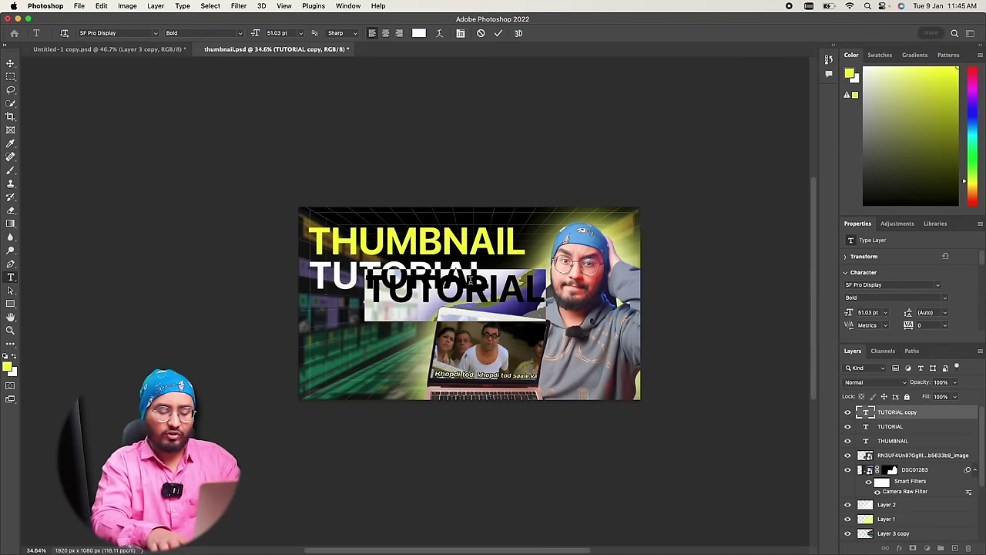
key("BackSpace")
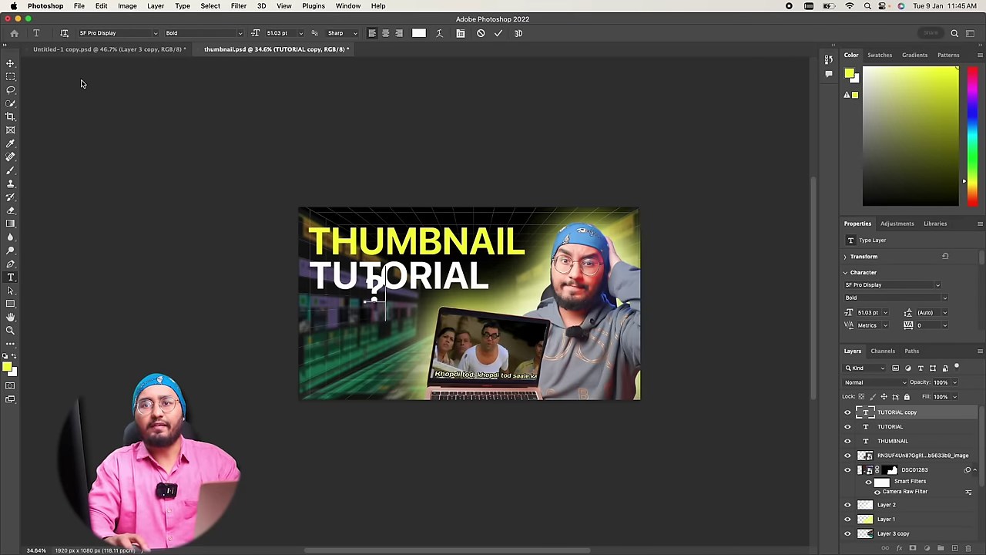
left_click(11, 64)
key("ctrl+t")
mouse_move(386, 302)
left_mouse_down()
mouse_move(398, 336)
mouse_move(517, 289)
left_mouse_up()
left_click_drag(539, 345, 513, 289)
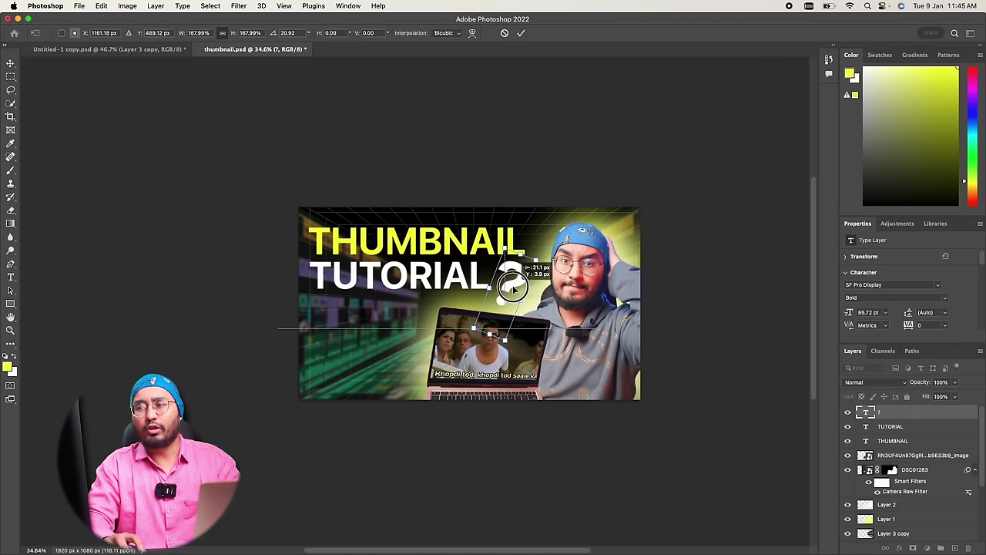
left_click(523, 33)
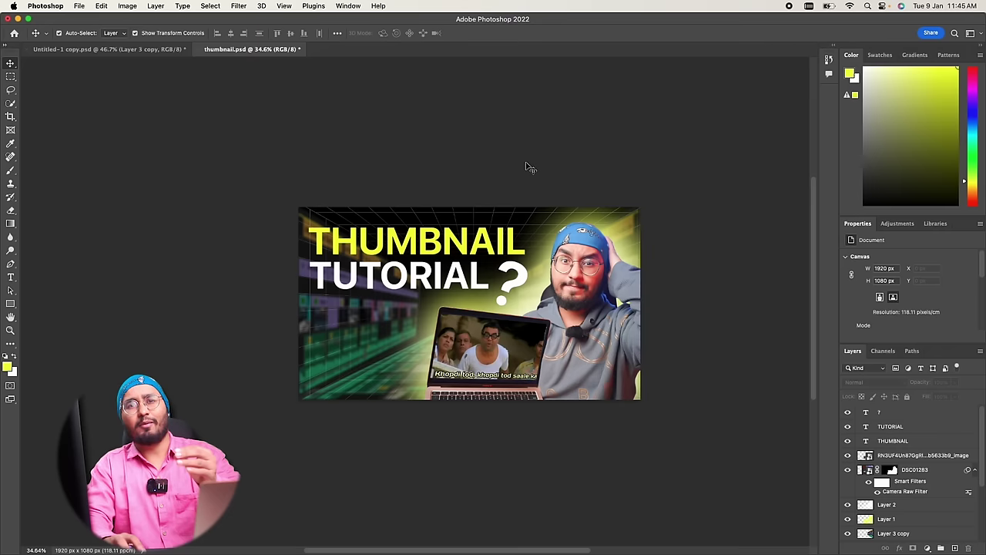
left_click_drag(515, 290, 509, 285)
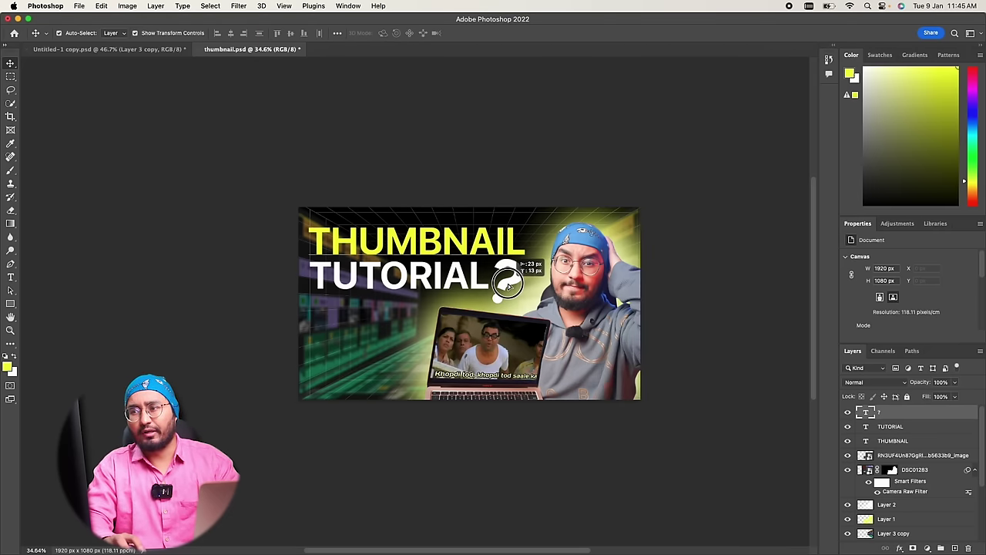
left_click(783, 428)
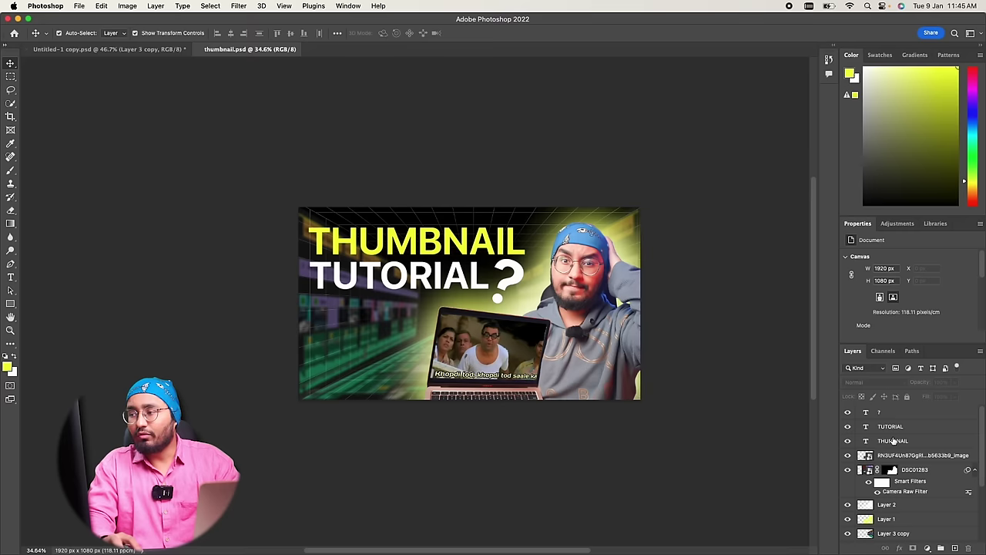
left_click(894, 441)
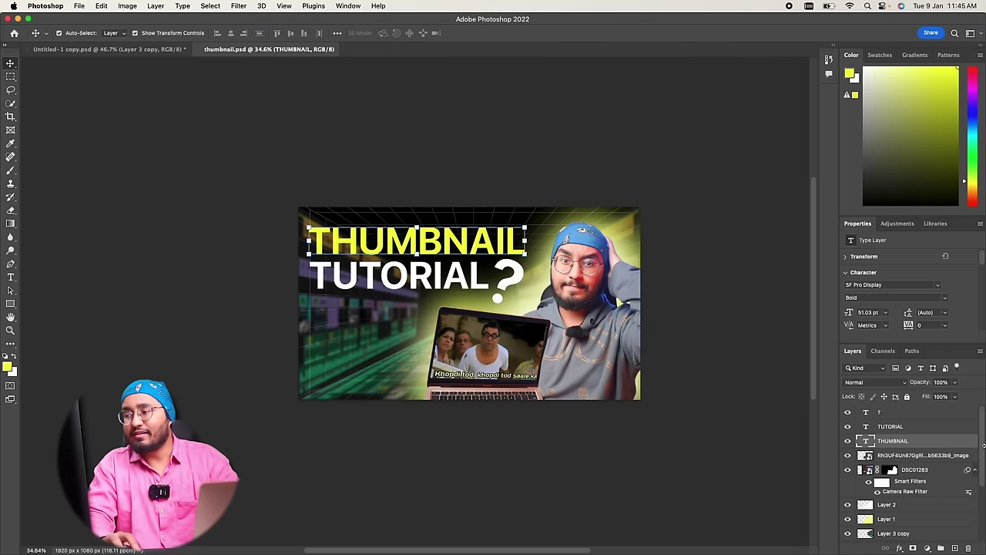
Step: Give THUMBNAIL a yellow stroke and a drop shadow of size 13 px, distance 16 px
right_click(894, 445)
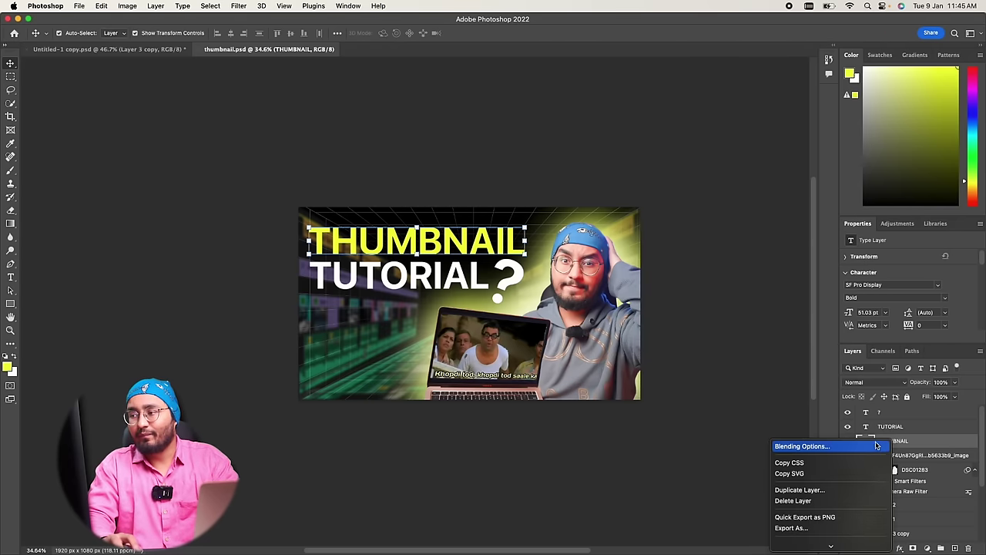
left_click(876, 446)
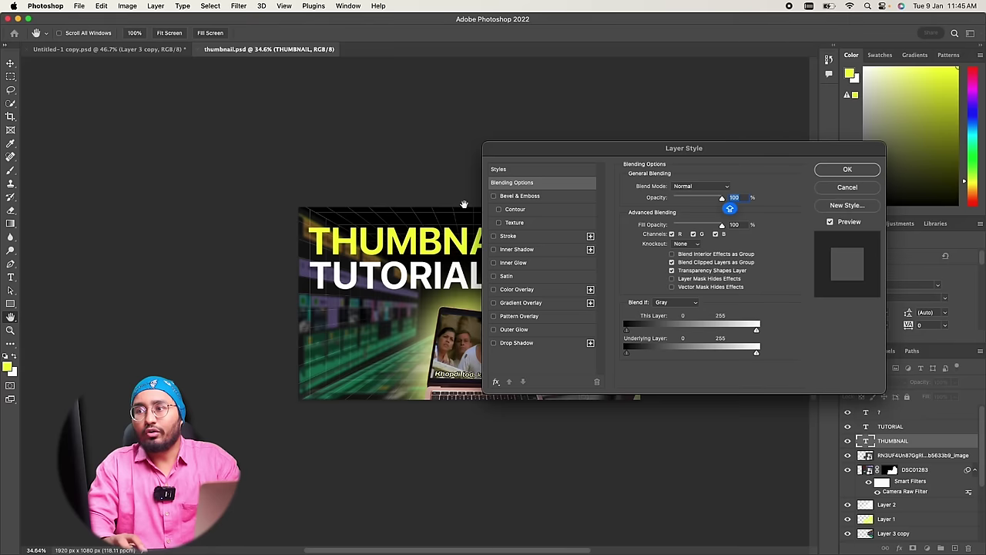
left_click(507, 237)
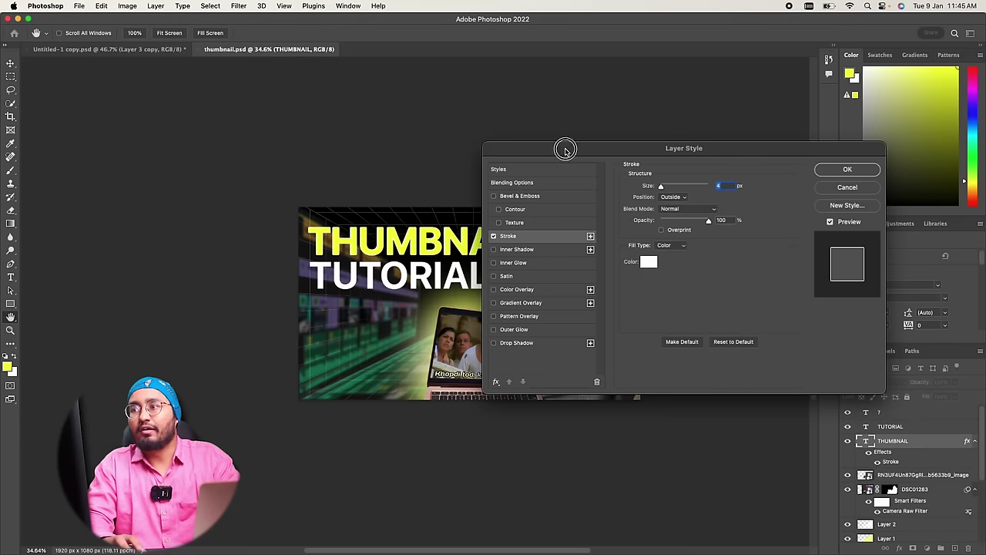
left_click_drag(564, 149, 637, 150)
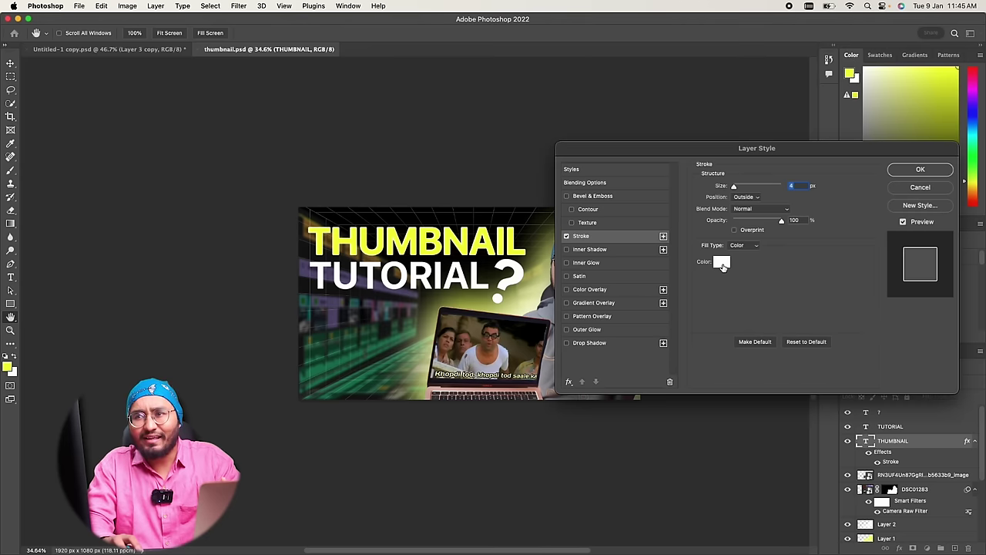
left_click(722, 263)
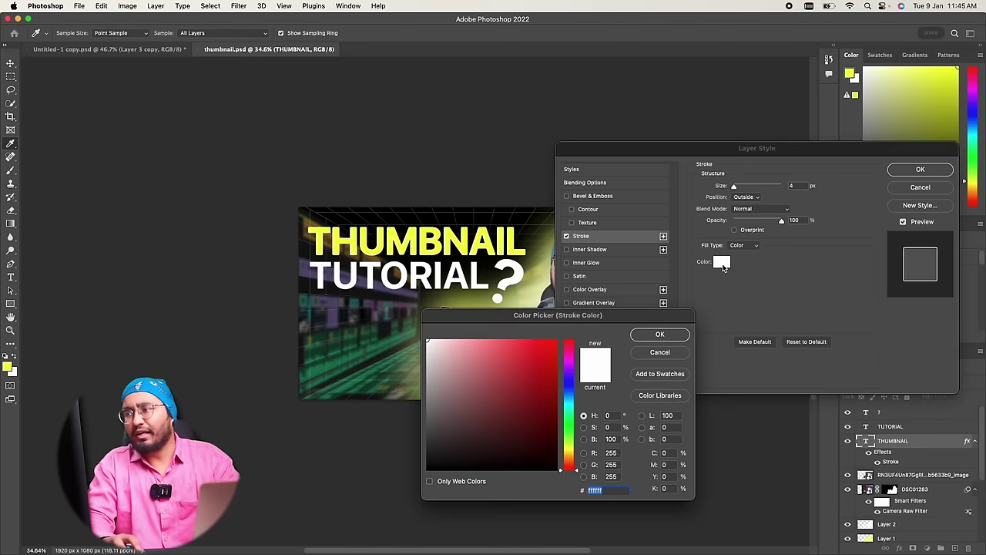
left_click(467, 239)
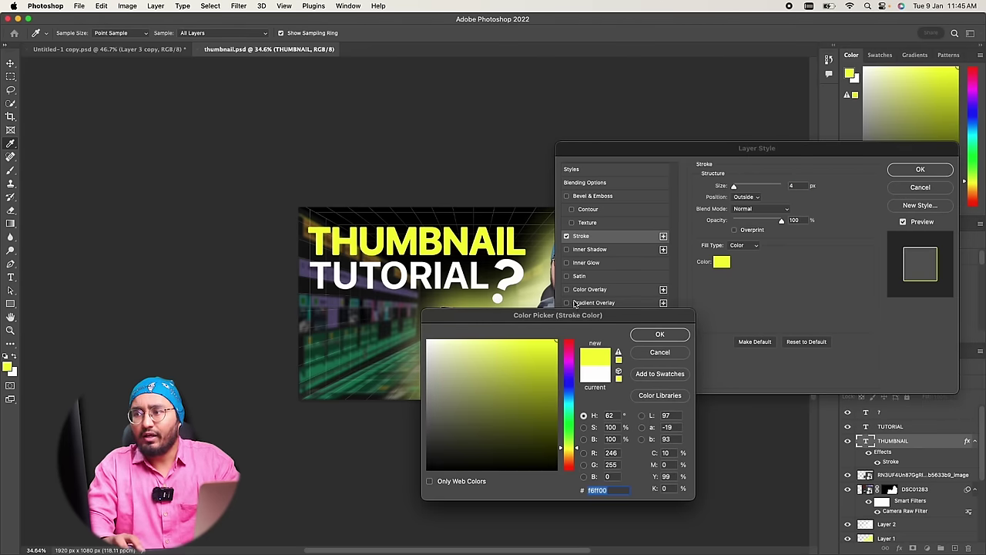
left_click(658, 337)
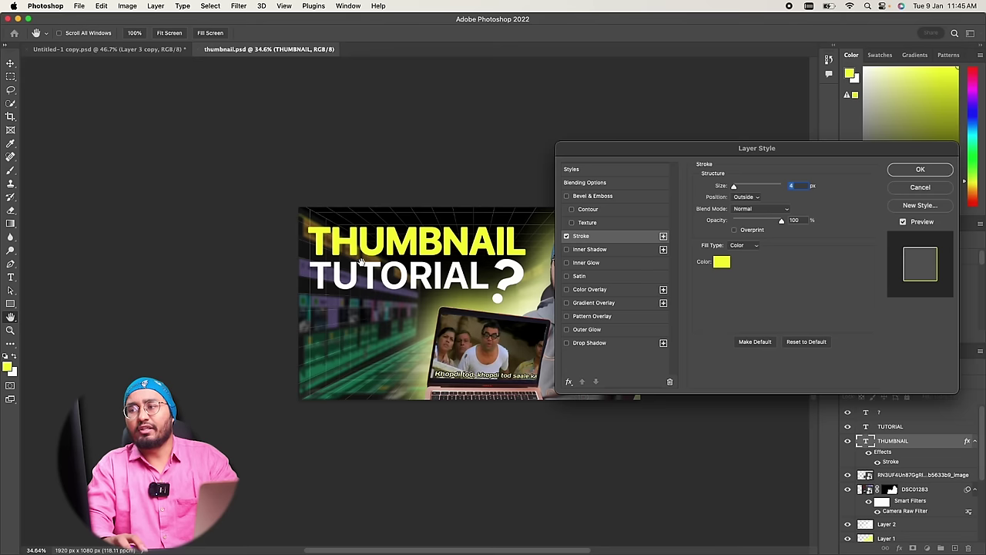
left_click(568, 236)
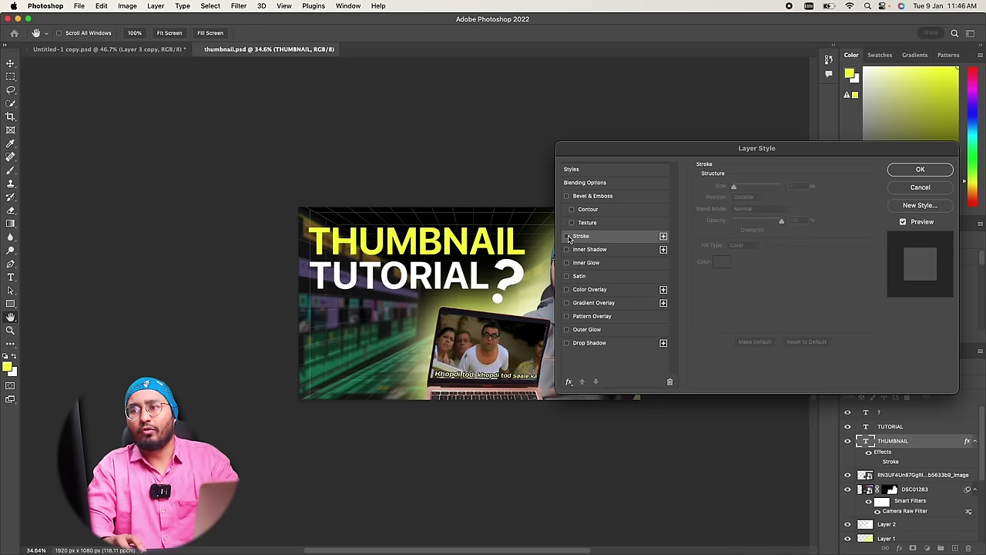
left_click(568, 236)
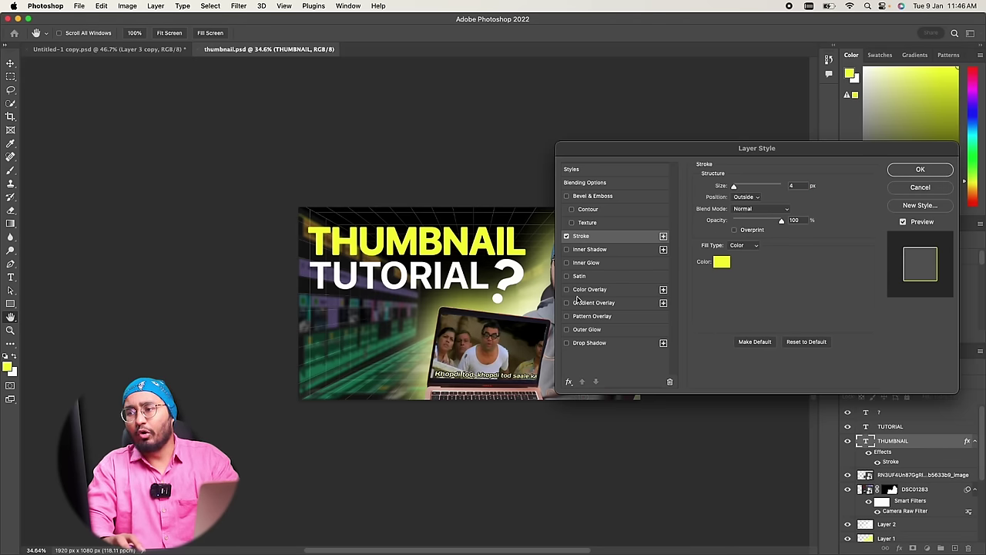
left_click(590, 345)
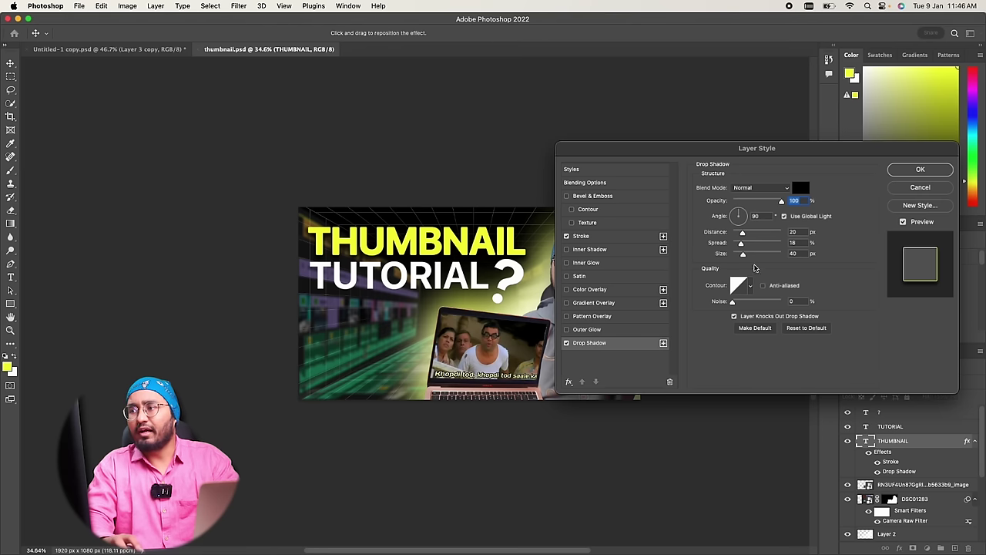
left_click_drag(743, 253, 741, 234)
left_click(742, 244)
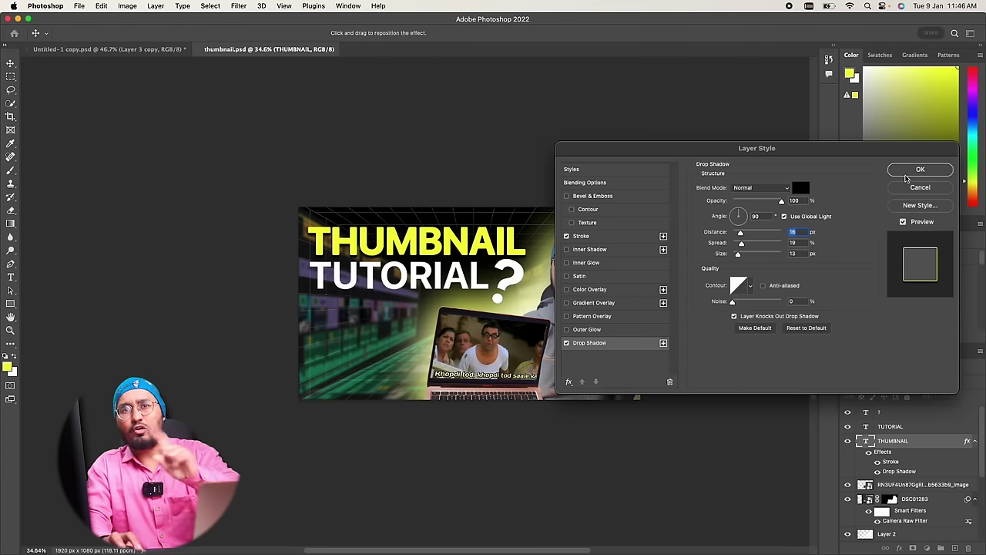
left_click(909, 170)
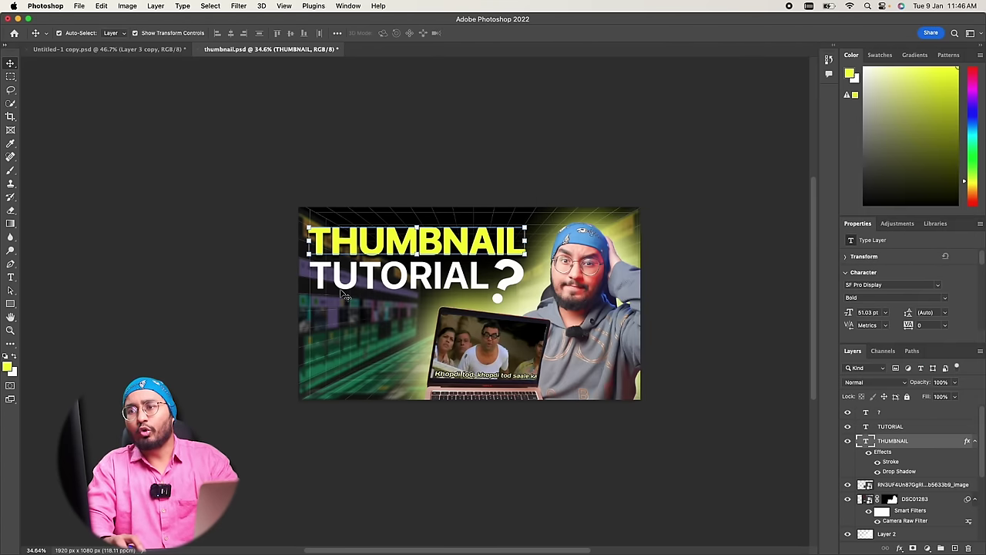
Step: Give the TUTORIAL text a white 4 px outside stroke
left_click(341, 289)
right_click(892, 425)
left_click(875, 425)
left_click(582, 237)
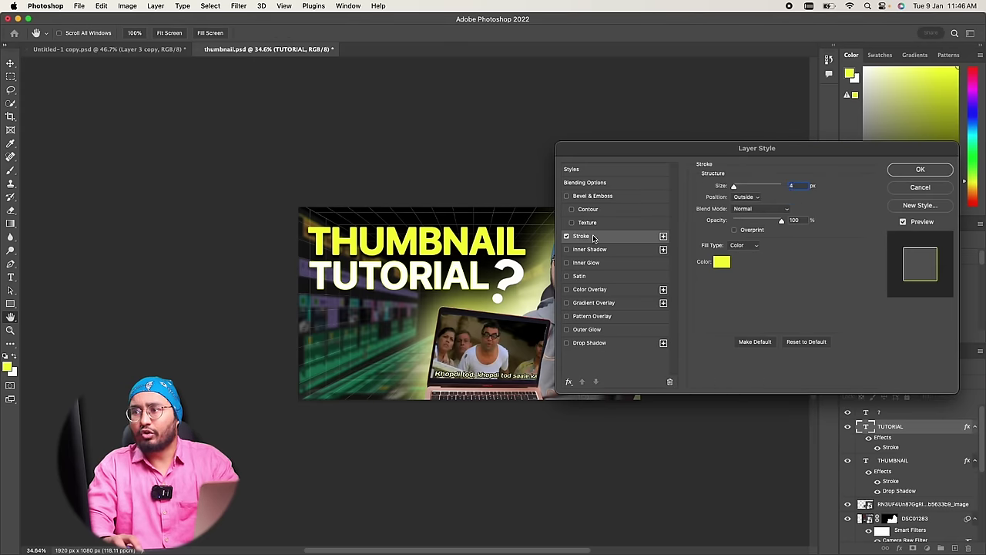
left_click(723, 264)
left_click_drag(543, 343, 448, 320)
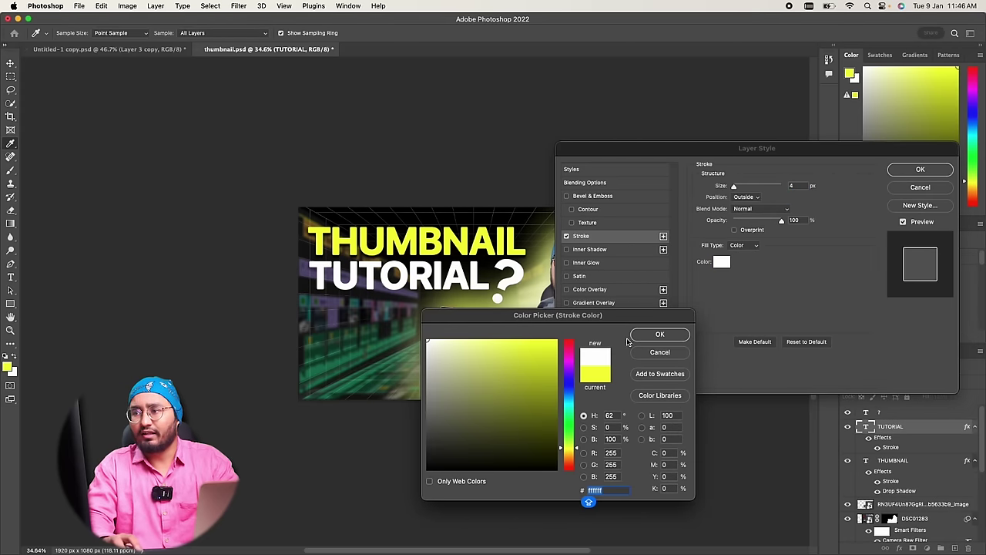
left_click(652, 339)
key("Return")
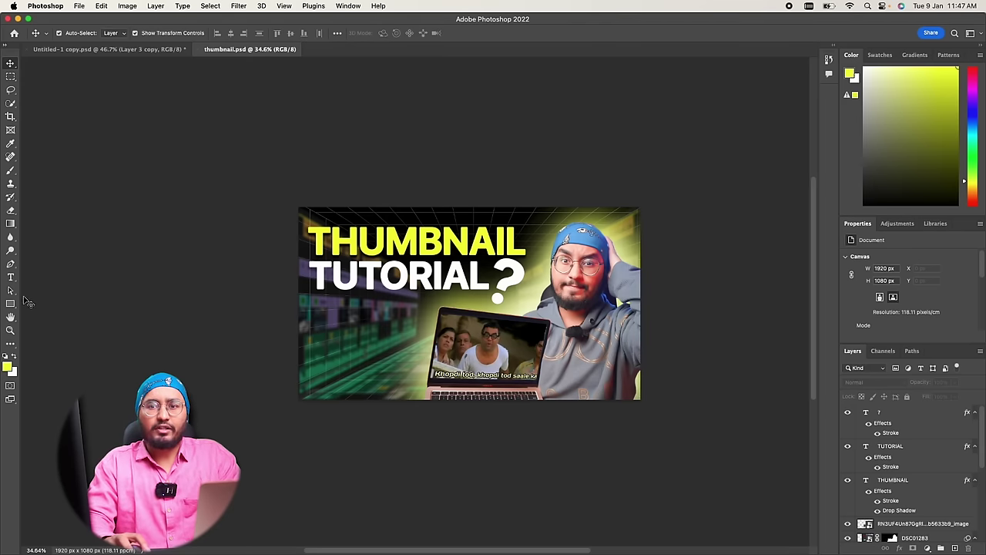
Step: Draw a black rectangle over the headline and move it below the person layer
left_click(11, 303)
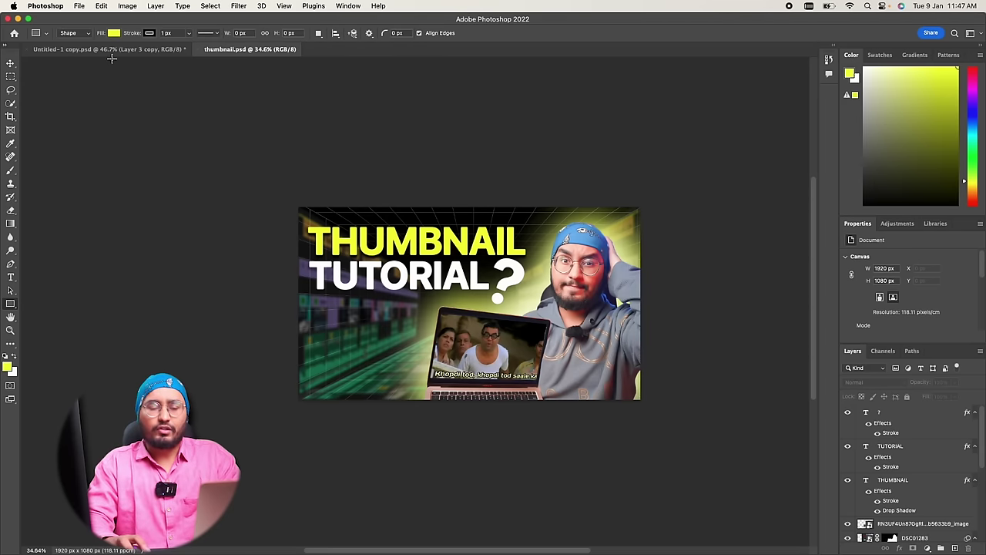
left_click(8, 367)
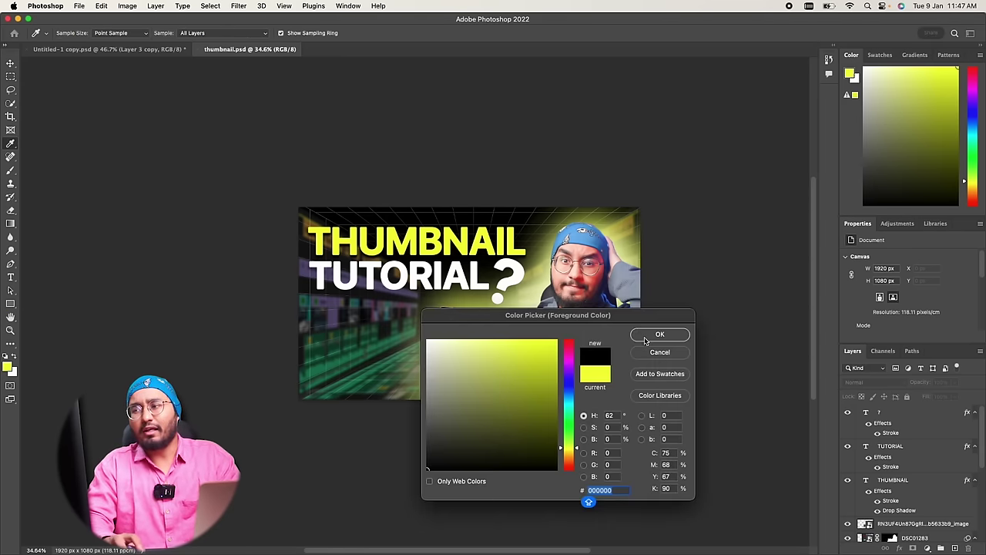
left_click(646, 340)
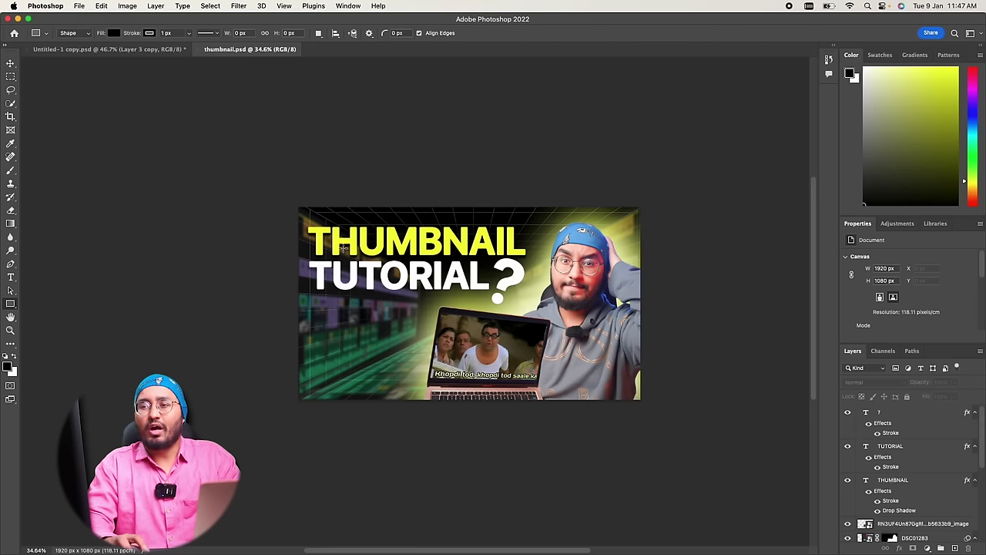
left_click_drag(292, 224, 531, 303)
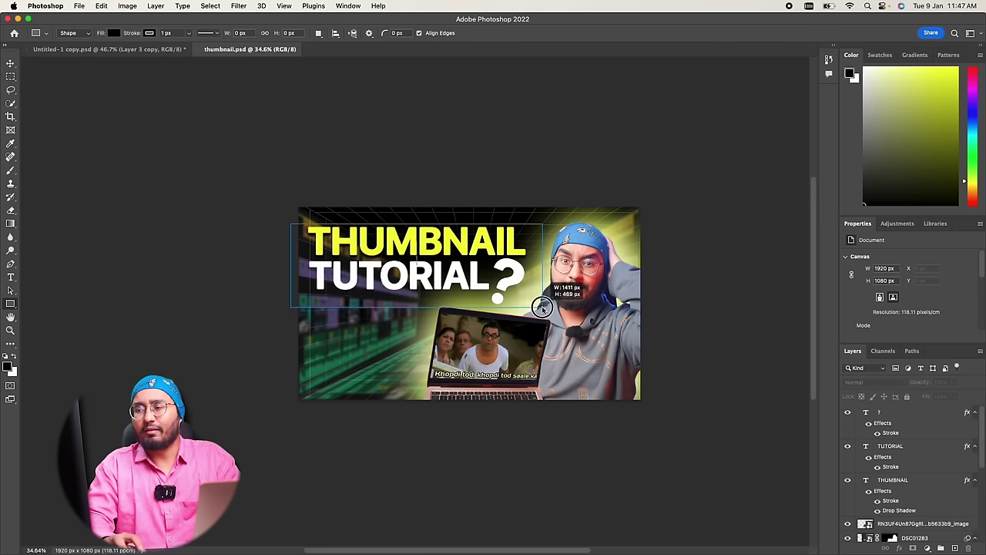
left_click_drag(531, 303, 570, 309)
left_click_drag(869, 414, 868, 499)
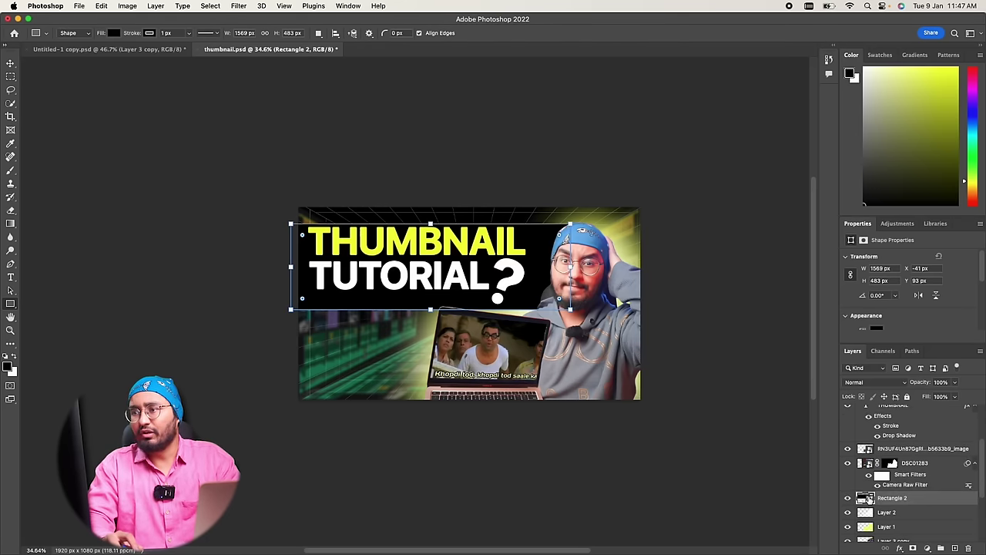
key("v")
left_click_drag(374, 300, 378, 299)
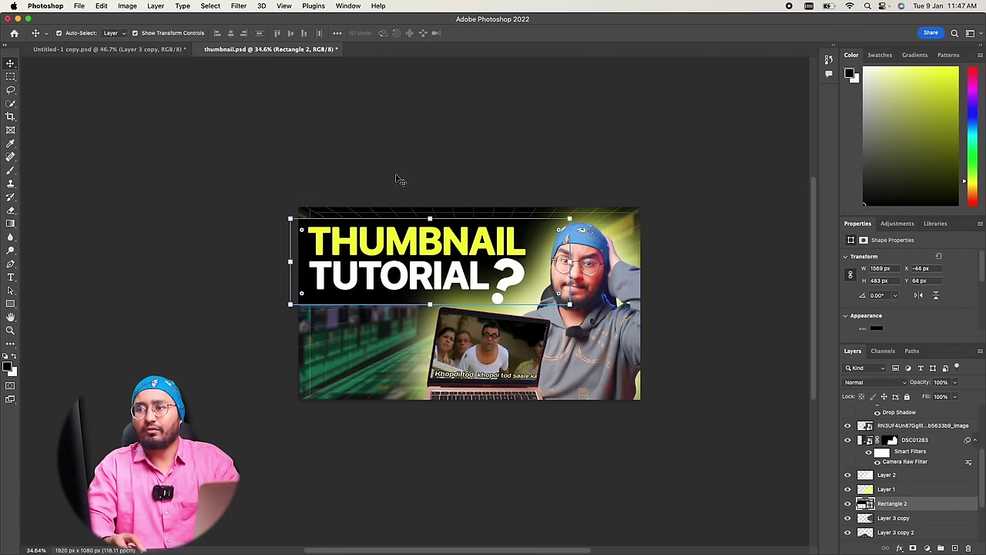
Step: Set Rectangle 2 to Overlay blend, nudge the band up 12 px, and save
key("shift+alt+a")
scroll(909, 462, "down", 1)
left_click(876, 383)
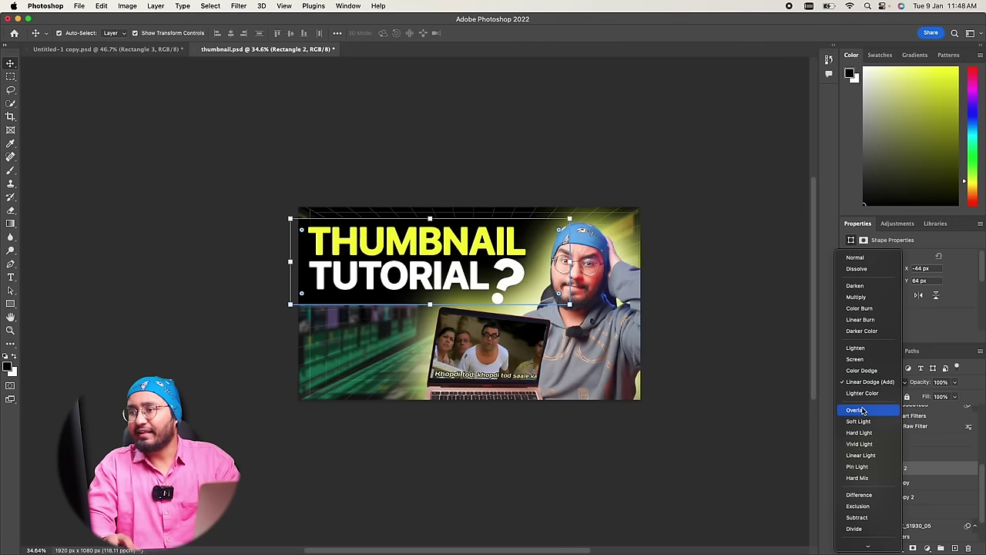
left_click(854, 410)
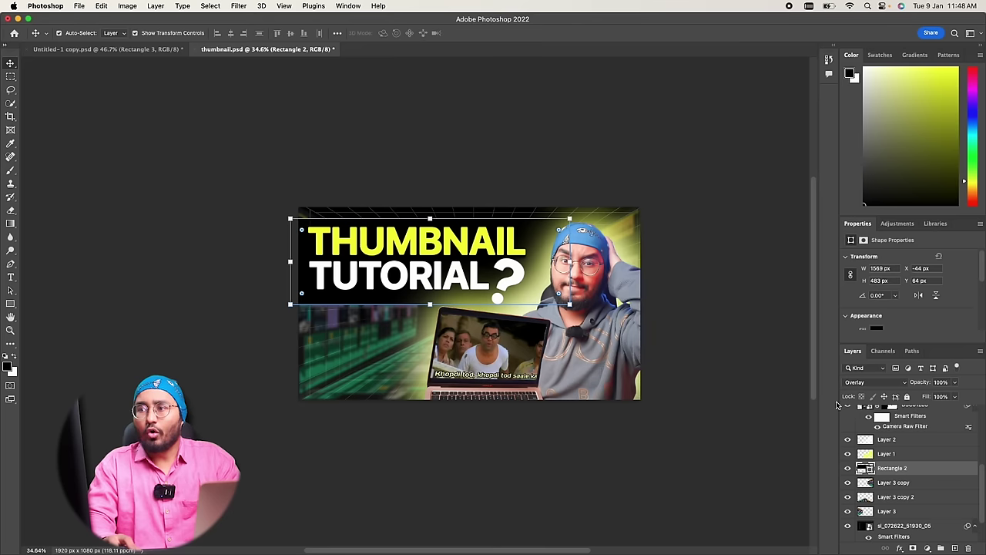
left_click(286, 343)
left_click(333, 302)
left_click_drag(334, 303, 335, 301)
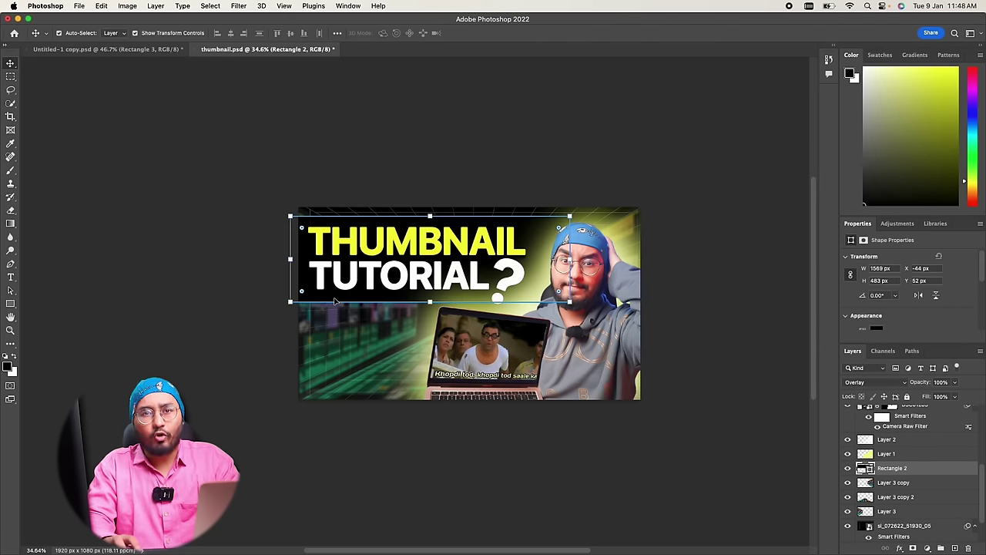
left_click(262, 335)
key("super+s")
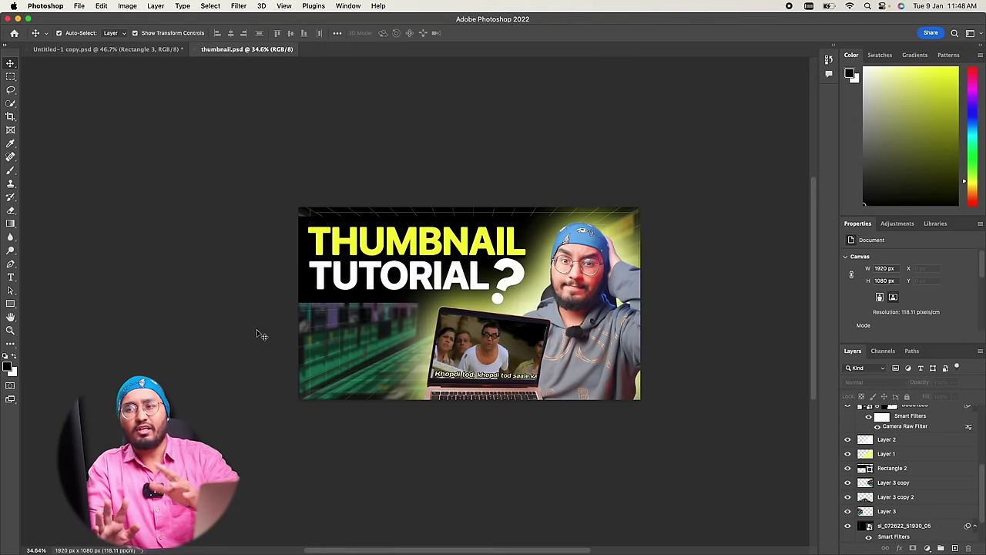
scroll(293, 325, "up", 3)
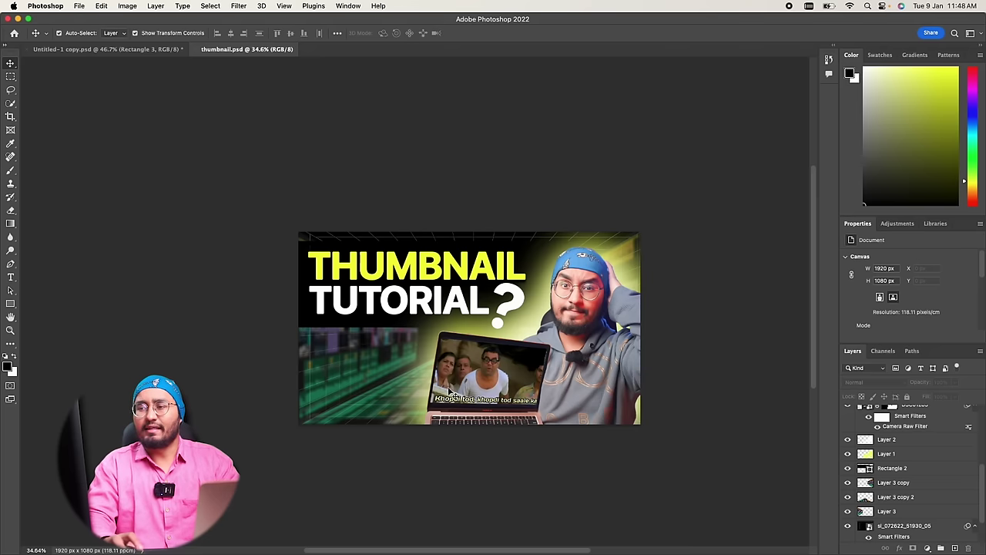
scroll(368, 385, "down", 2)
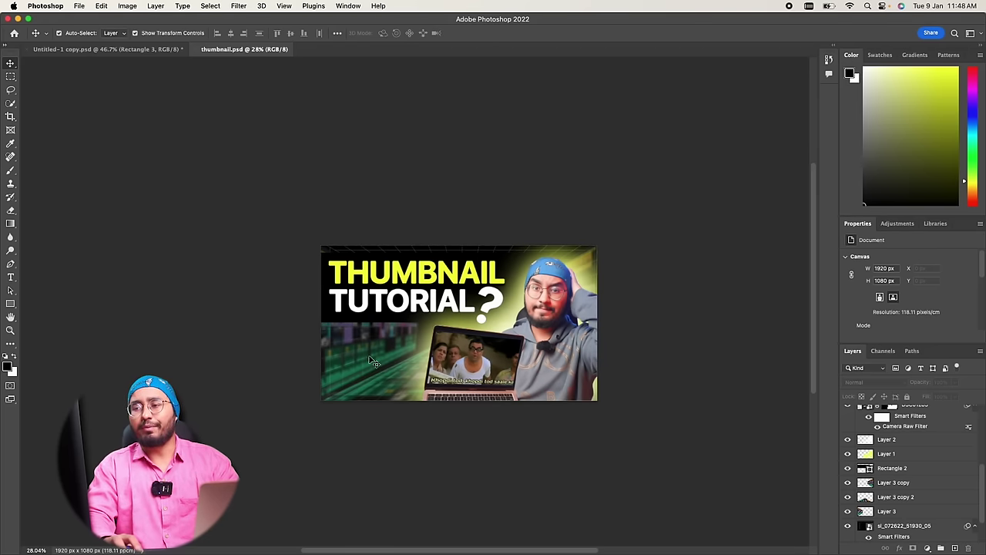
scroll(377, 383, "up", 3)
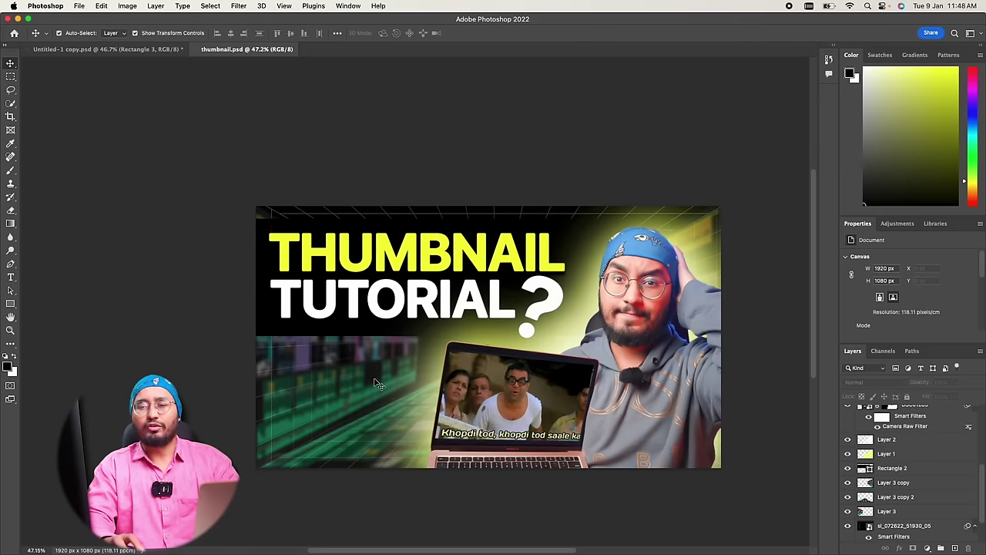
scroll(377, 384, "down", 2)
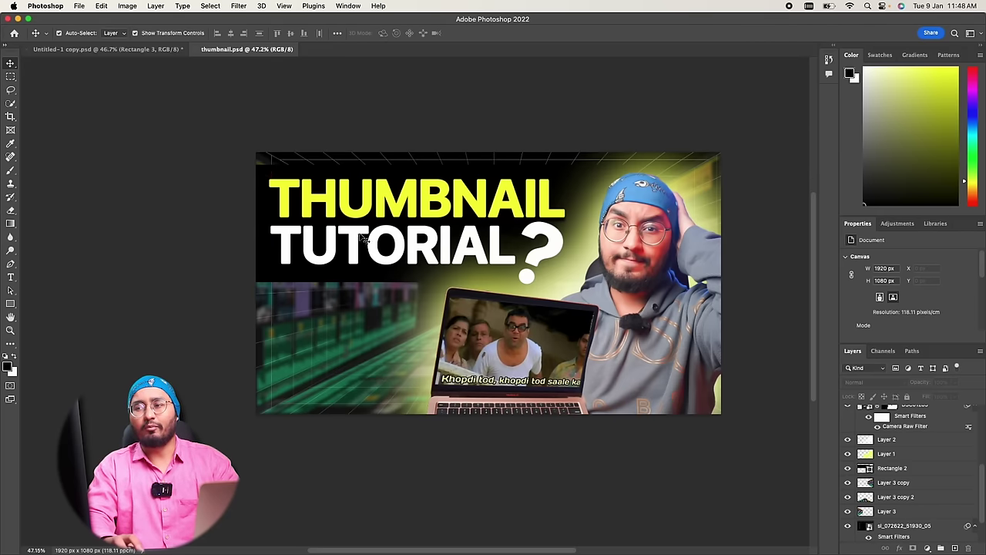
left_click(508, 342)
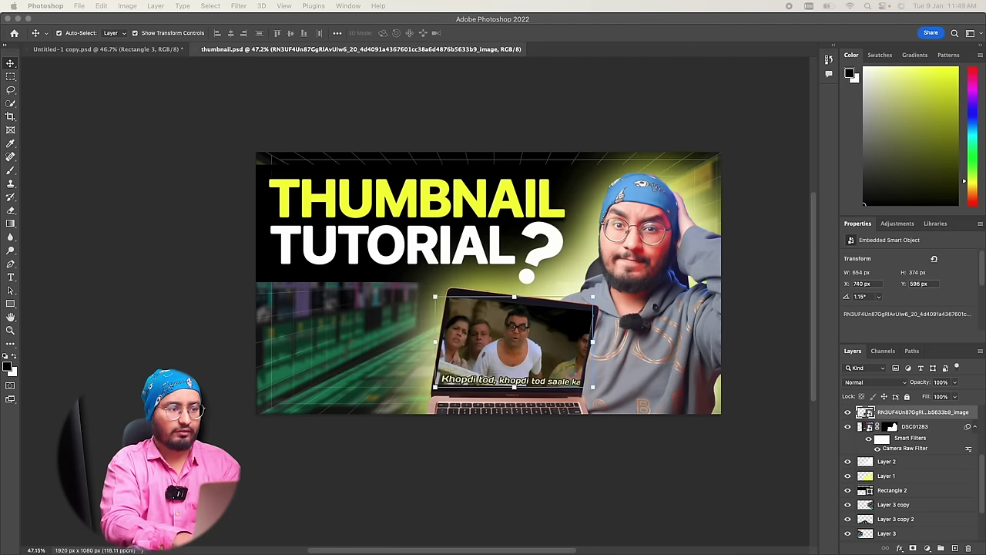
Step: Paste the #DAY 3 thumbnail and delete the old meme image from the laptop screen
key("super+v")
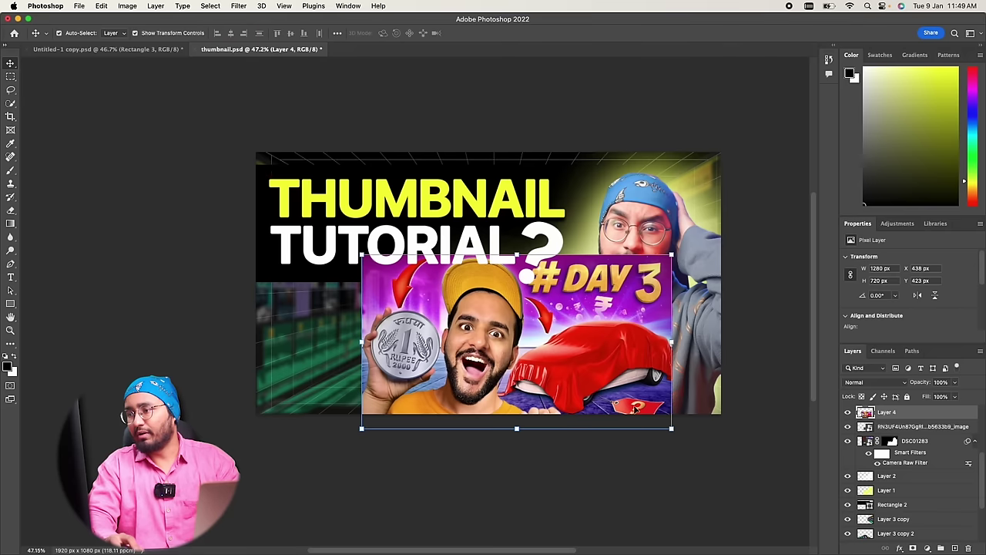
left_click_drag(635, 409, 434, 400)
left_click(542, 356)
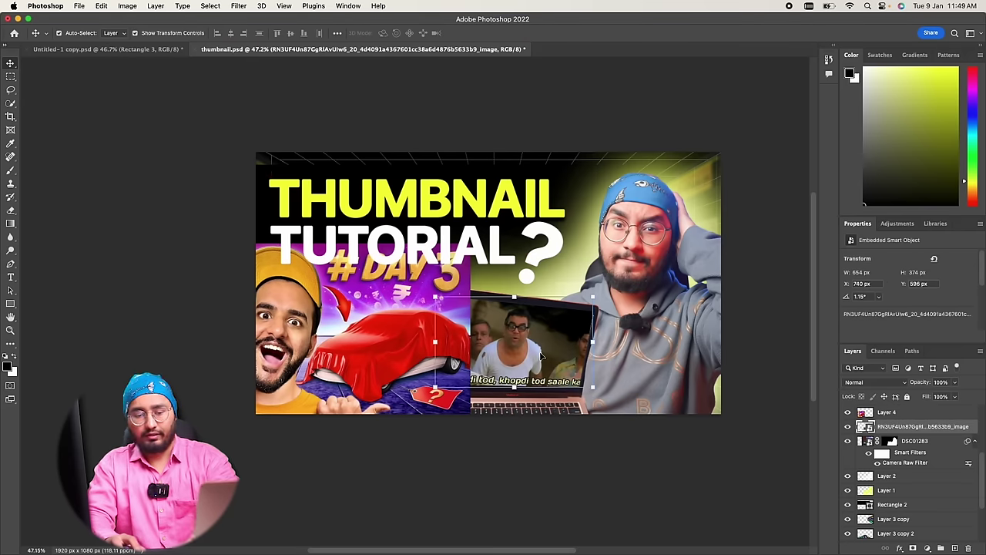
key("BackSpace")
key("super+t")
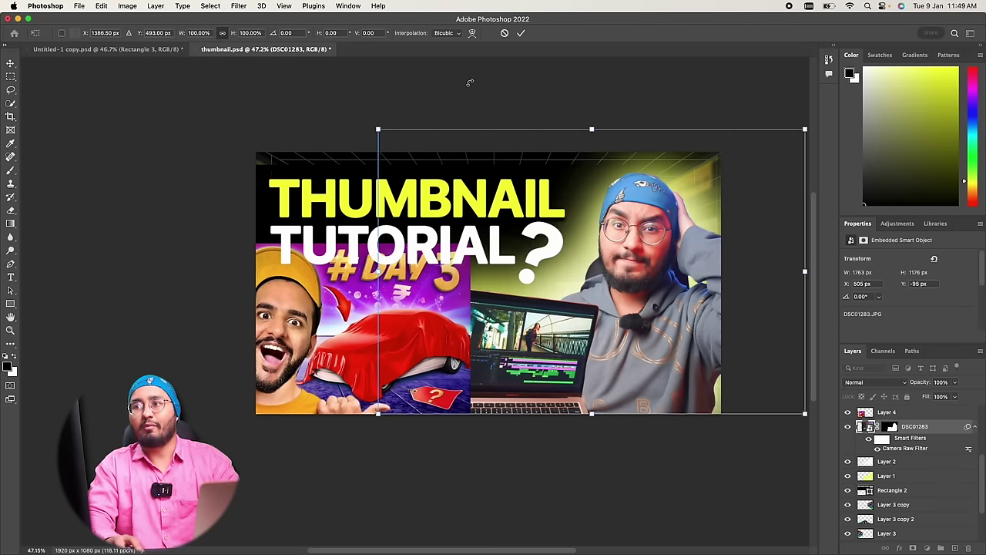
left_click(521, 32)
Step: Distort the Day 3 image to fit the laptop screen corners and save the file
key("super+t")
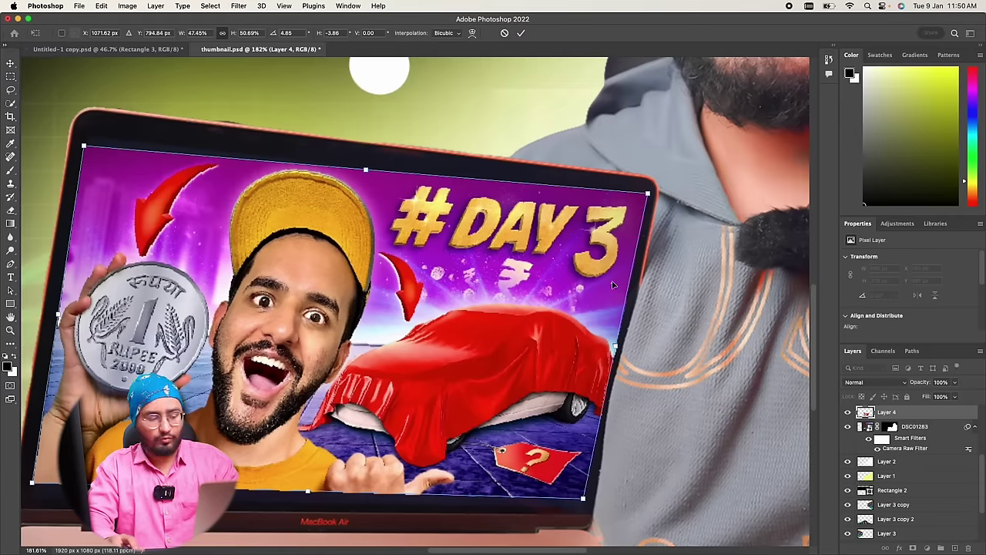
left_click_drag(641, 199, 642, 206)
scroll(642, 207, "left", 3)
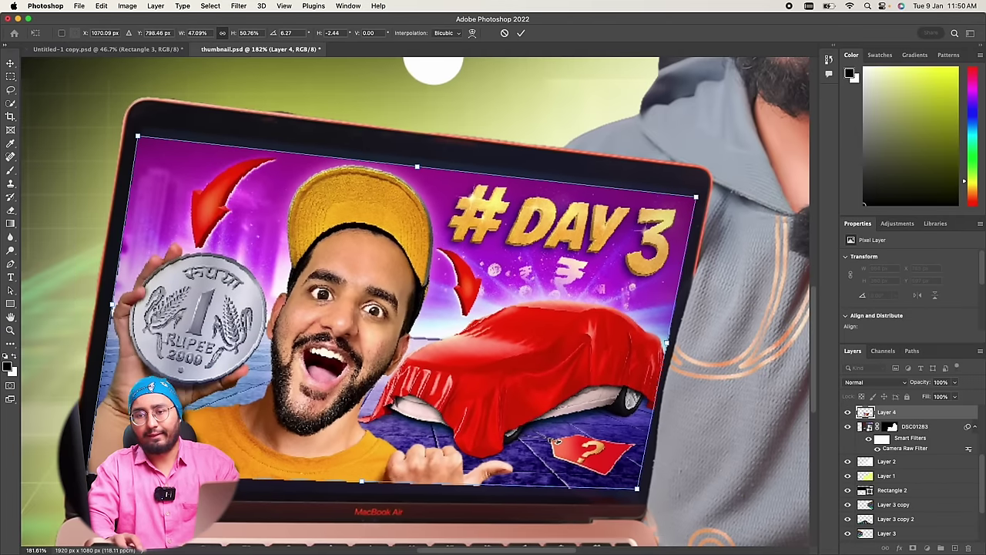
left_click(521, 32)
key("super+0")
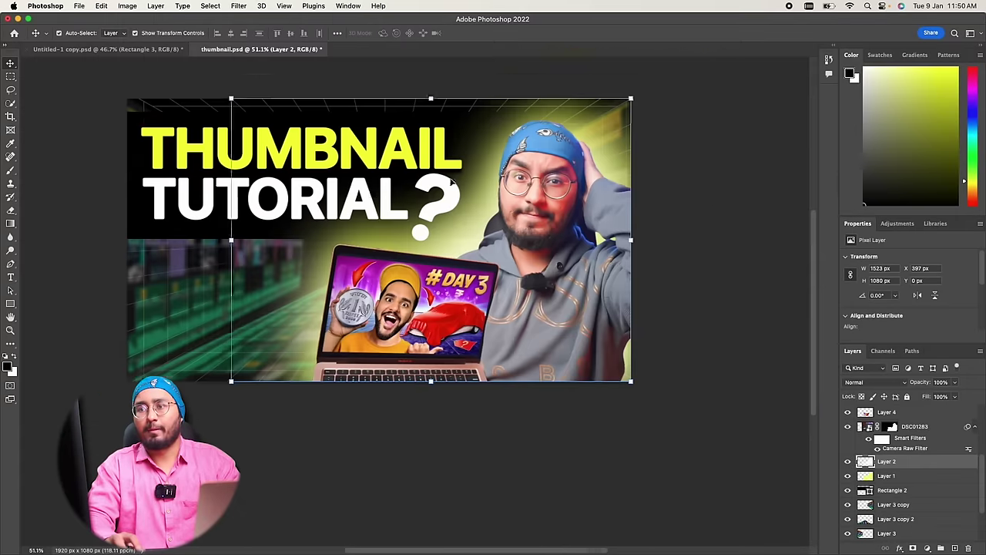
key("super+s")
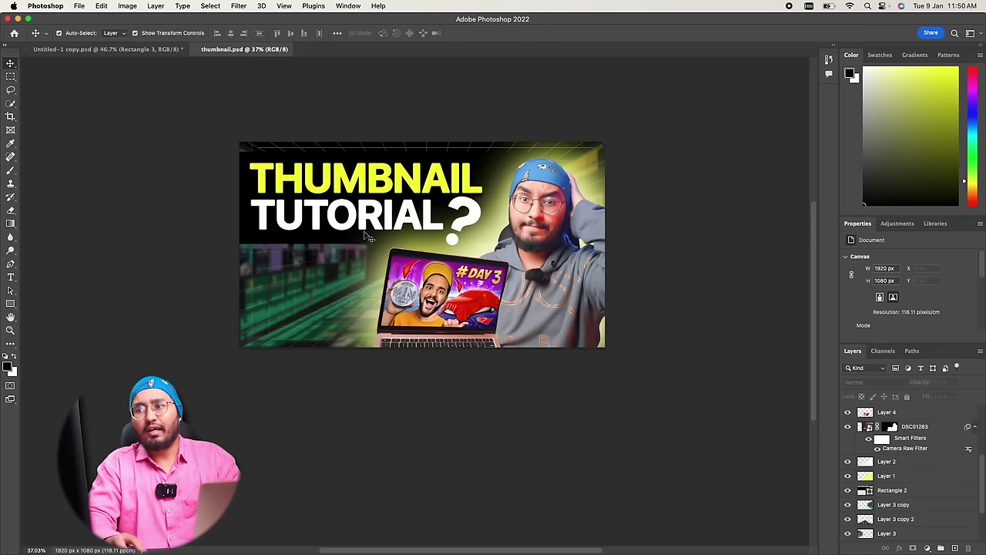
Step: Bring in the red arrow PNG, flipped, shrunk and rotated to point at the laptop
key("super+Tab")
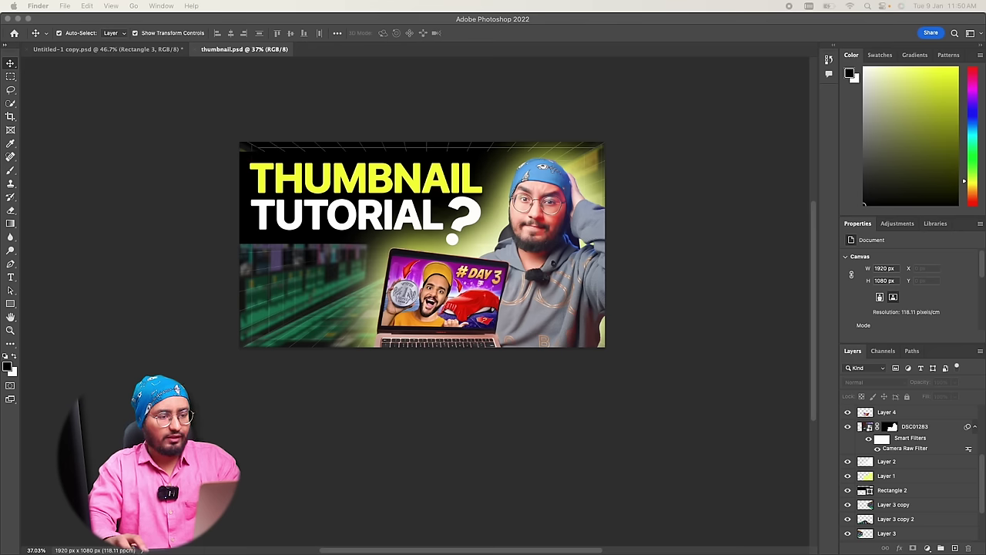
left_click_drag(193, 355, 351, 289)
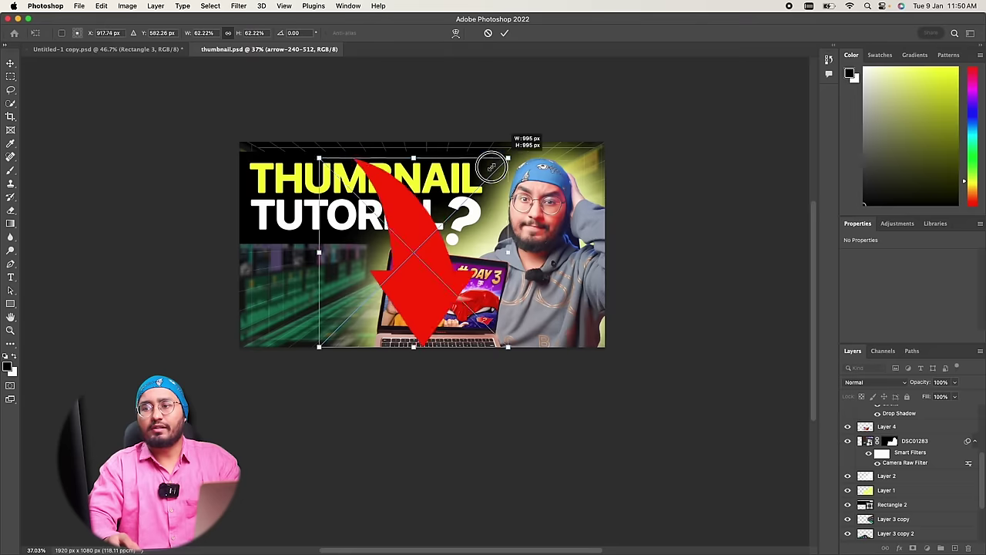
left_click_drag(516, 156, 227, 439)
left_click_drag(254, 398, 328, 289)
left_click_drag(382, 328, 370, 350)
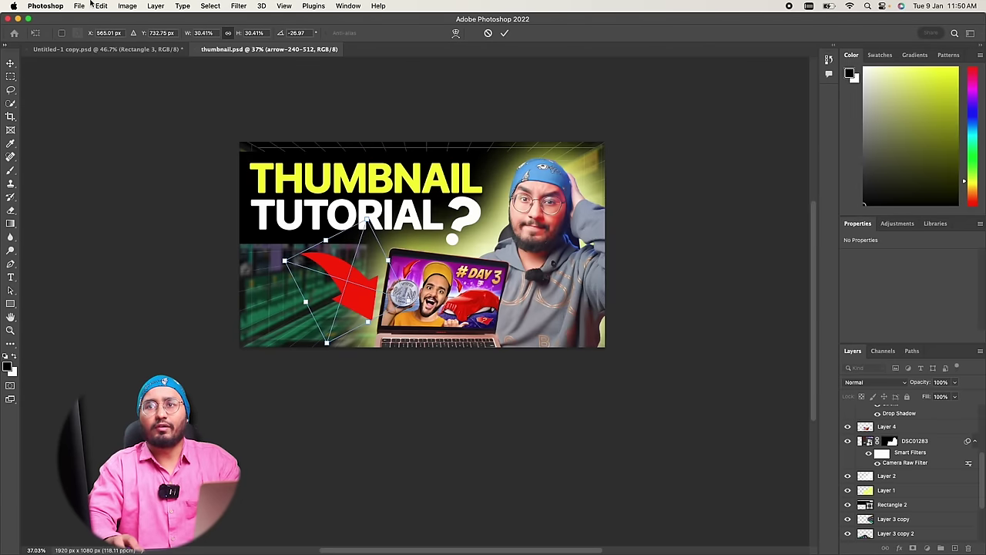
left_click(101, 5)
left_click(156, 225)
left_click_drag(344, 296, 343, 293)
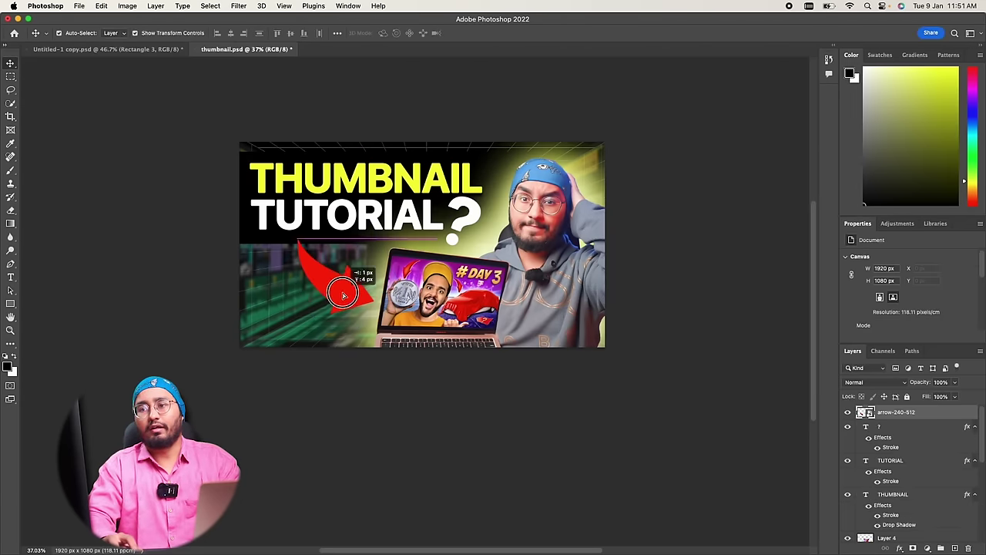
Step: Give the arrow layer a larger, softer Drop Shadow through Blending Options
left_click(507, 108)
left_click(343, 278)
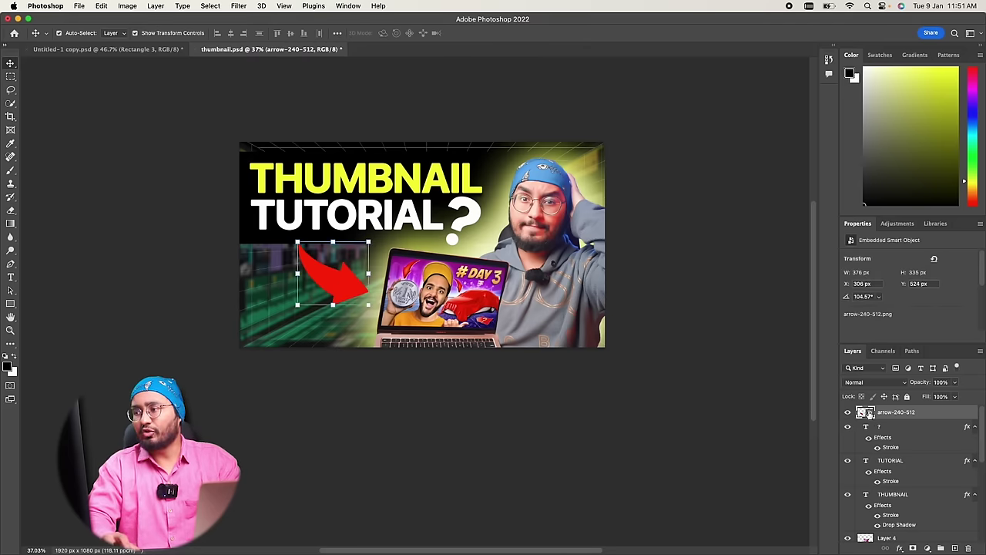
right_click(870, 414)
left_click(771, 313)
left_click(614, 343)
left_click_drag(738, 254, 740, 244)
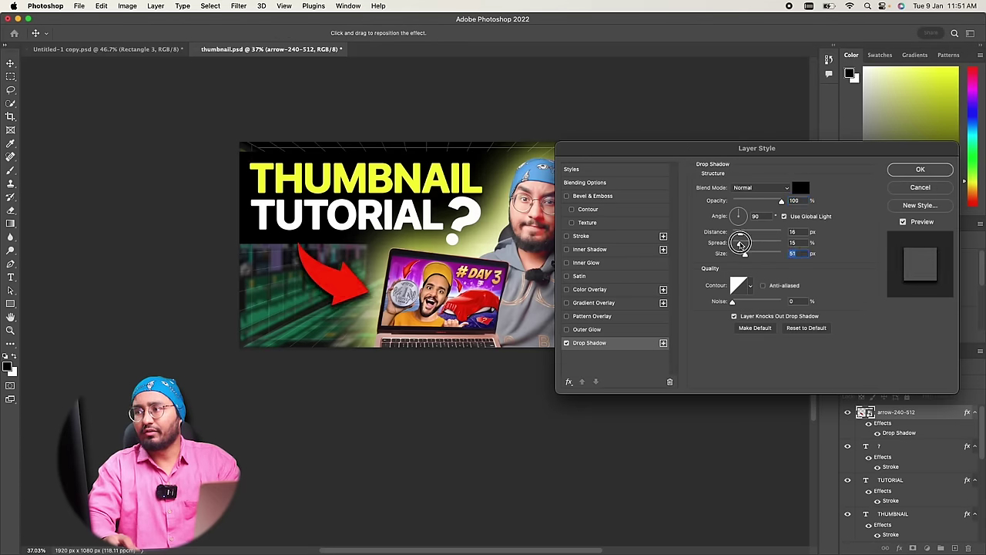
left_click(919, 172)
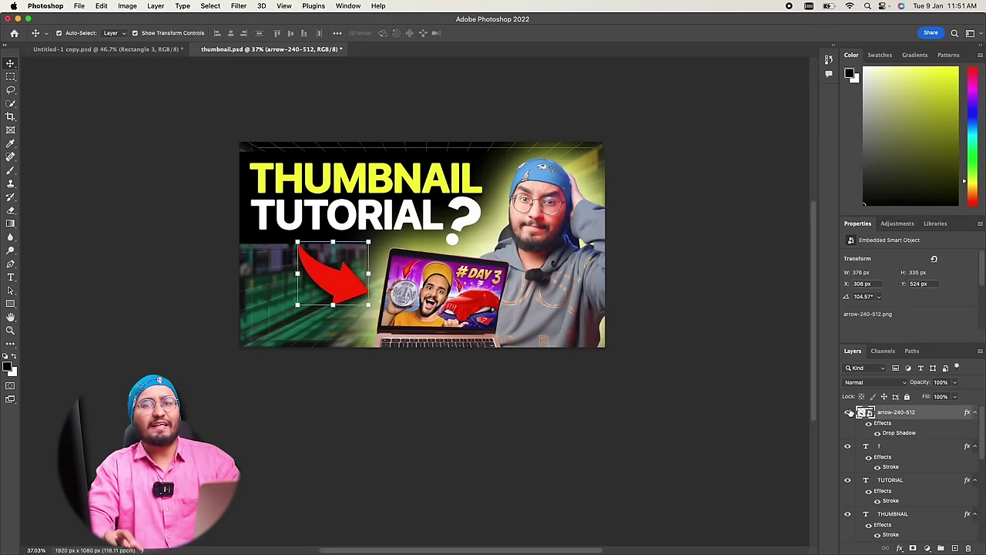
left_click(497, 467)
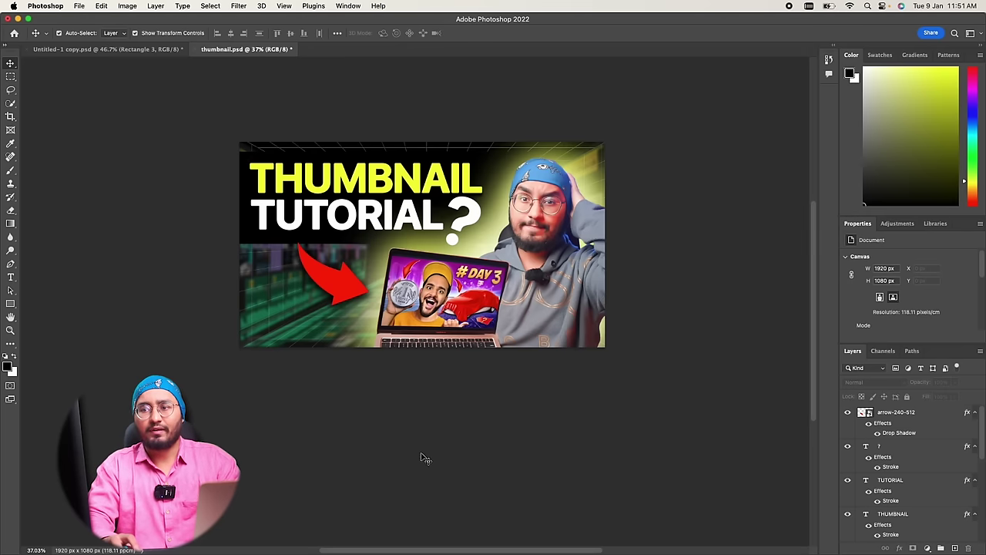
scroll(424, 458, "up", 3)
scroll(423, 458, "left", 3)
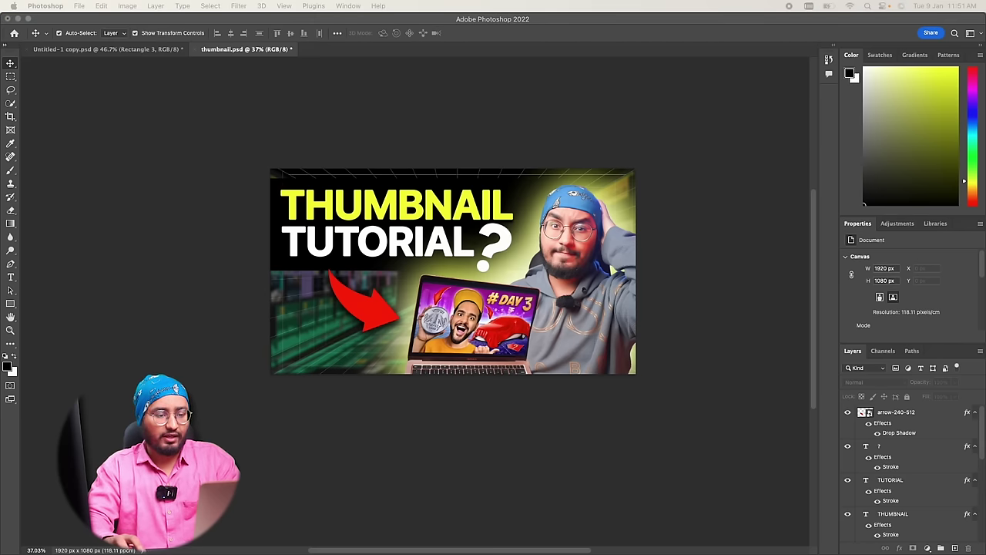
Step: Place the Ps logo in the bottom-left corner with an empty Layer 5 beneath it
mouse_move(334, 347)
left_mouse_down()
mouse_move(362, 347)
mouse_move(325, 340)
mouse_move(339, 333)
mouse_move(319, 348)
left_mouse_up()
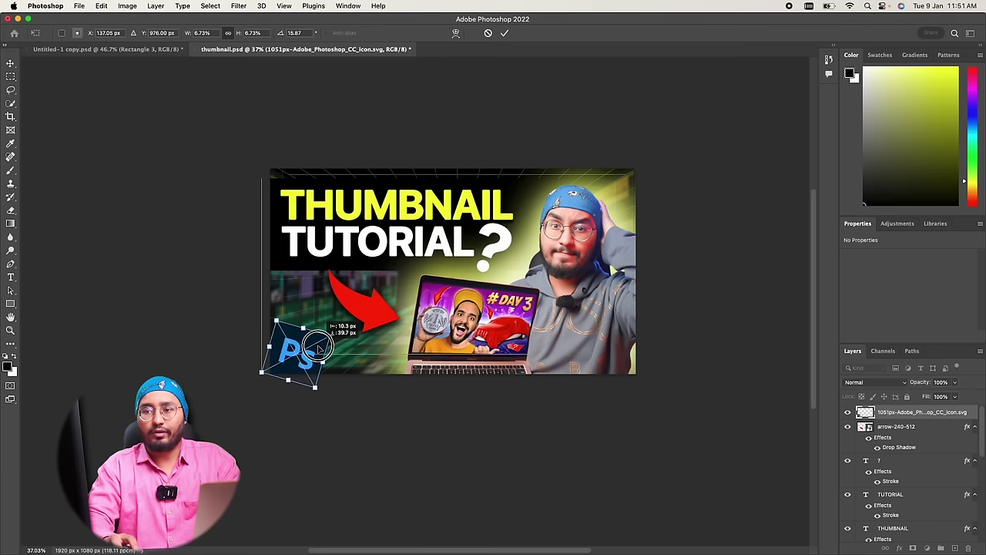
left_click(504, 35)
left_click(307, 356)
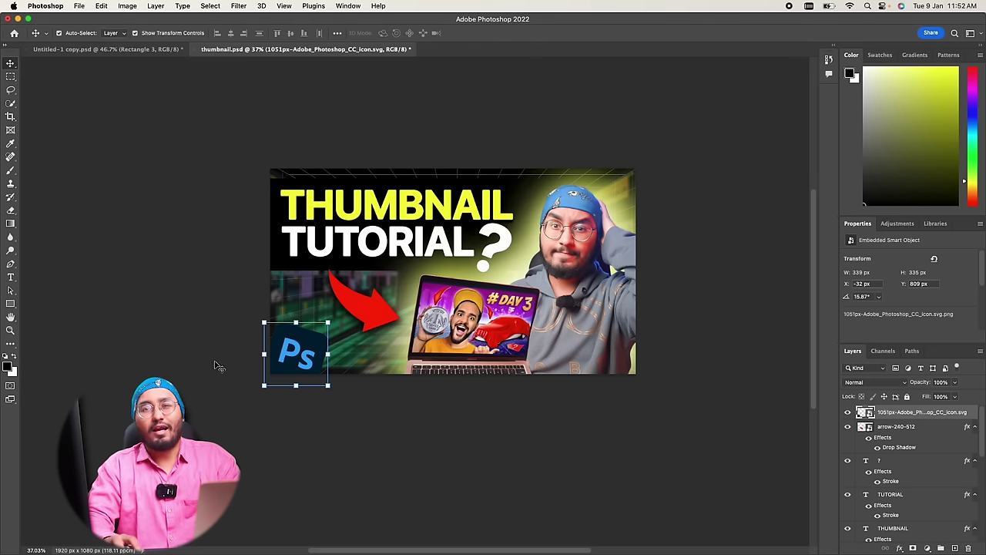
left_click(218, 367)
left_click(316, 360)
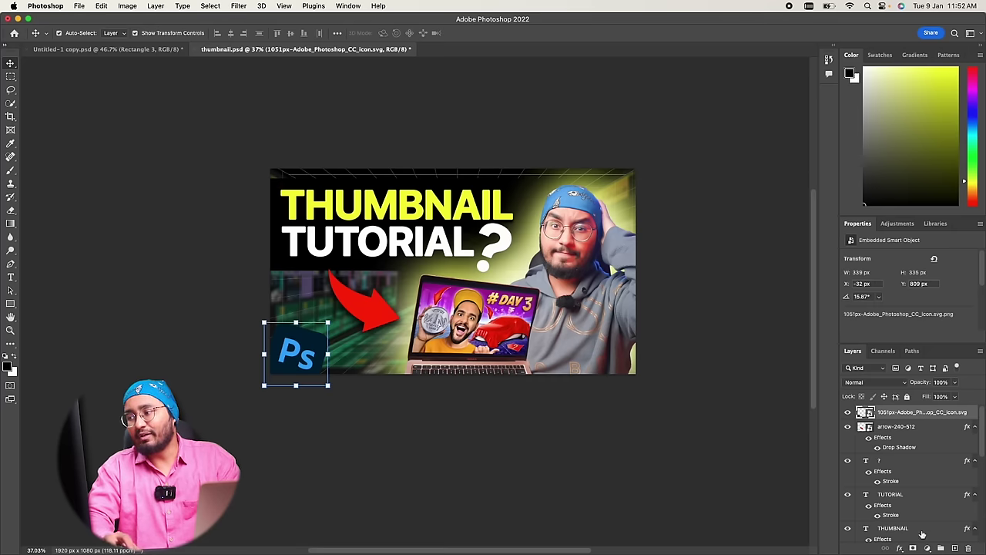
left_click(955, 548)
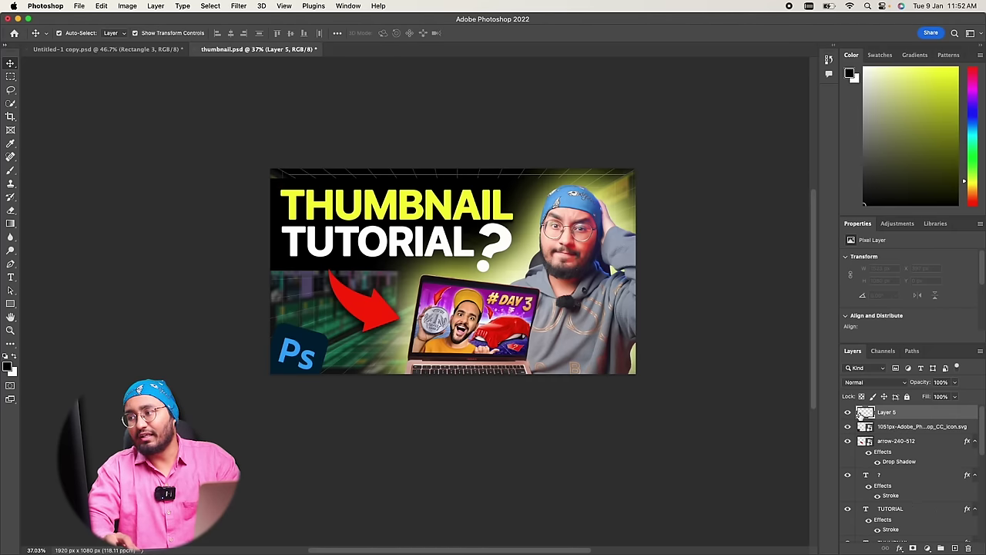
left_click_drag(860, 415, 864, 433)
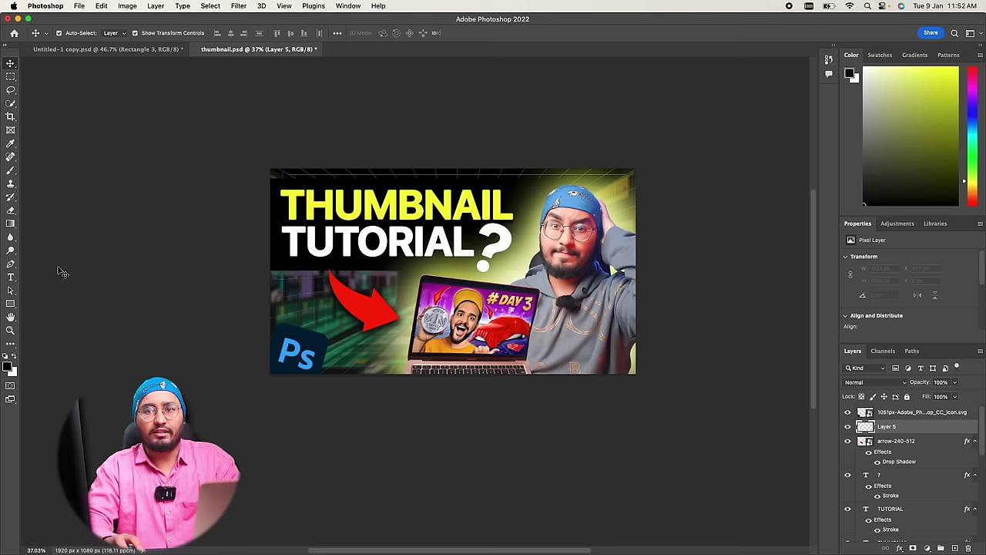
Step: Set up the Brush tool with white foreground colour and a 348 px size
left_click(12, 171)
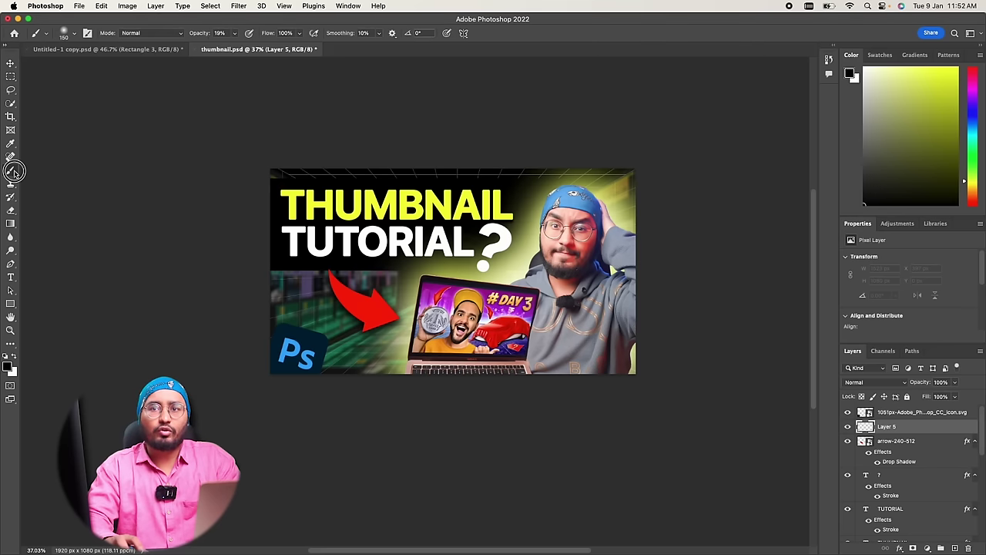
left_click(7, 367)
left_click(398, 333)
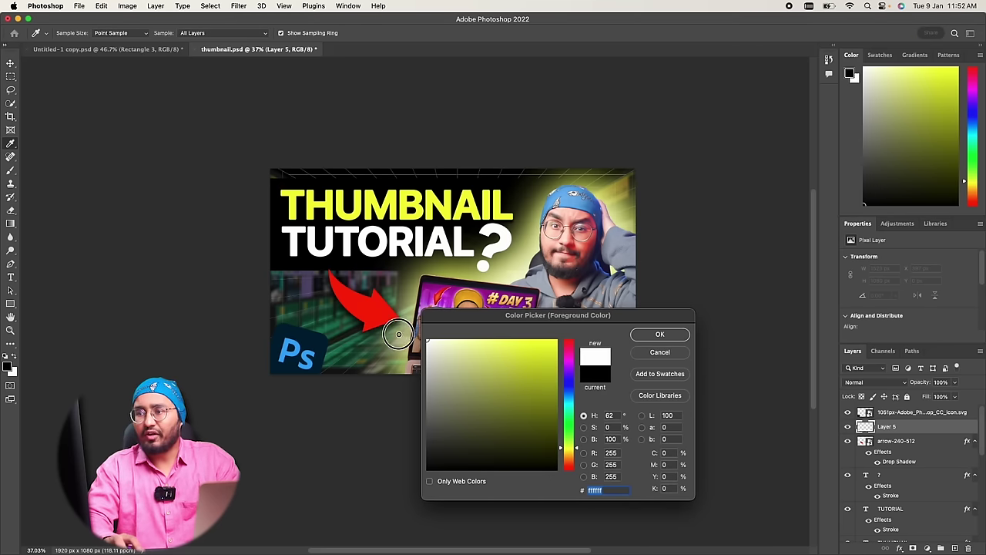
left_click(645, 336)
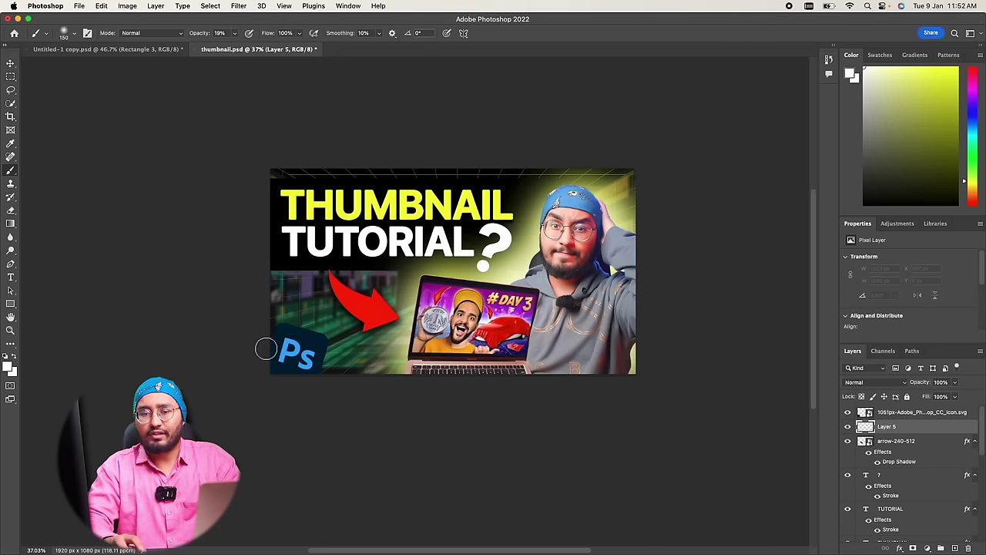
left_click(76, 35)
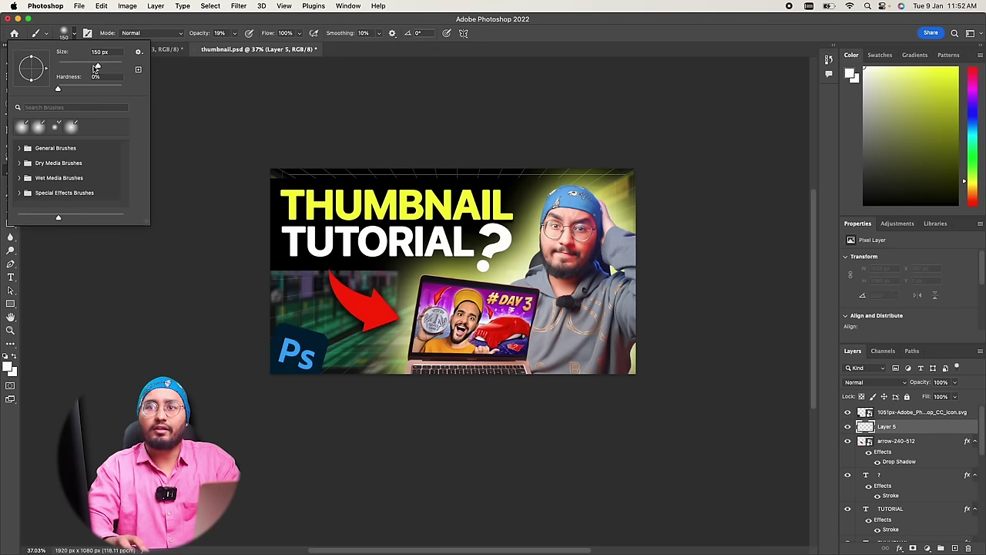
left_click_drag(101, 67, 115, 66)
left_click(295, 343)
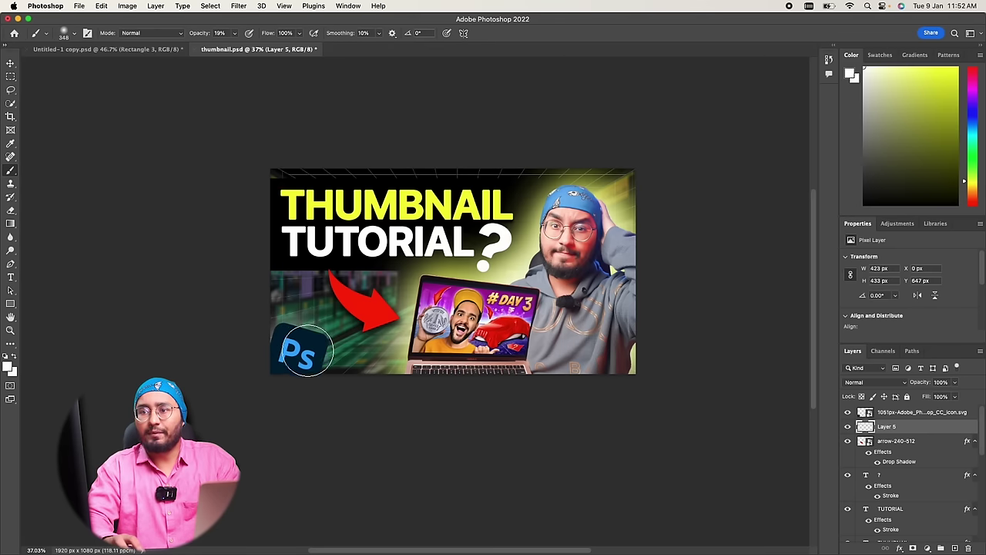